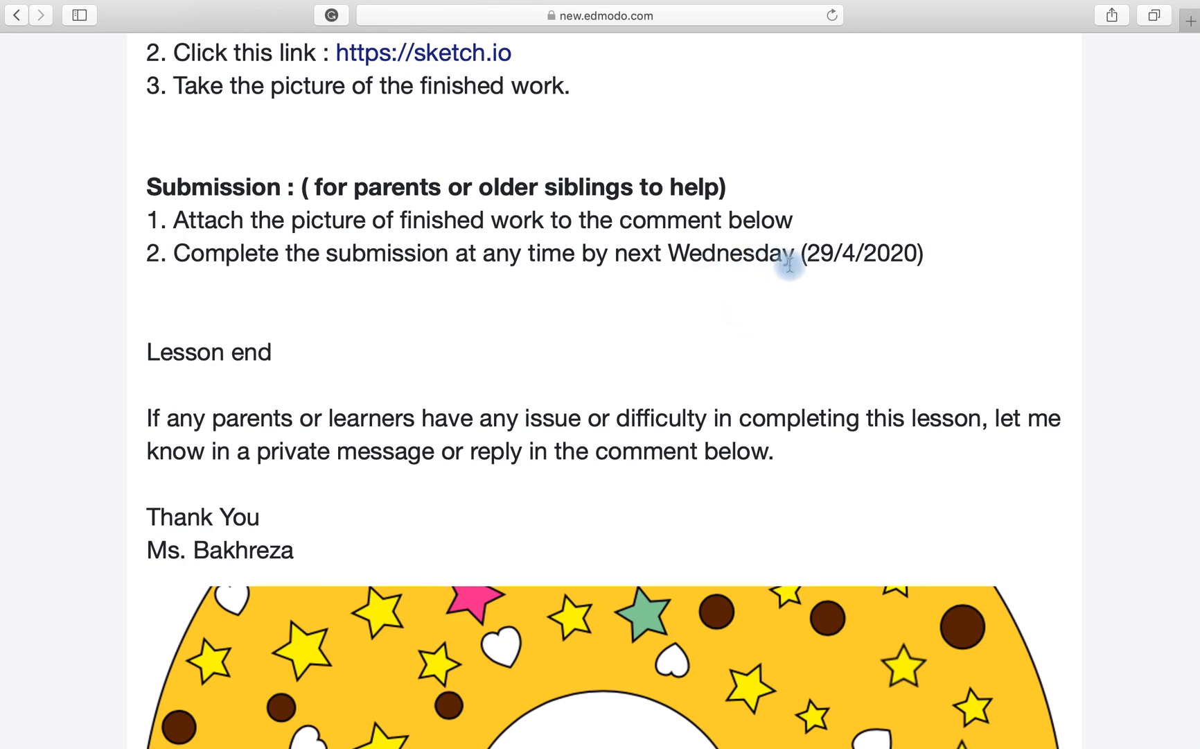
Step: Review the submission notes and sample donut in the lesson post and open its sketch.io link
scroll(771, 298, down, 10)
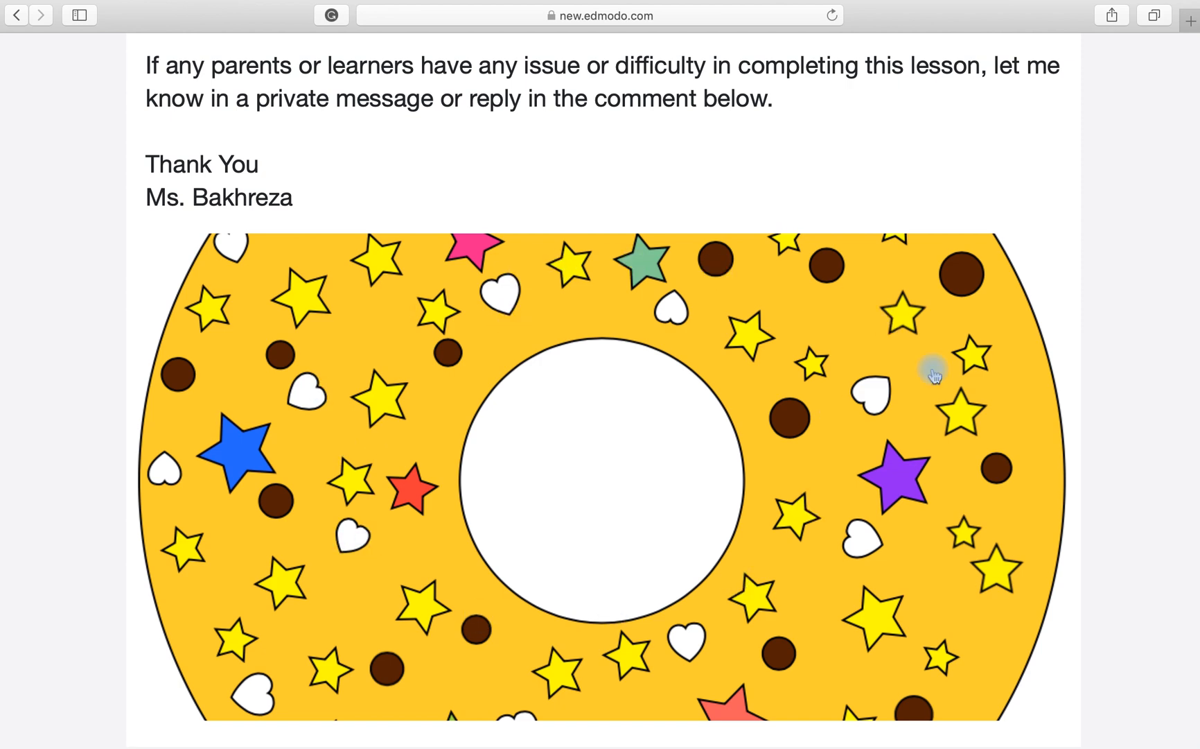
scroll(853, 489, up, 6)
scroll(857, 496, down, 2)
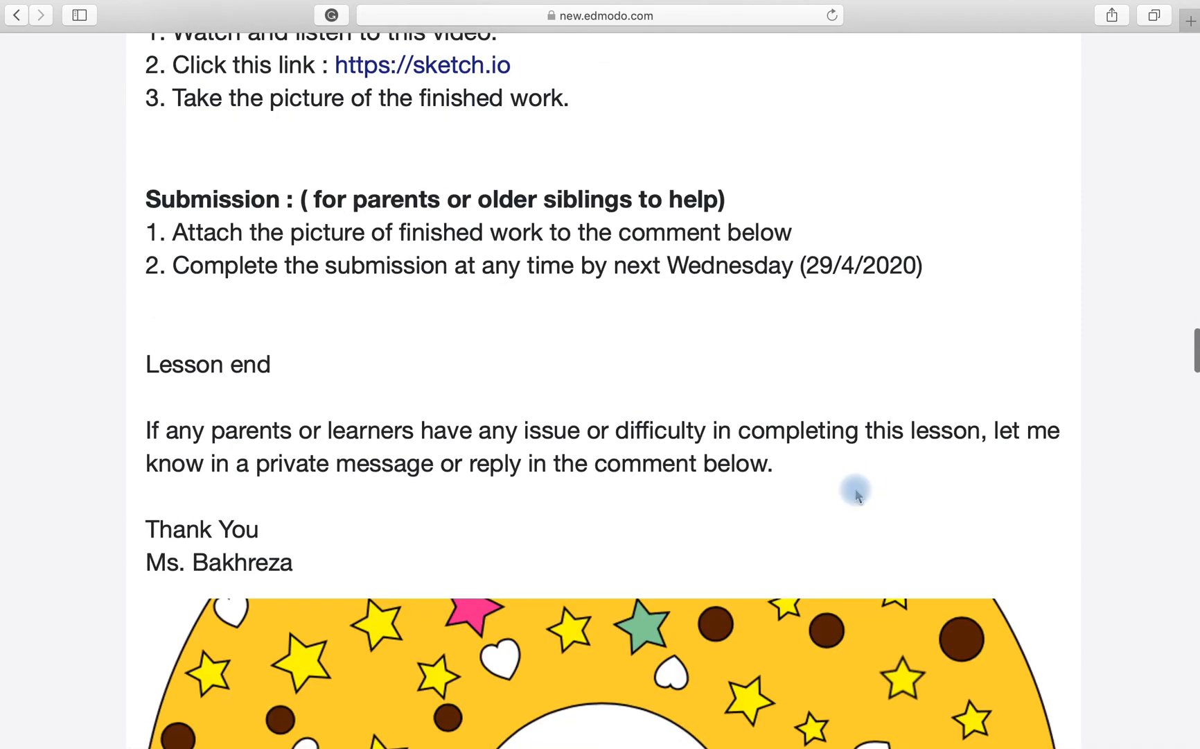
click(461, 66)
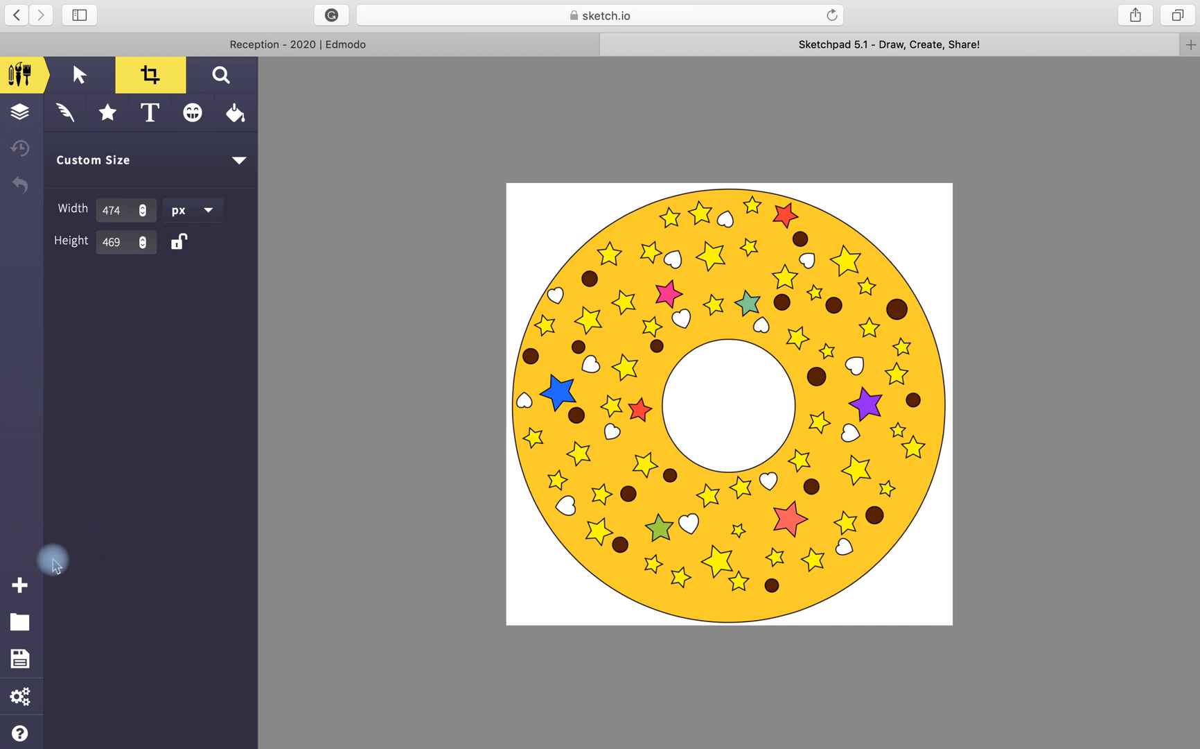
Step: Create a new blank canvas 474 px wide and 469 px high and activate the Select tool
click(19, 587)
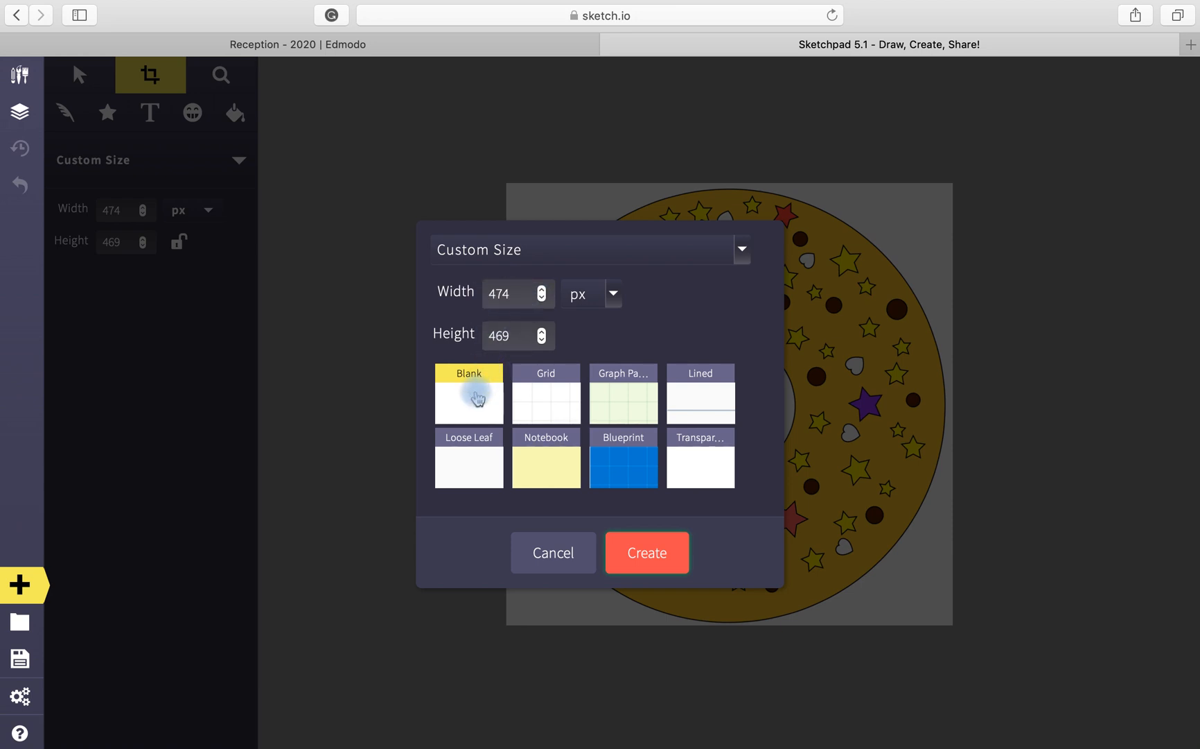
click(650, 560)
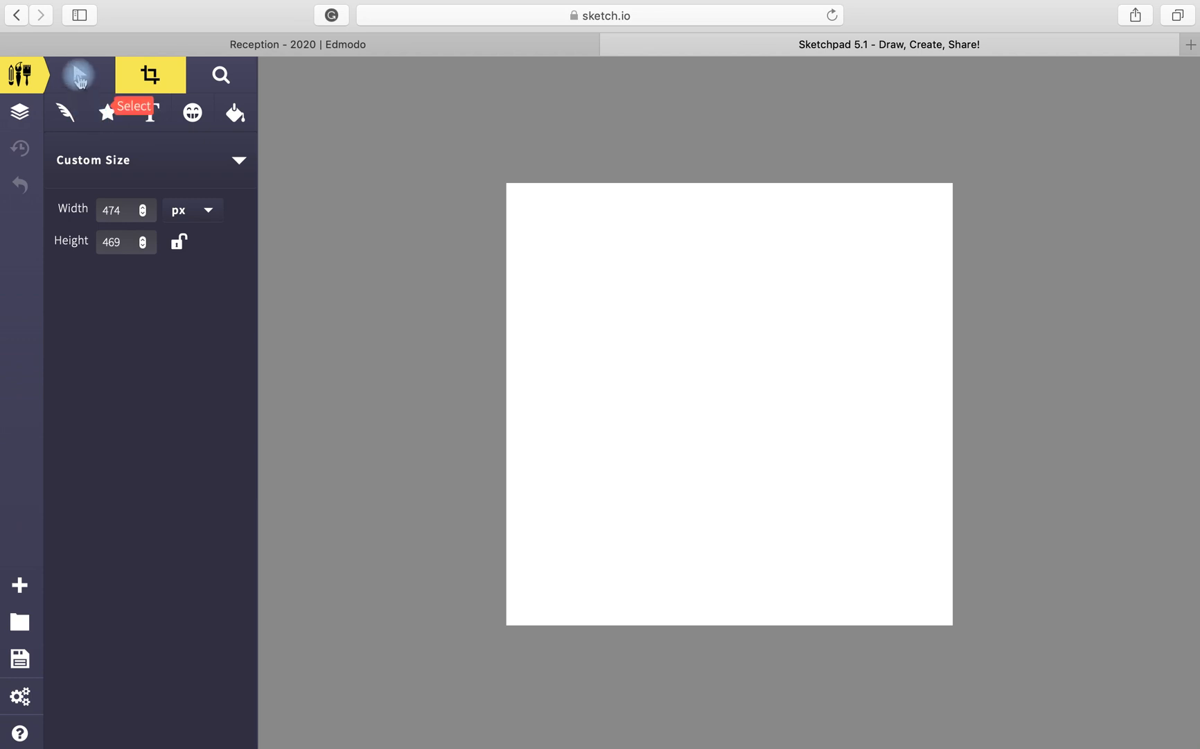
click(78, 75)
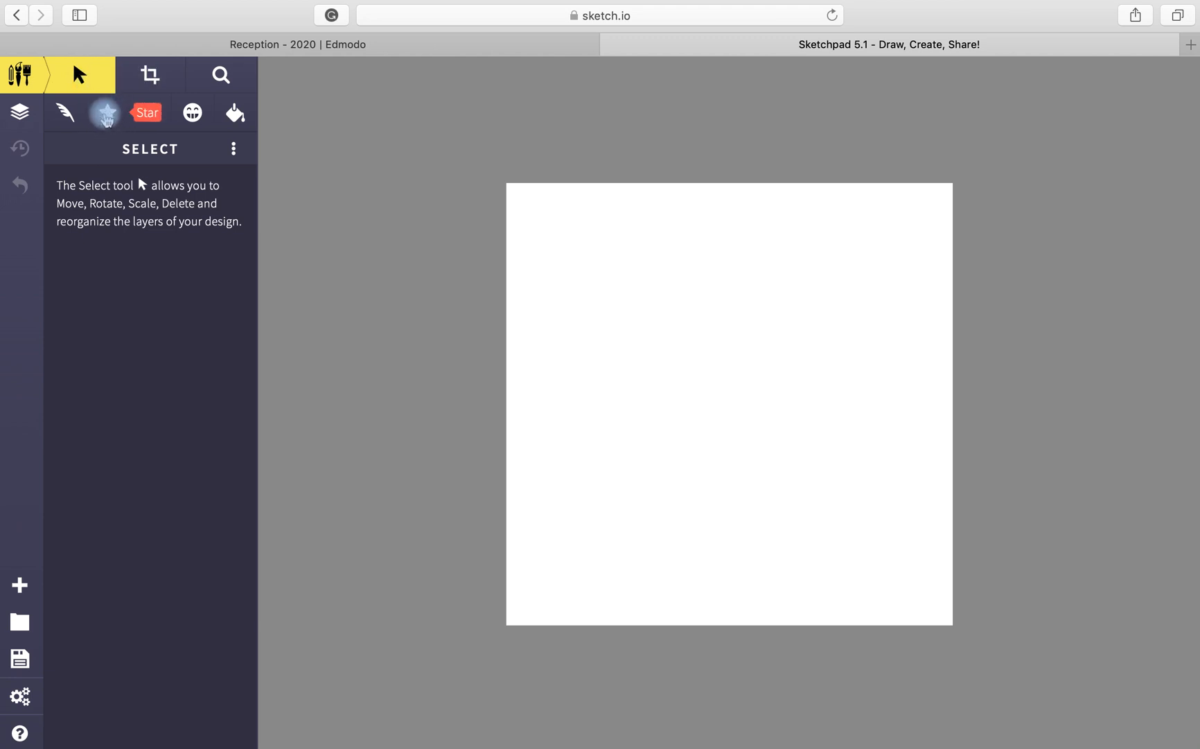
Step: Choose the Ring shape and give it the solid fill colour ffe067
click(107, 114)
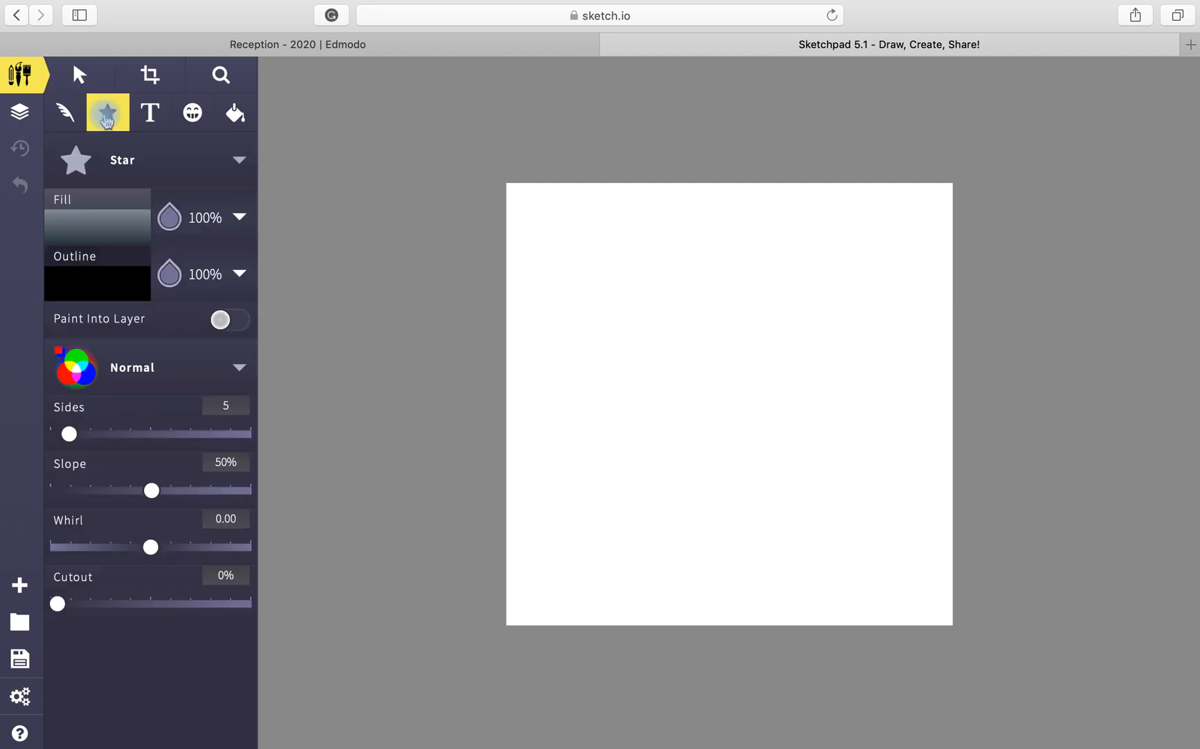
click(232, 157)
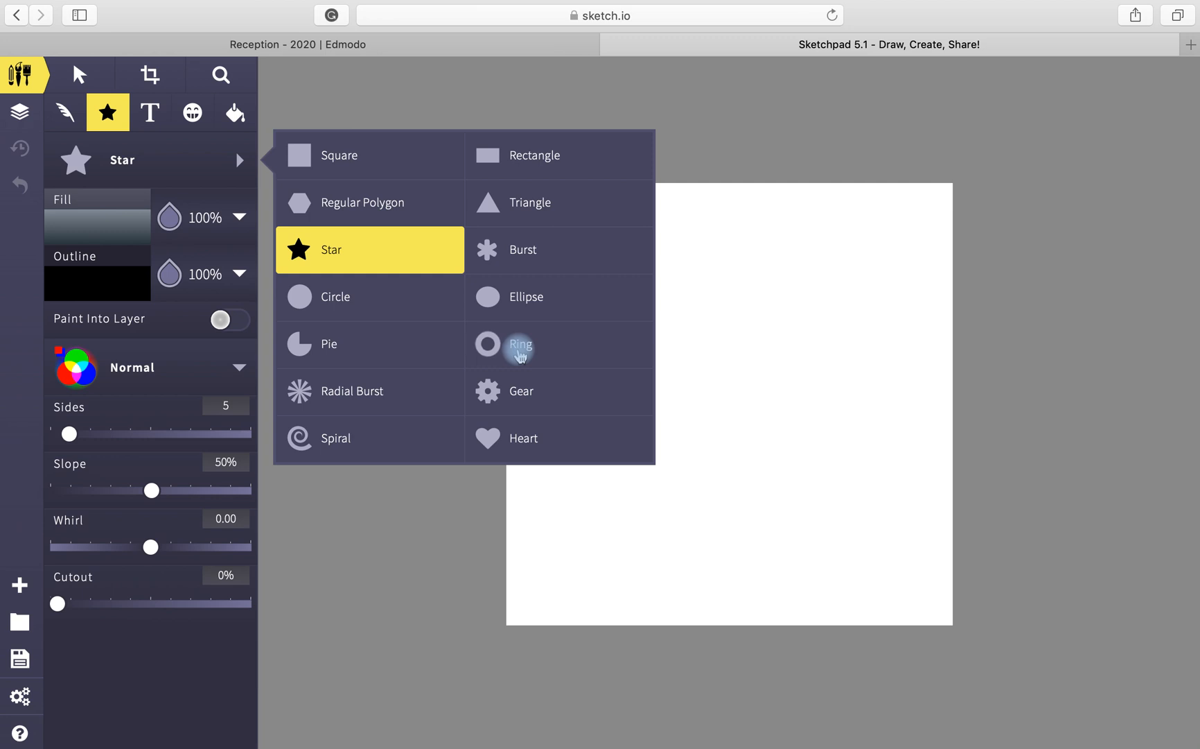
click(521, 352)
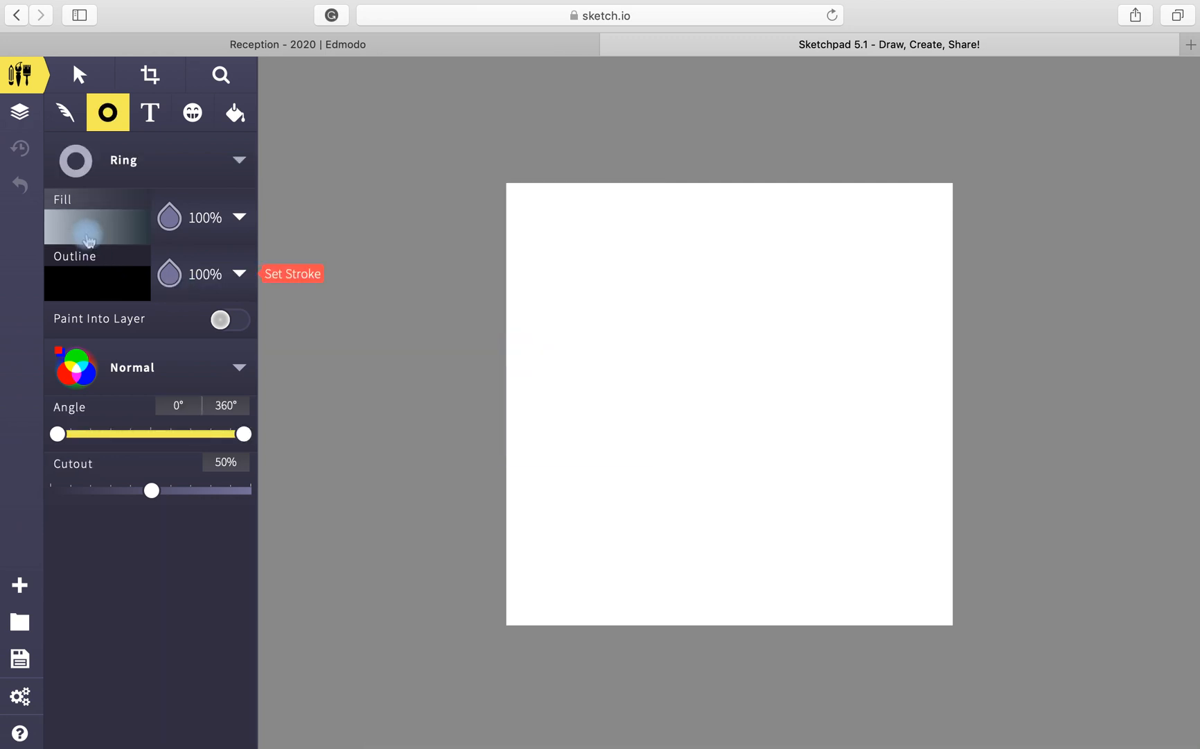
click(86, 230)
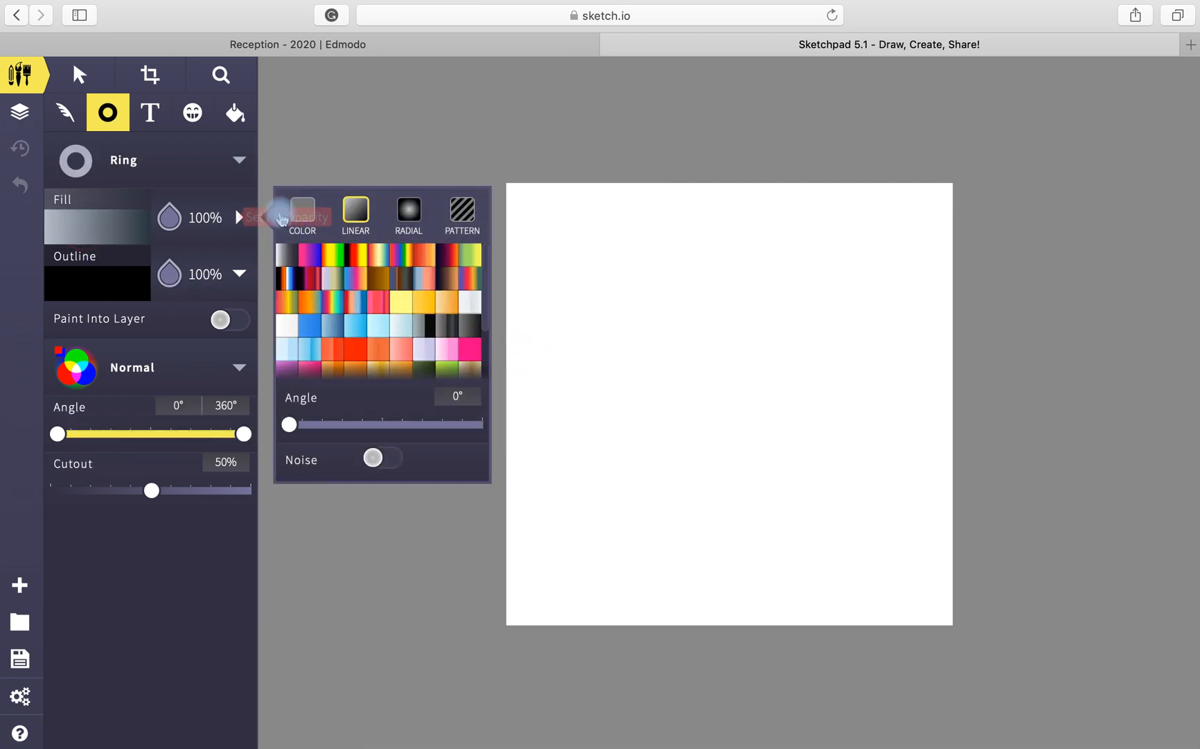
click(303, 210)
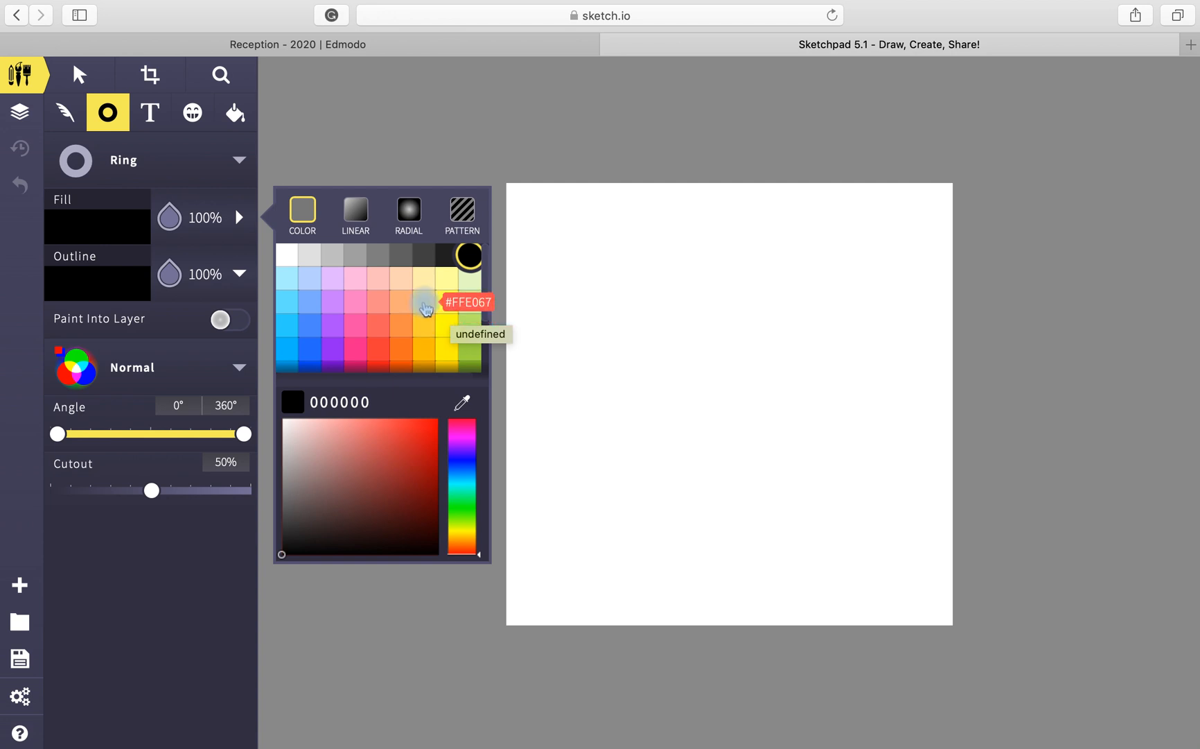
click(425, 307)
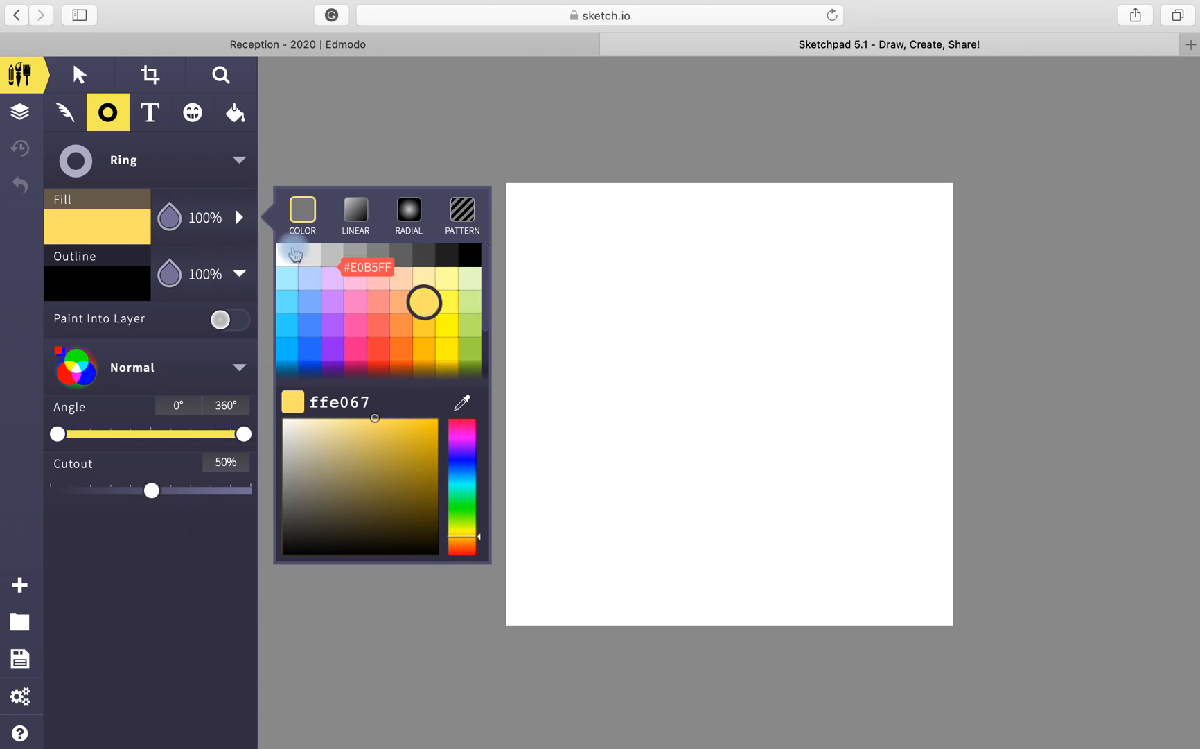
click(237, 219)
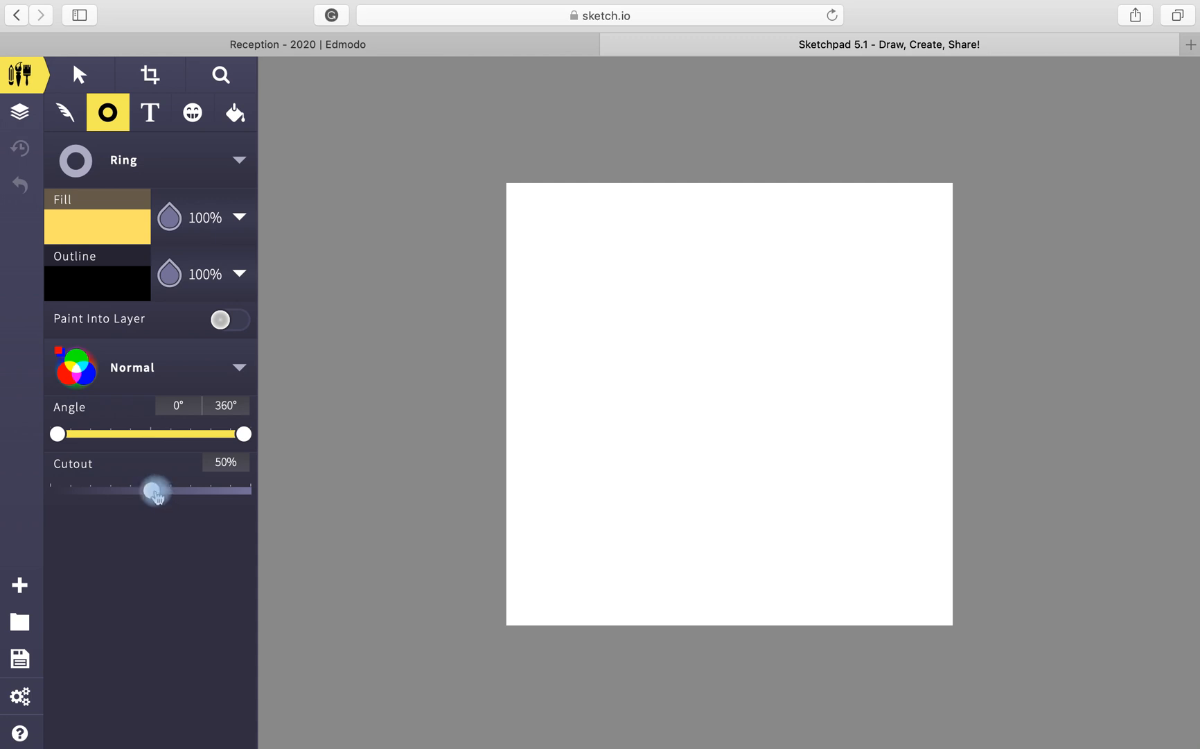
Step: Set the ring's cutout to 36% and draw a large ring centred in the canvas's upper-left area
drag(155, 494, 126, 497)
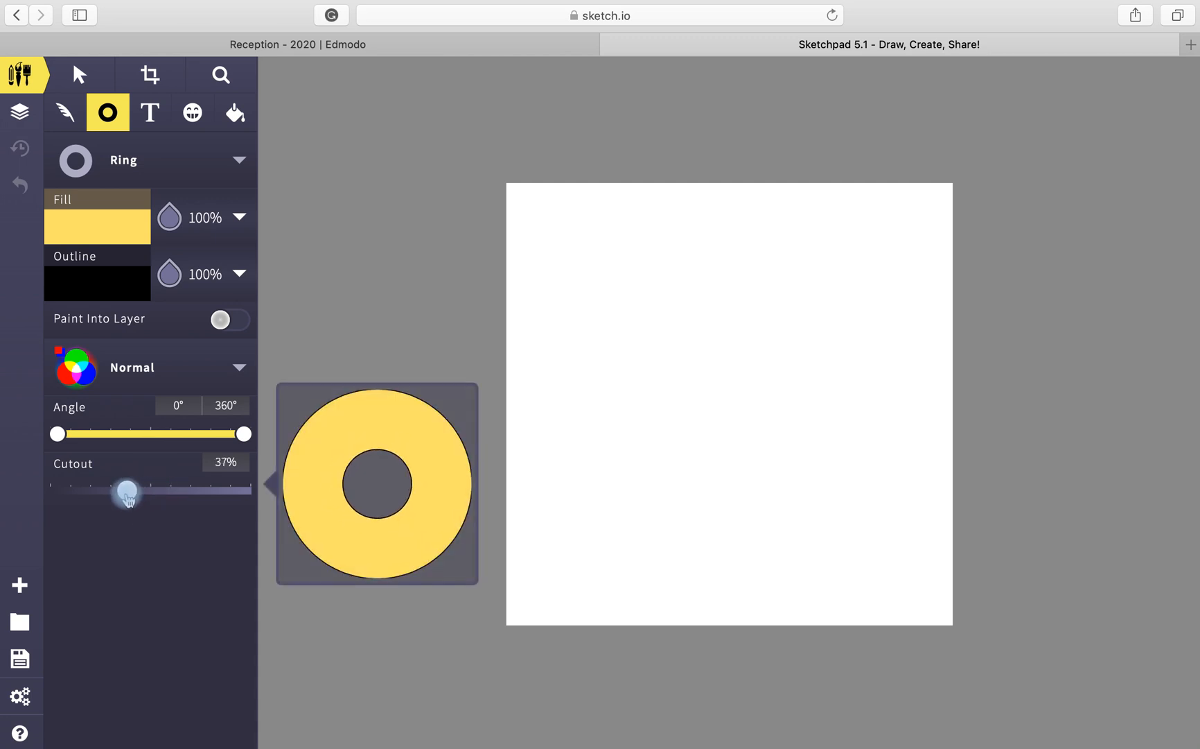
mouse_move(125, 496)
mouse_down()
mouse_move(115, 498)
mouse_move(125, 493)
mouse_up()
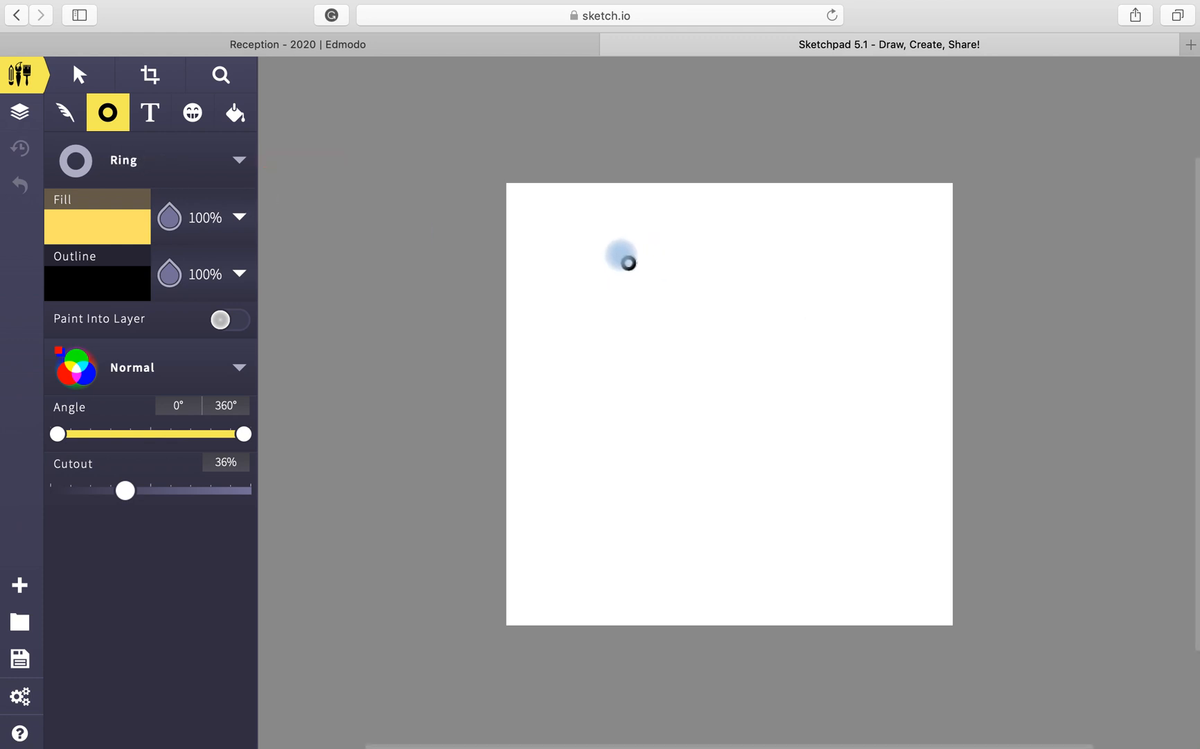
drag(629, 264, 758, 425)
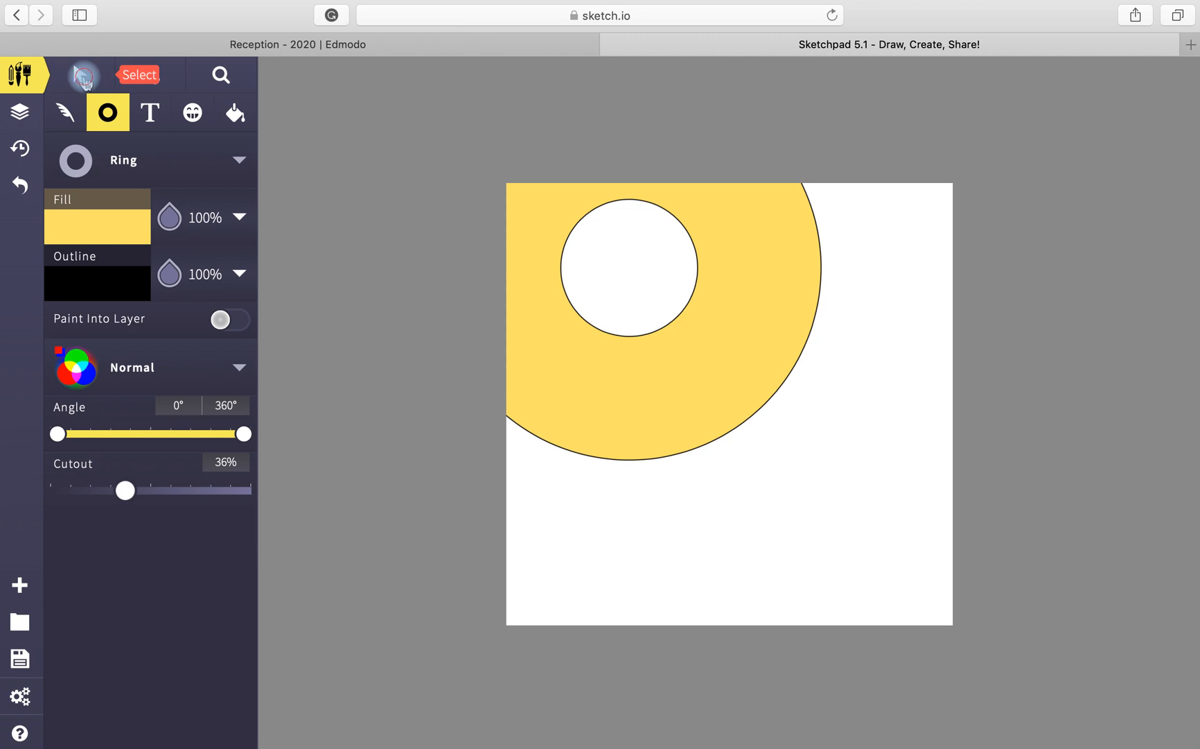
Step: Move the ring to the centre of the canvas so that it lies fully inside, and deselect it
click(83, 76)
click(531, 230)
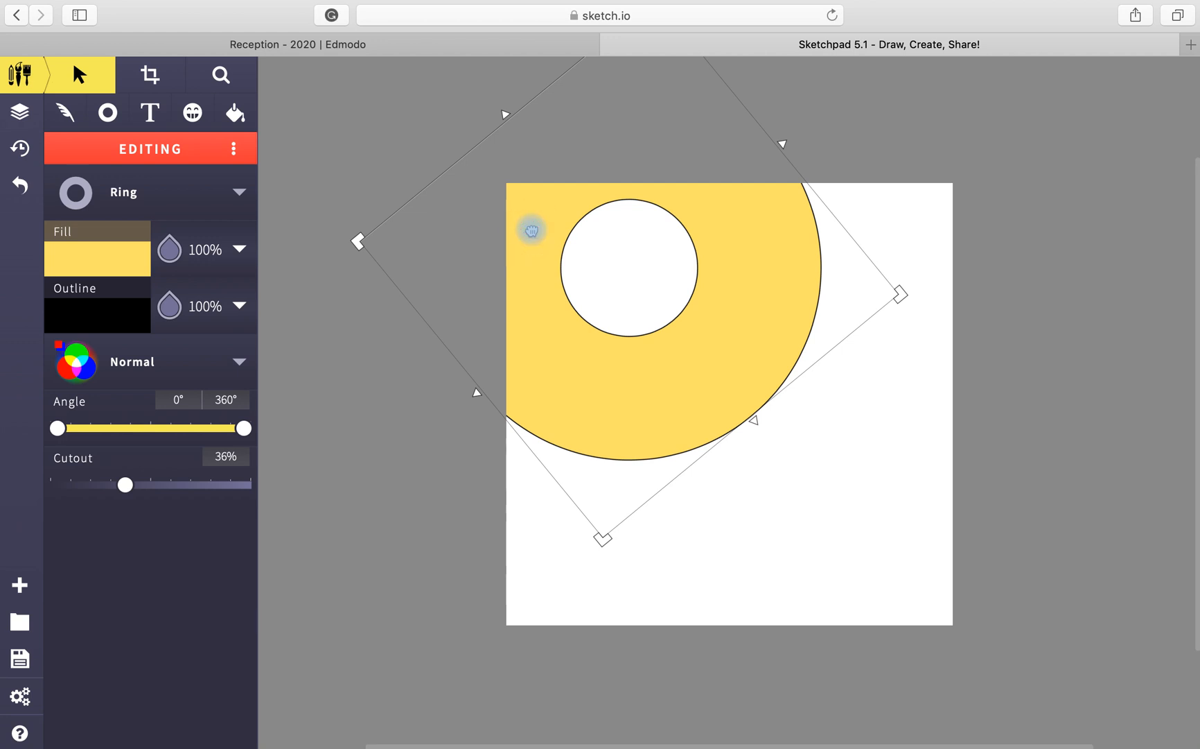
drag(531, 230, 626, 357)
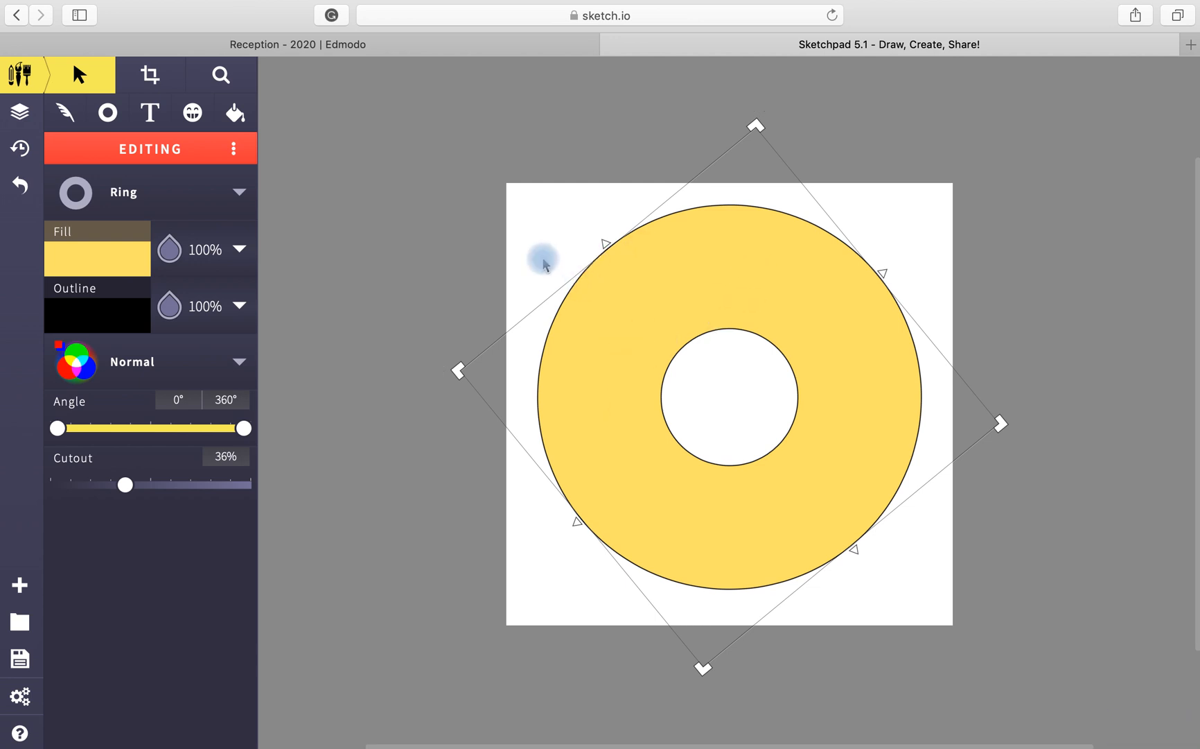
click(445, 209)
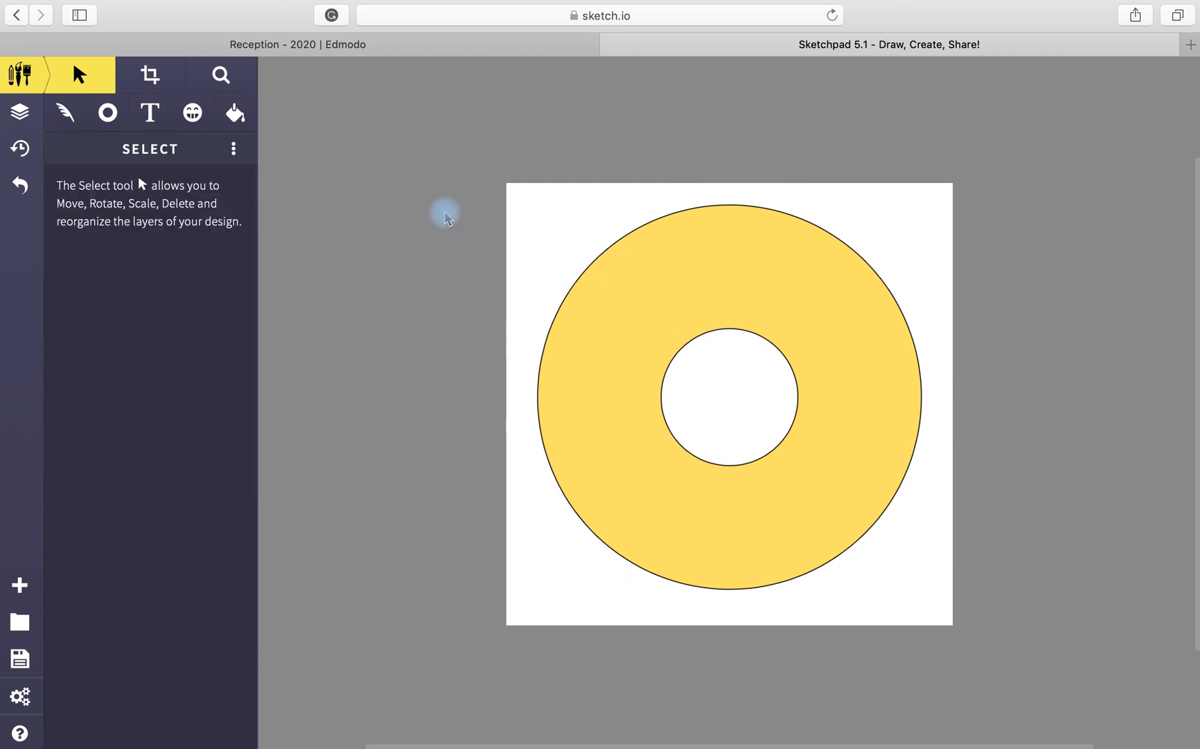
Step: Change the centred ring's solid fill colour to ffce2f after trying ffac79, and deselect the ring
click(702, 291)
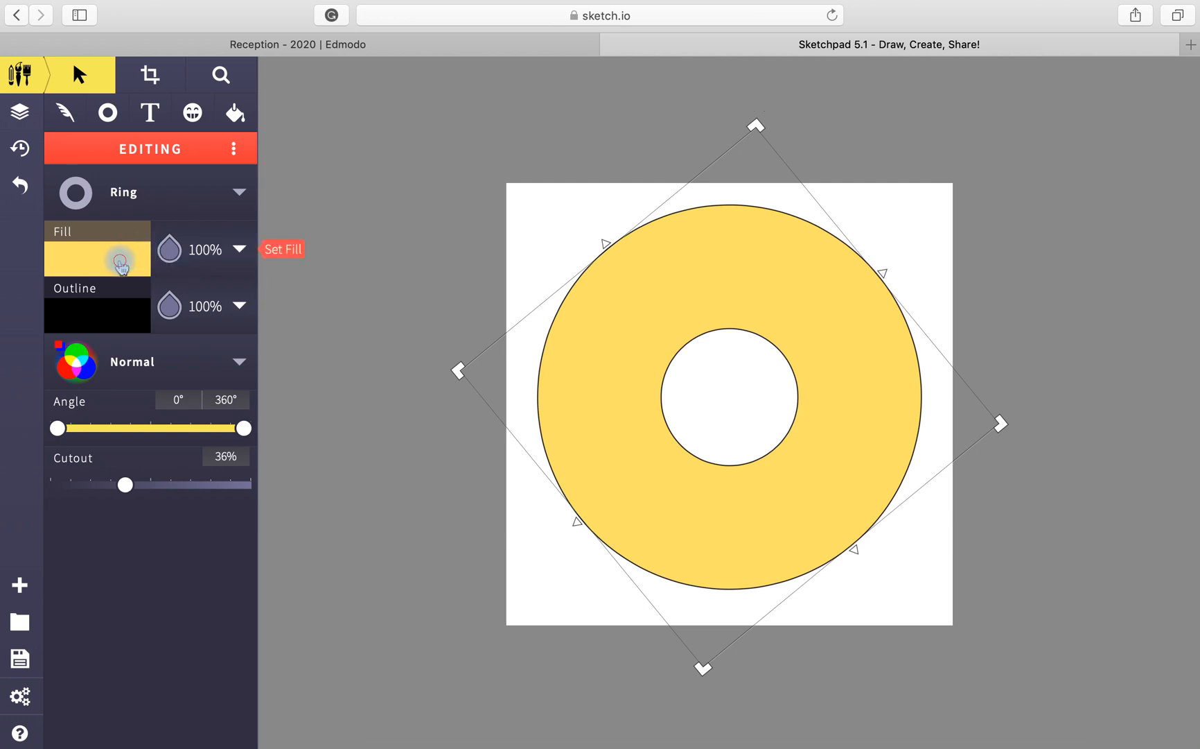
click(119, 260)
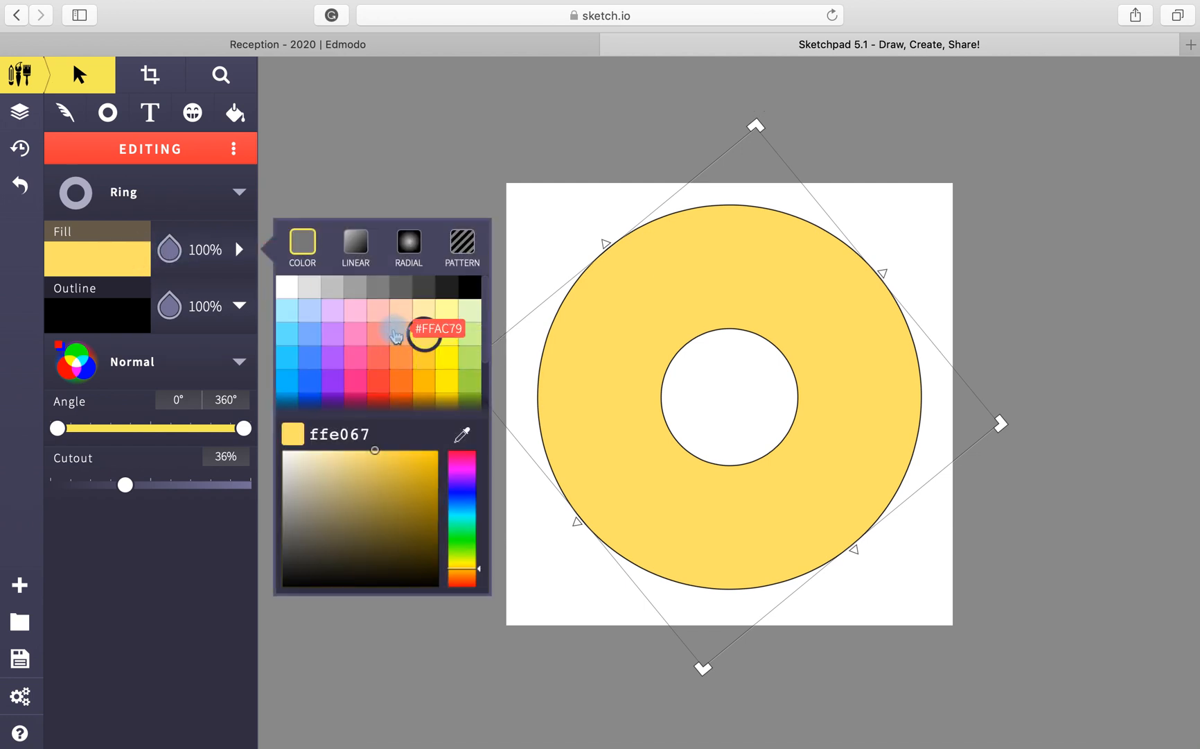
click(402, 334)
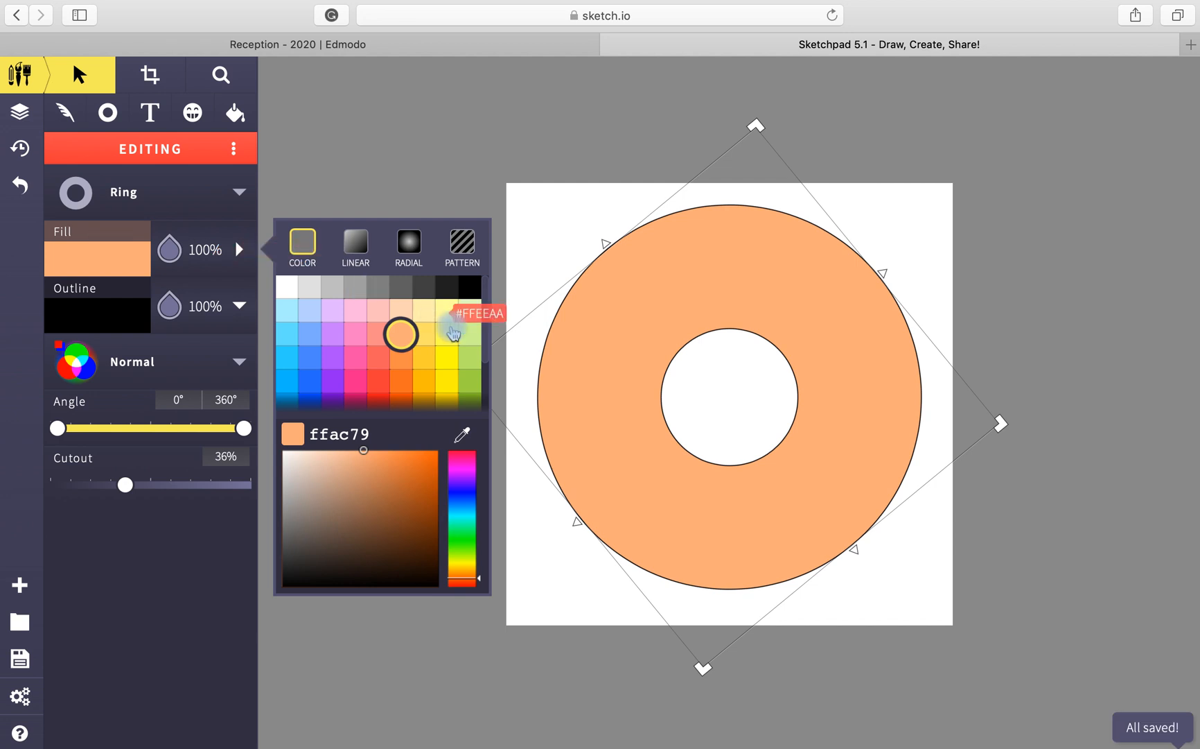
click(425, 358)
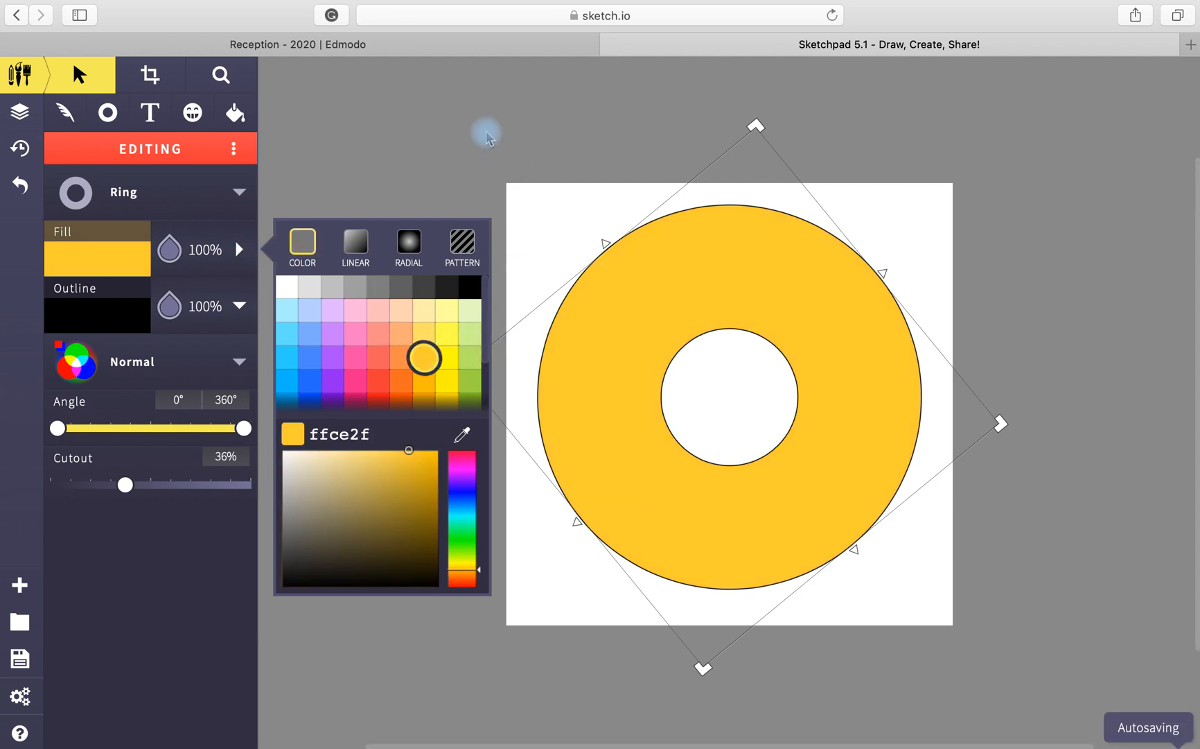
click(487, 135)
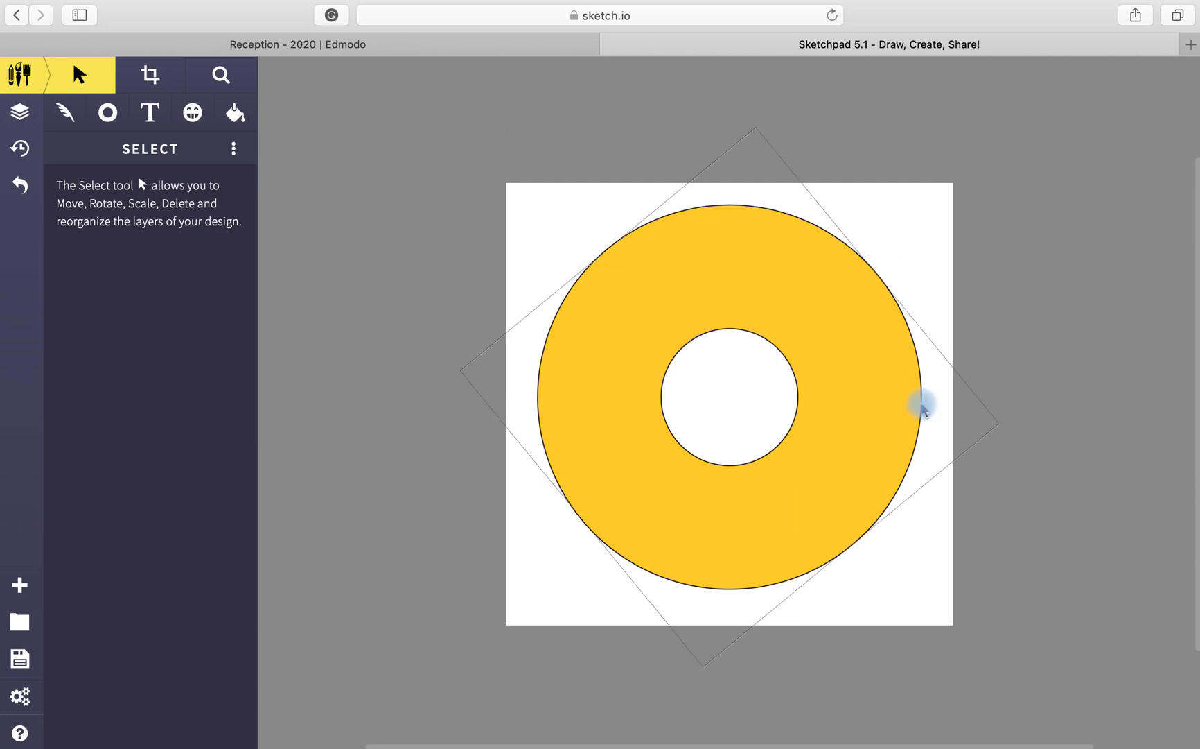
click(785, 180)
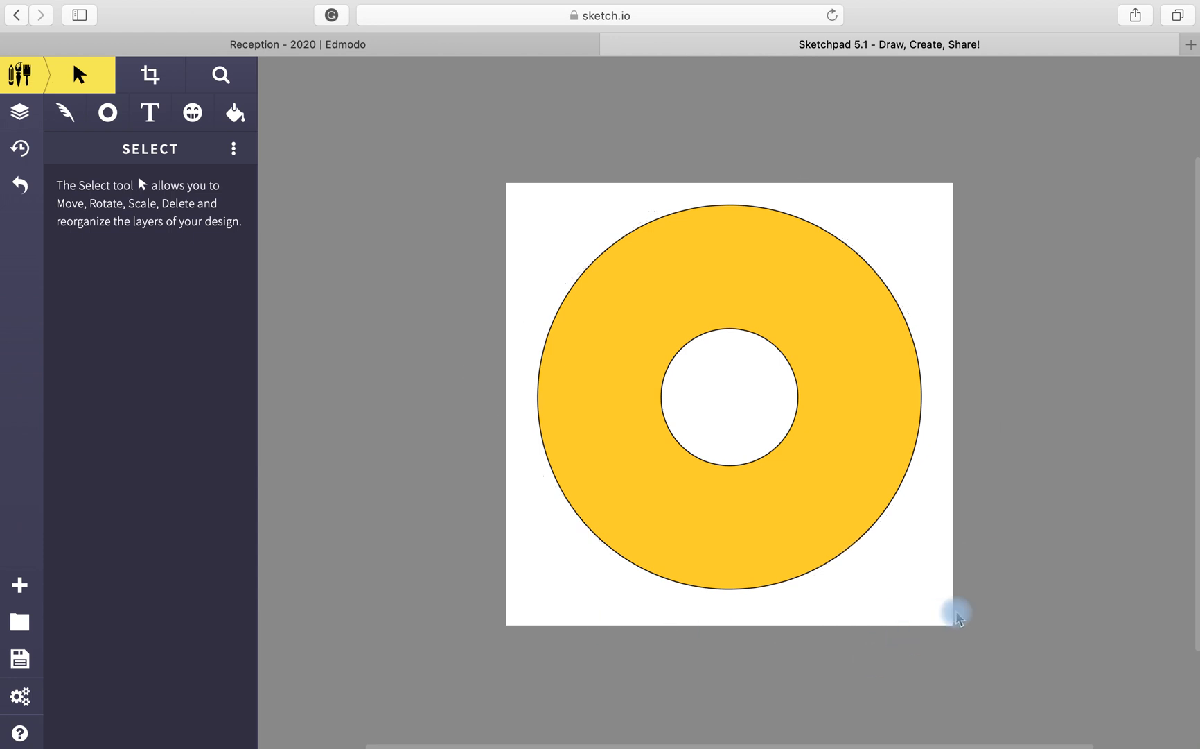
click(807, 311)
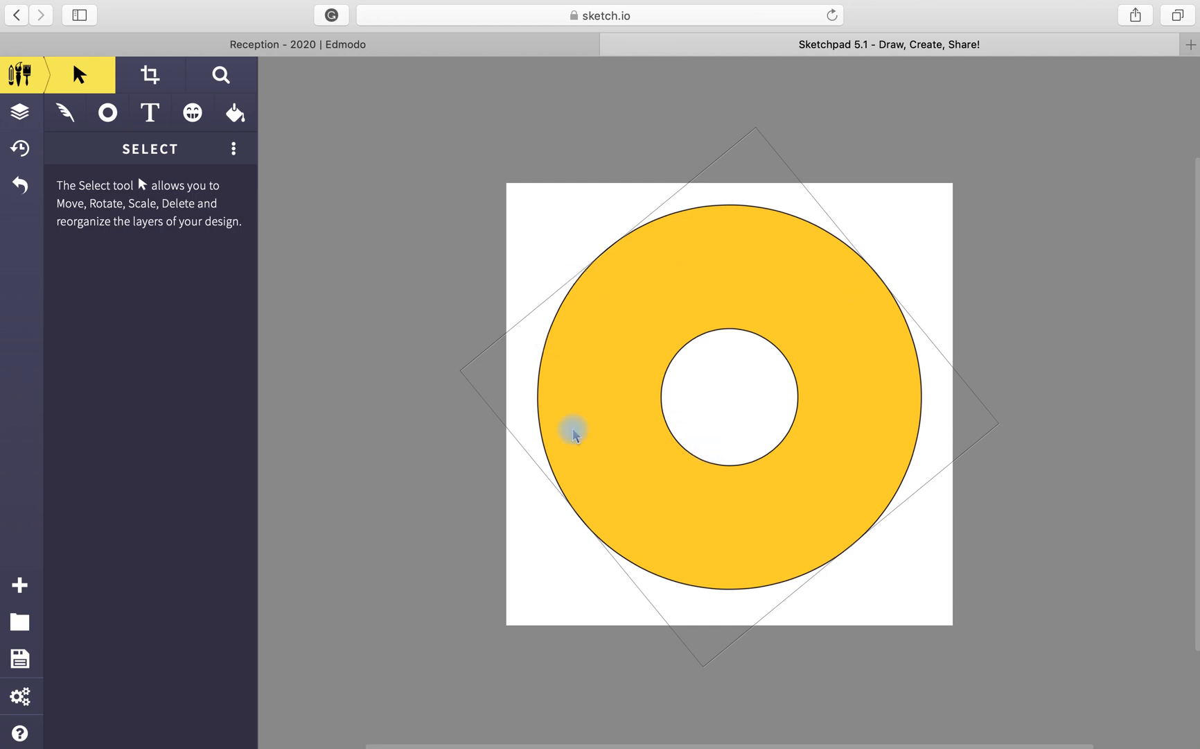
click(356, 335)
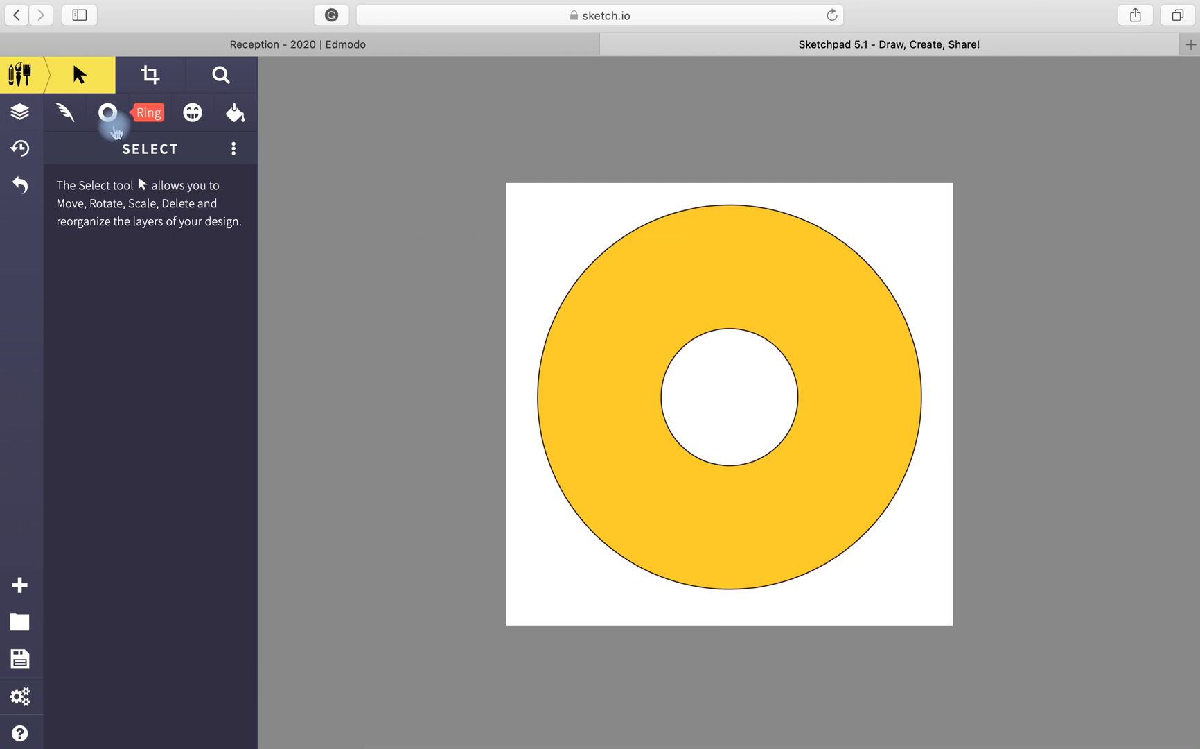
Step: Choose the Star shape with 5 sides and give it the solid red fill colour ff3737
click(108, 115)
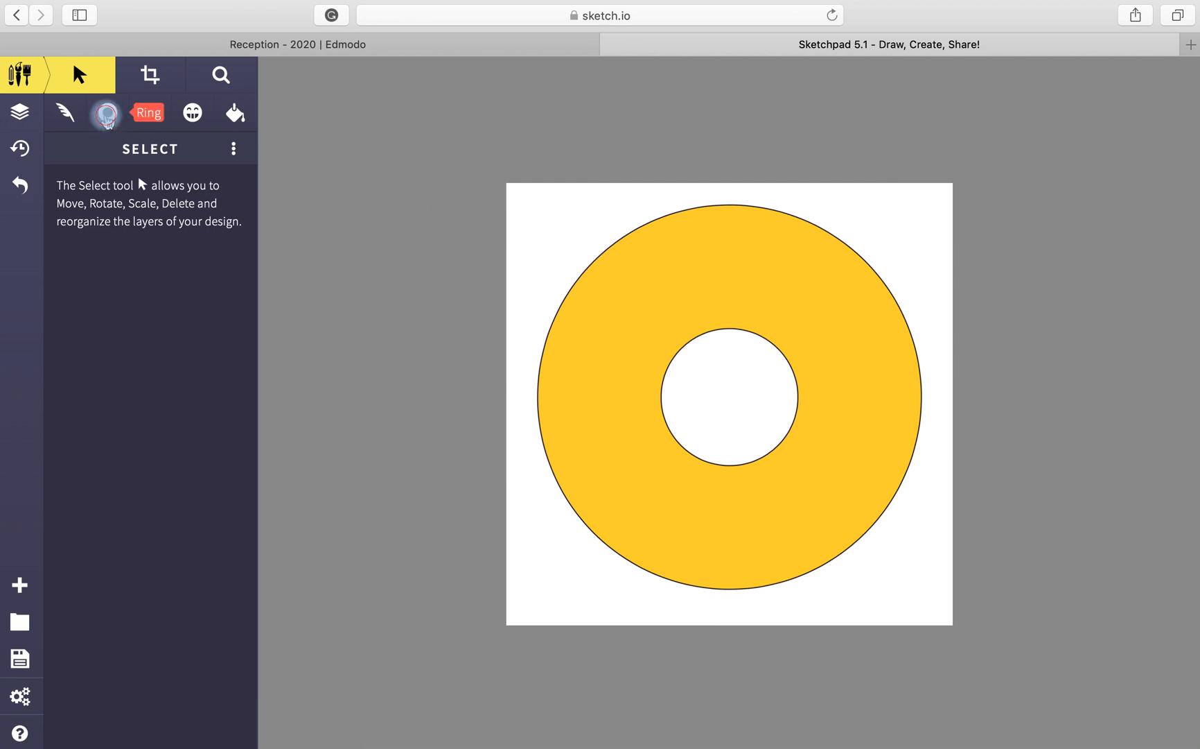
click(107, 118)
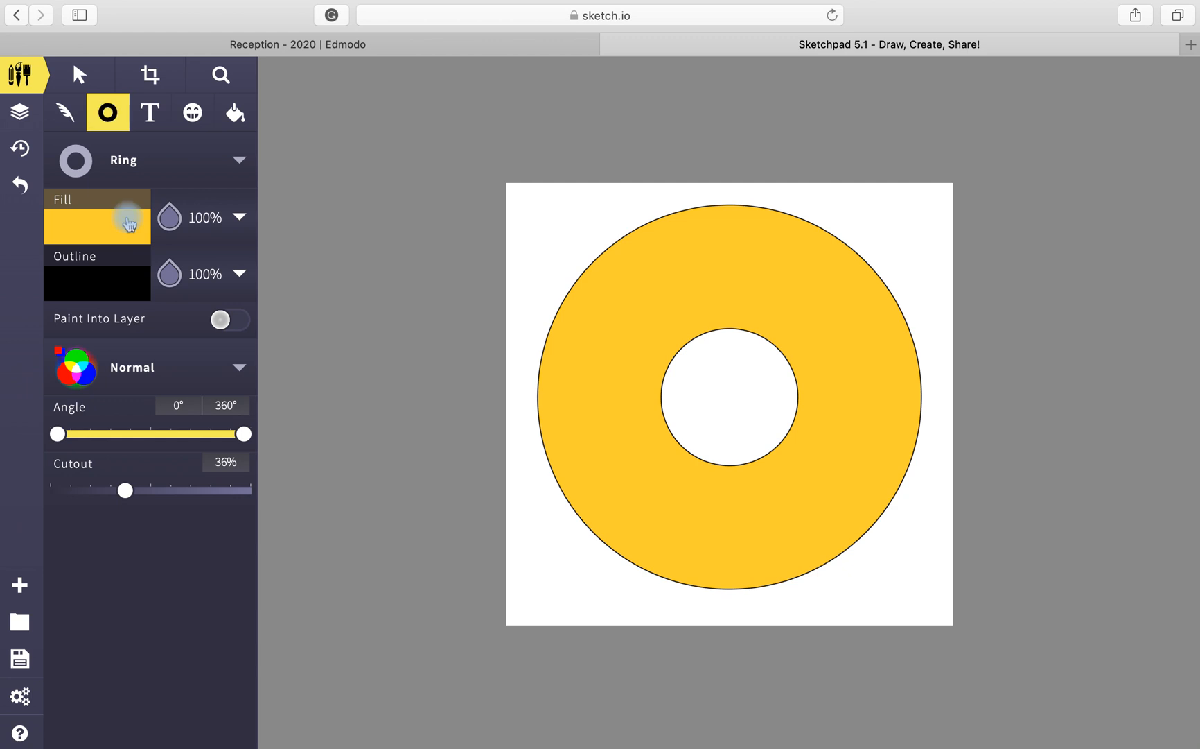
click(241, 164)
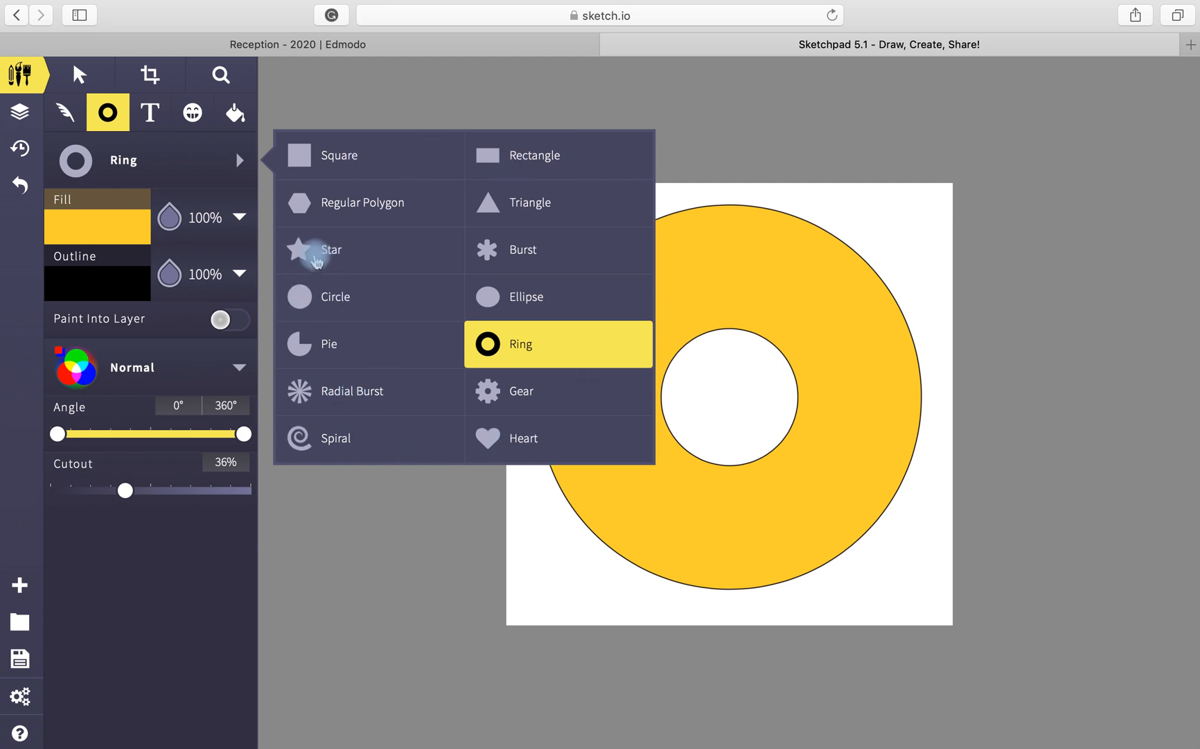
click(317, 257)
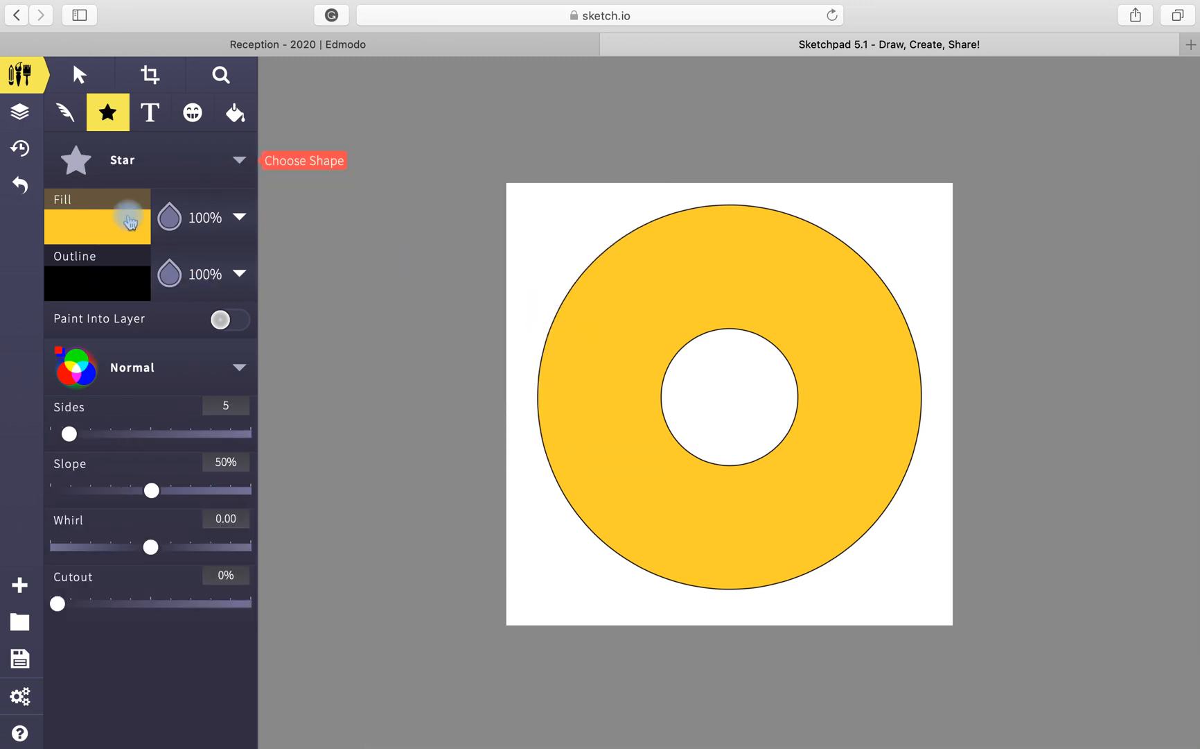
click(115, 233)
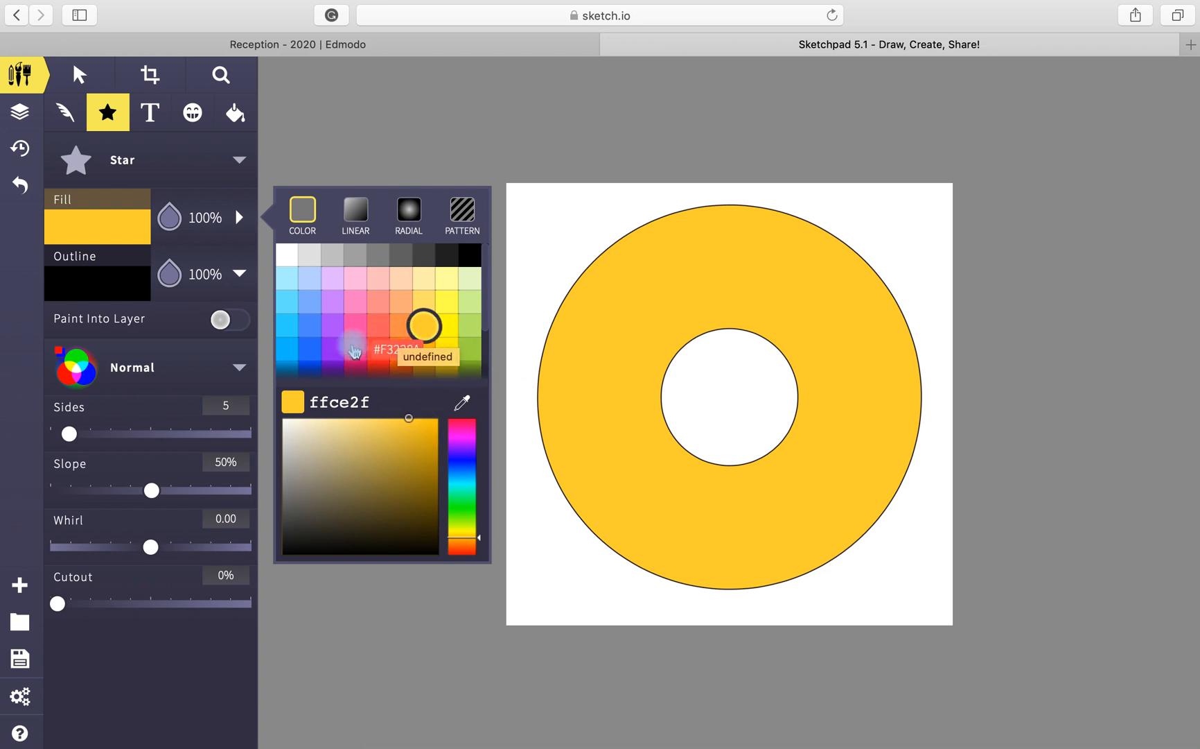
click(378, 349)
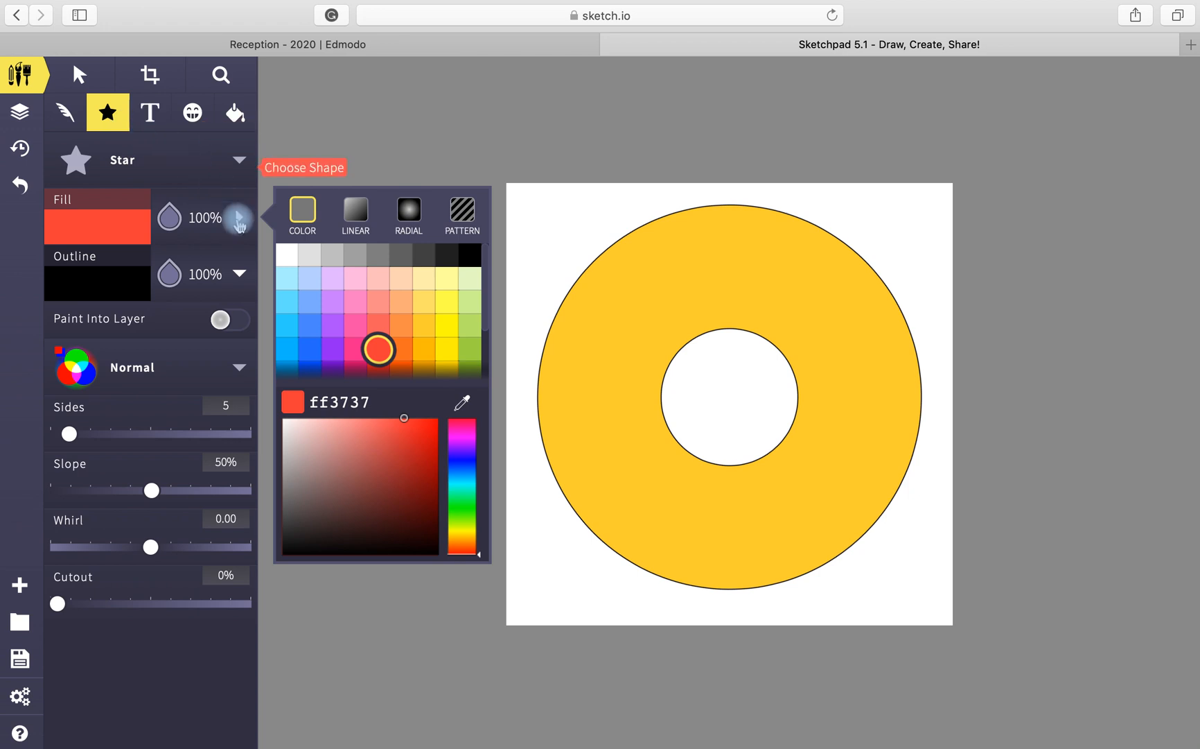
click(239, 219)
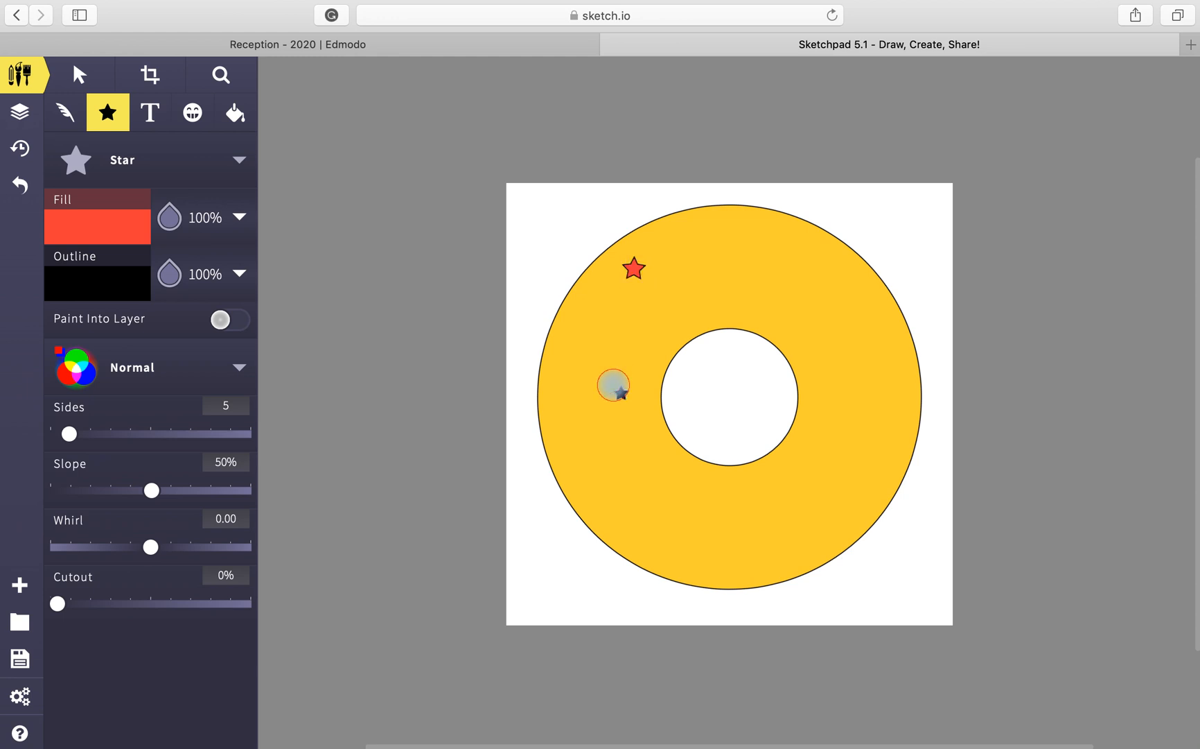
Step: Scatter 22 small red stars of varying size and rotation all around the yellow ring, keeping the centre hole empty
click(835, 420)
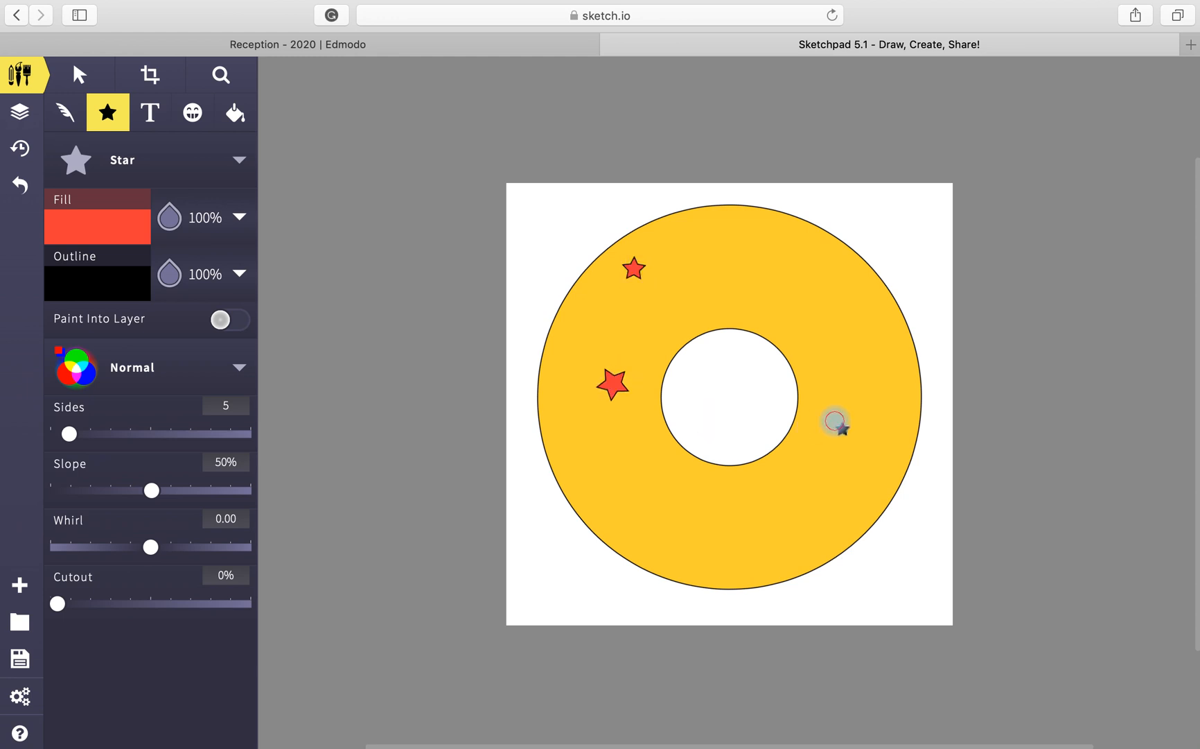
click(769, 249)
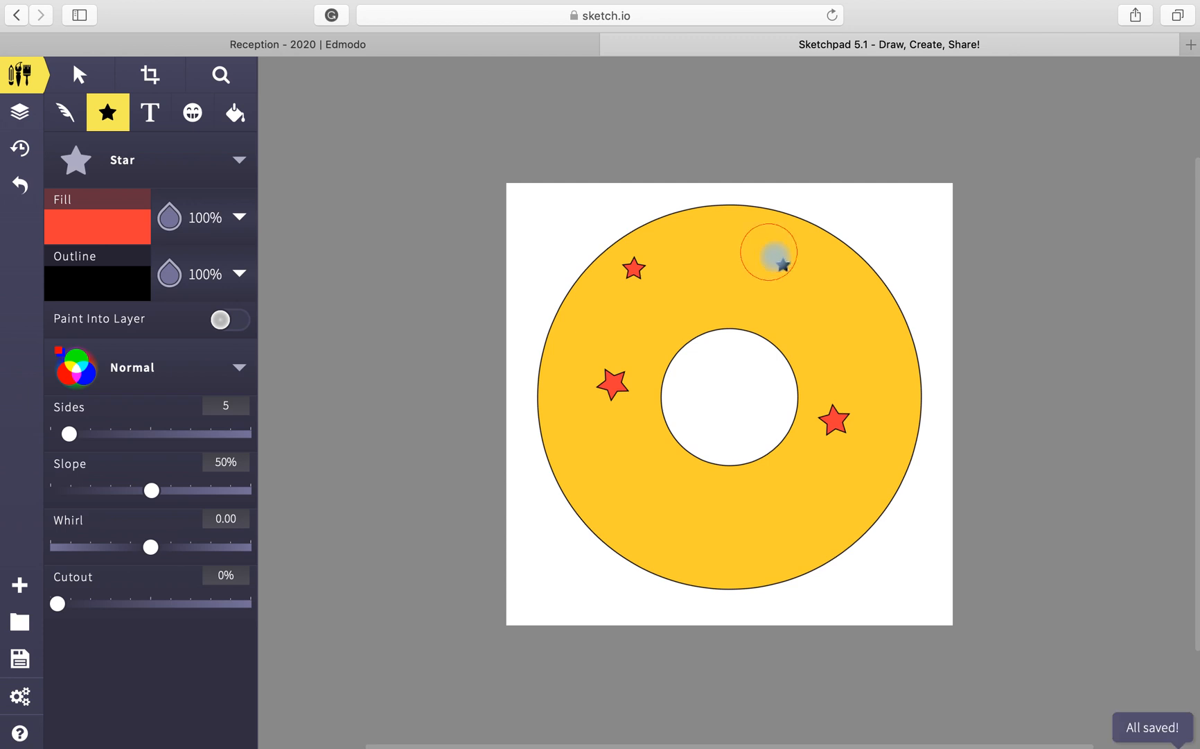
click(619, 496)
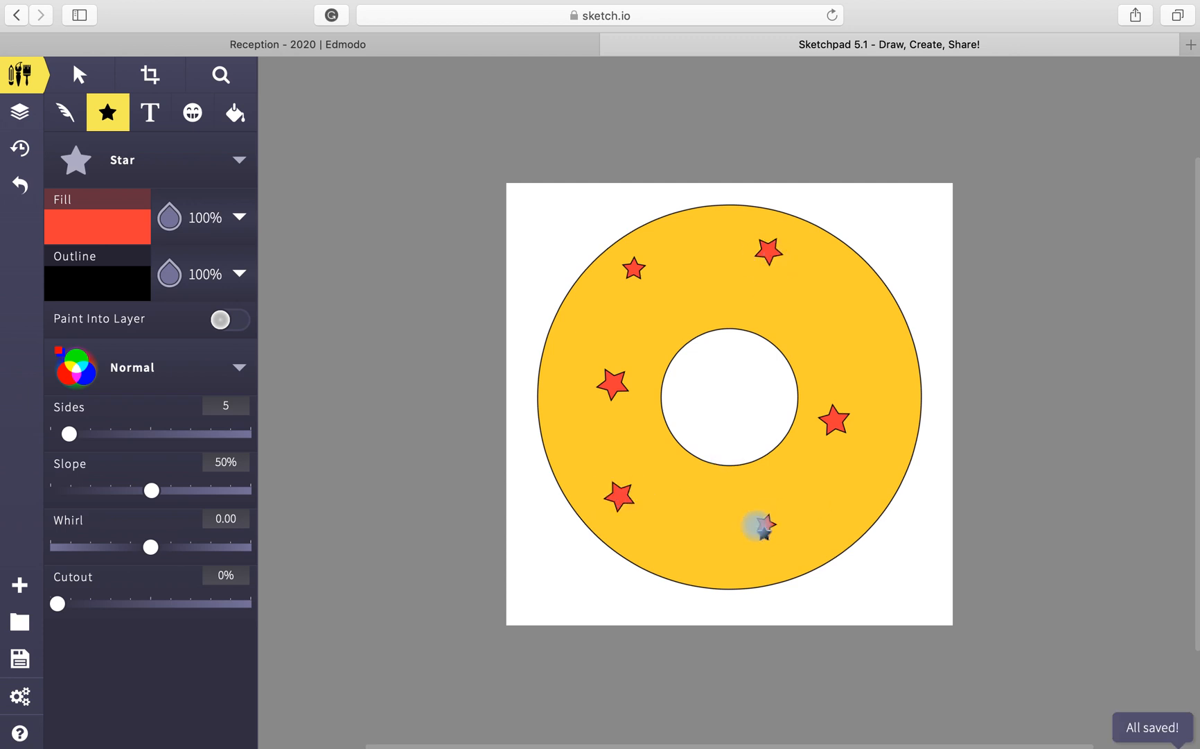
click(843, 314)
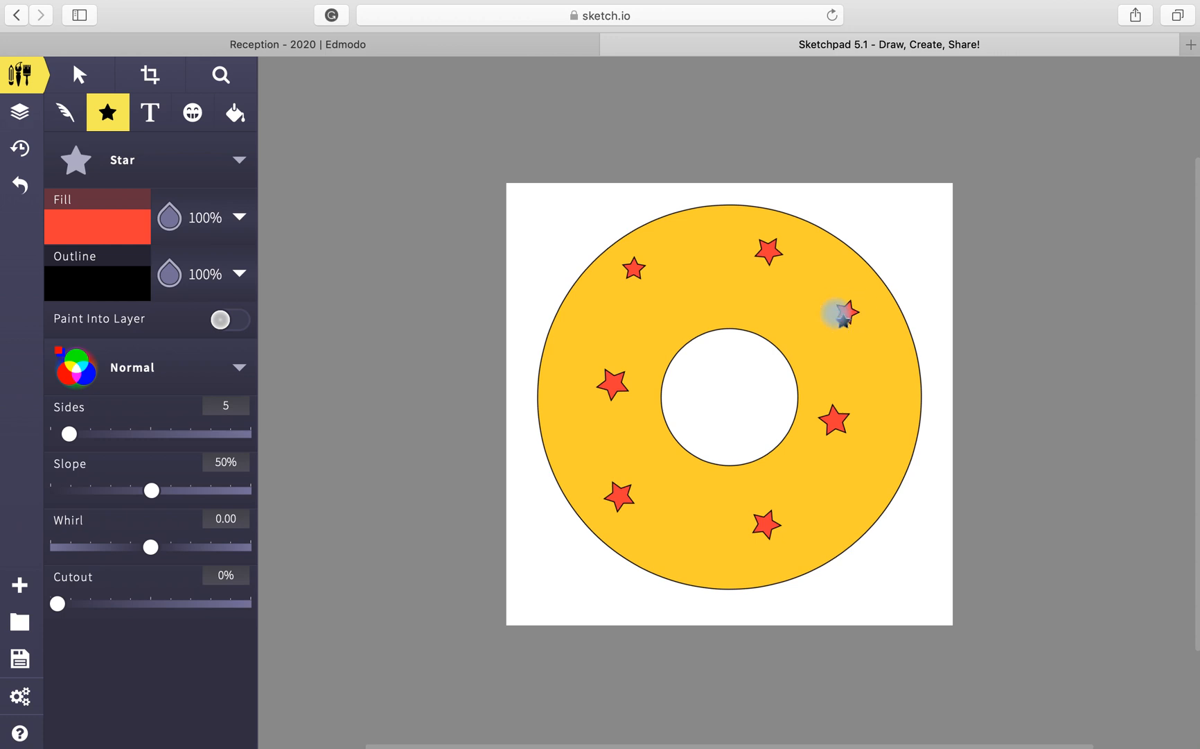
click(691, 301)
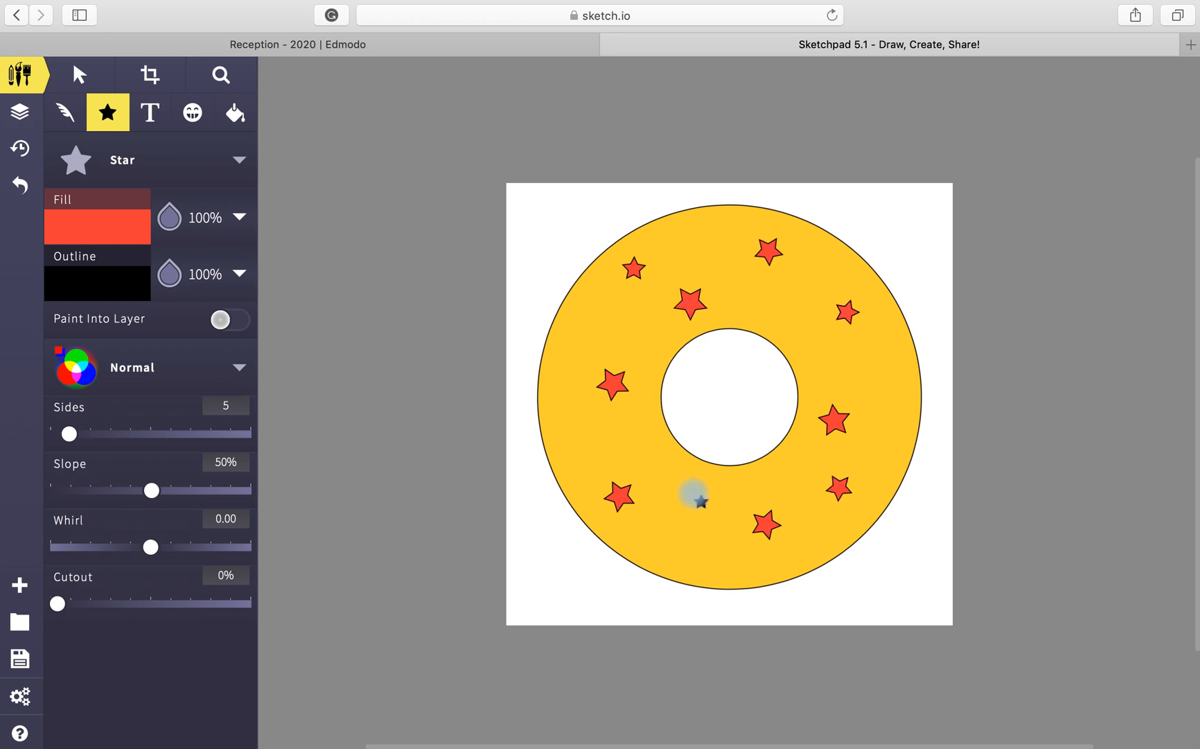
click(689, 497)
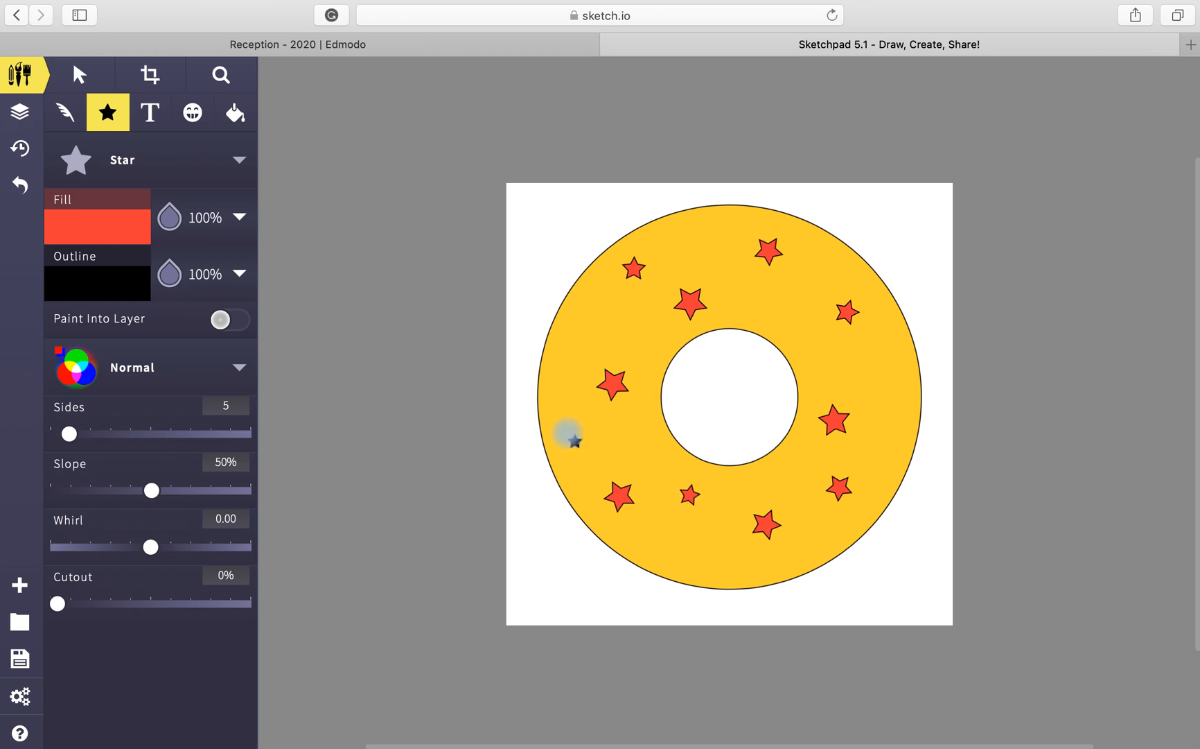
click(601, 315)
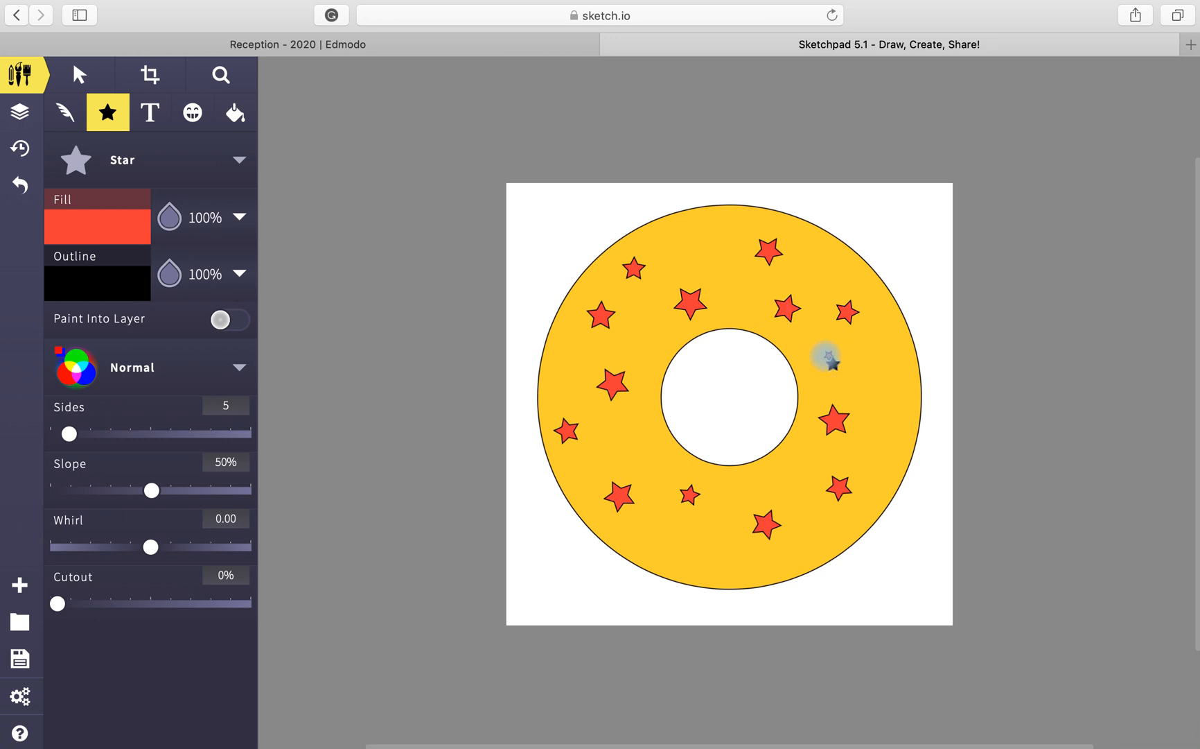
click(897, 405)
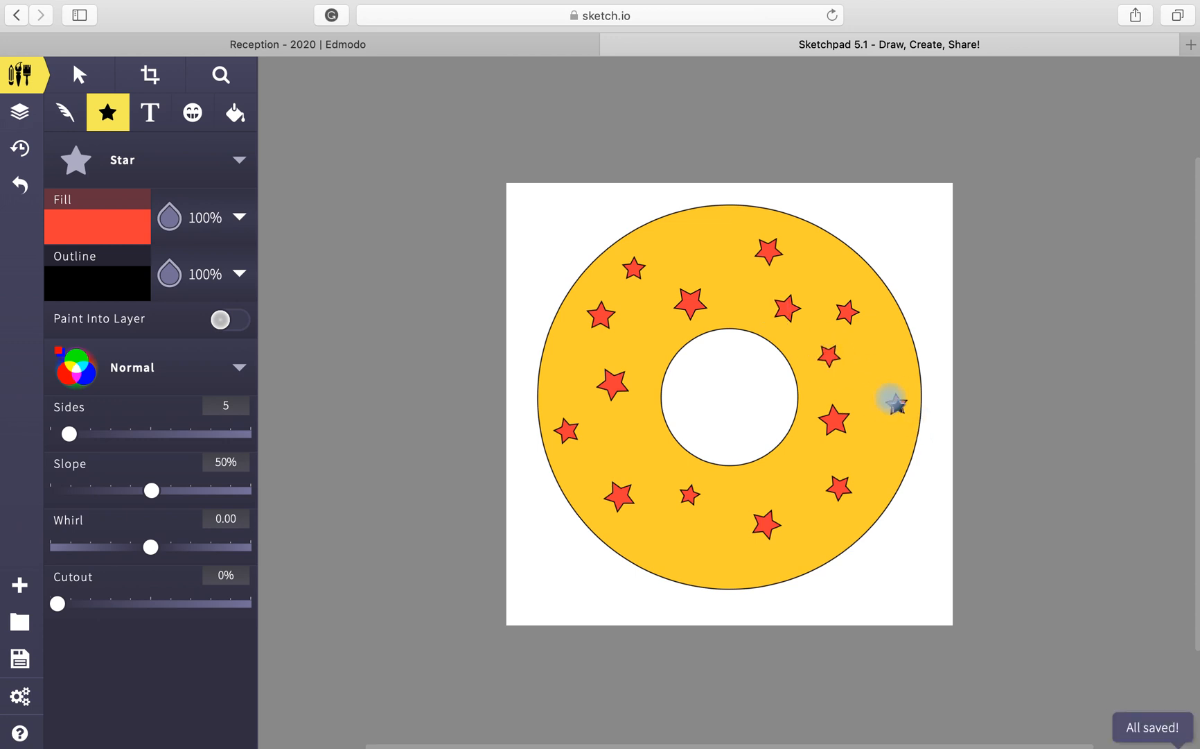
click(790, 463)
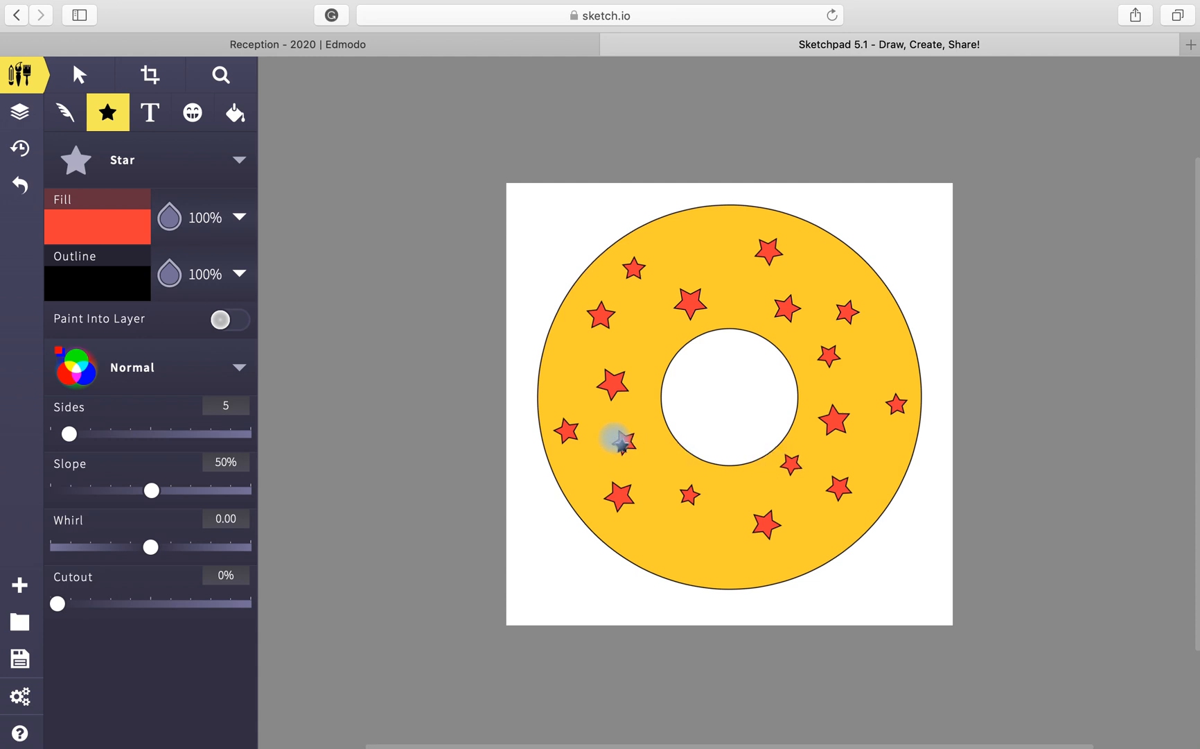
click(685, 537)
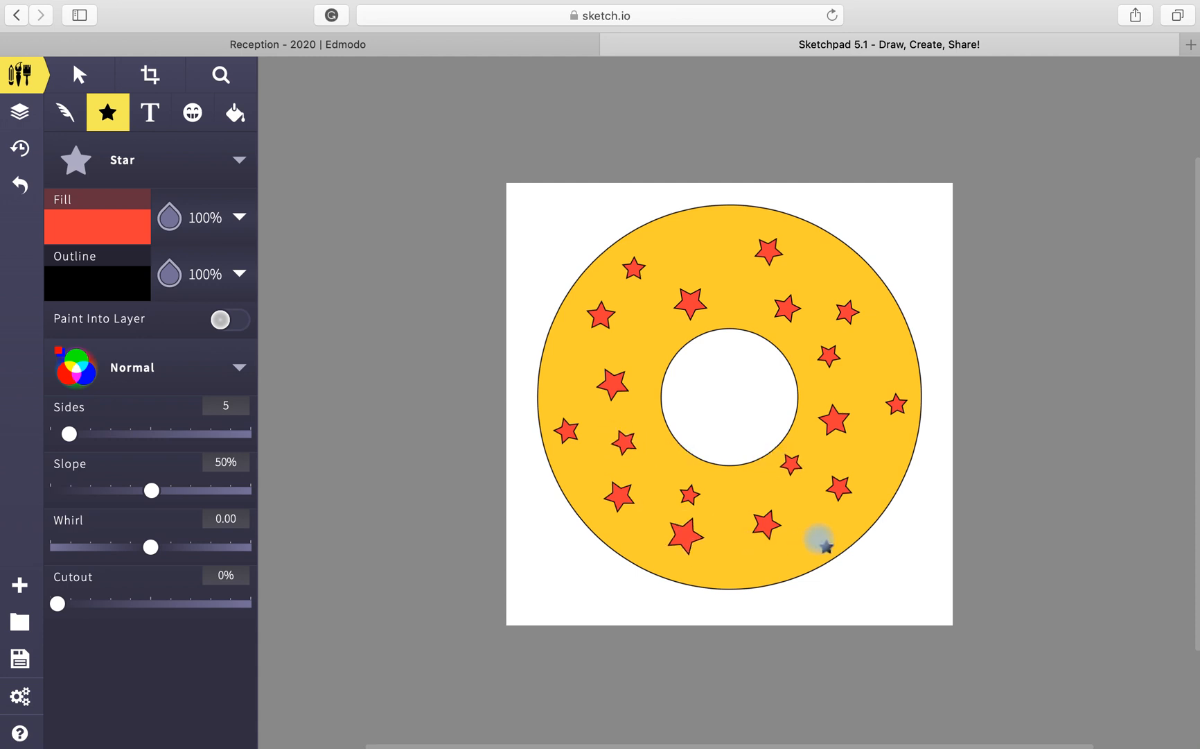
click(819, 536)
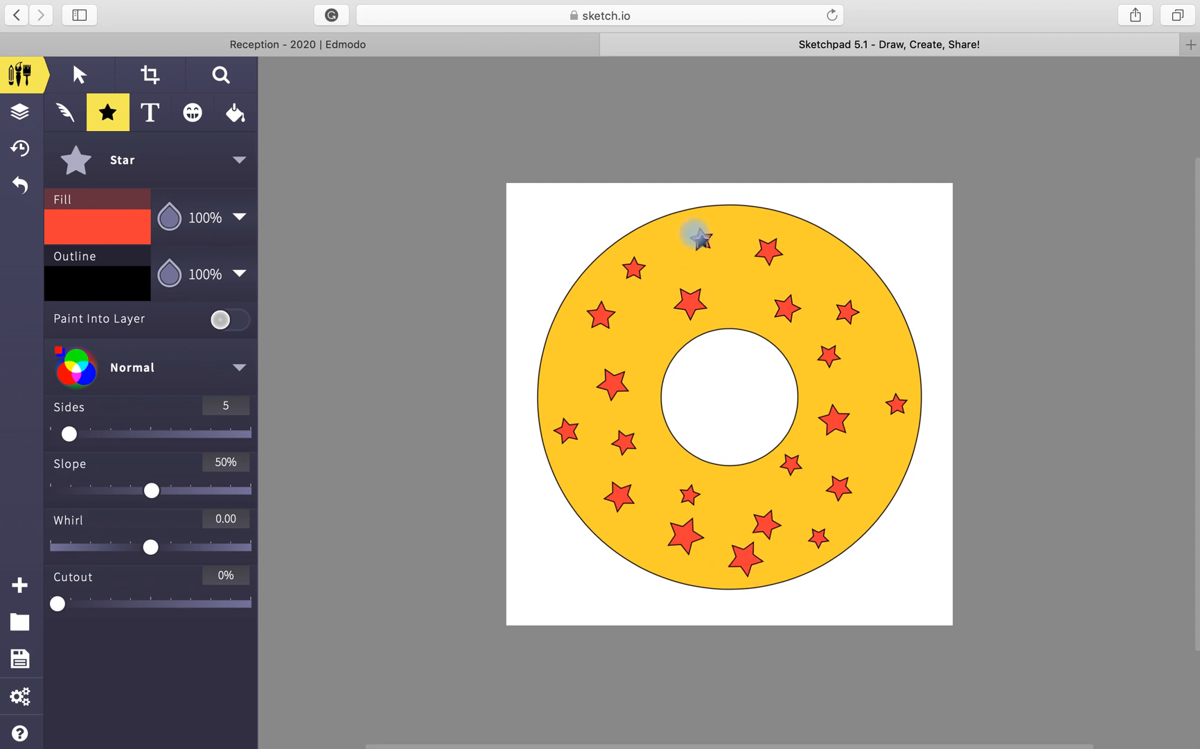
click(702, 238)
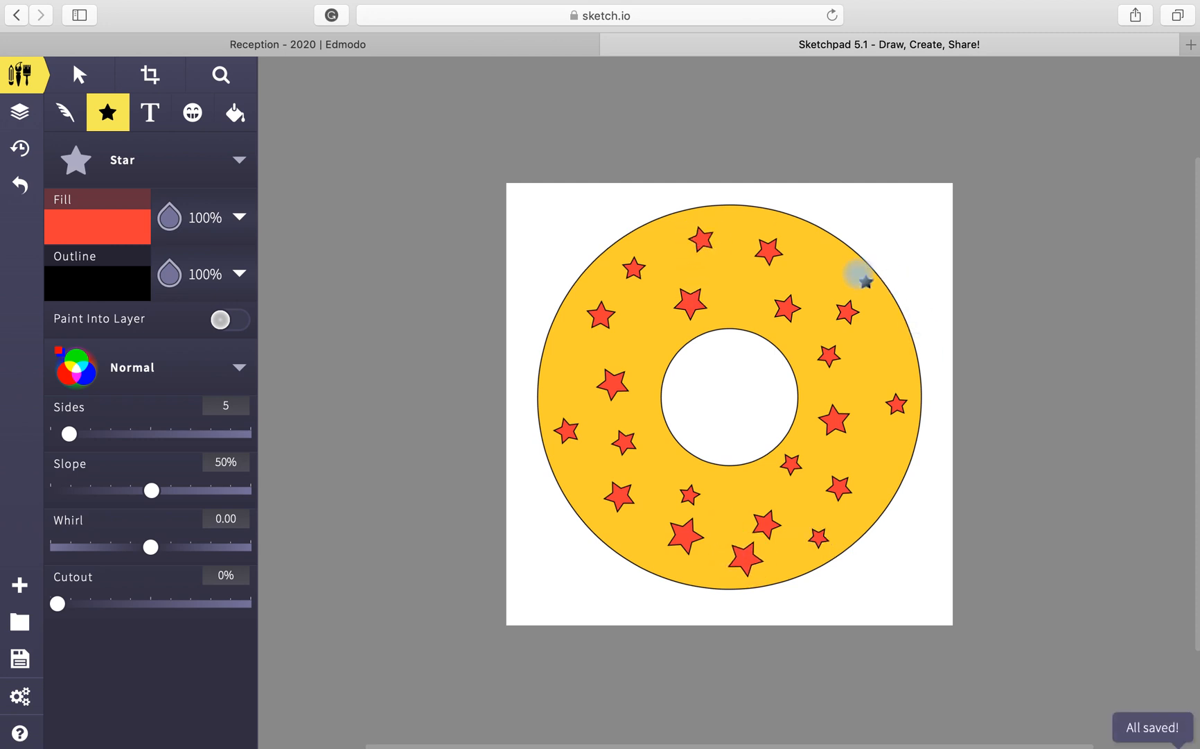
click(829, 263)
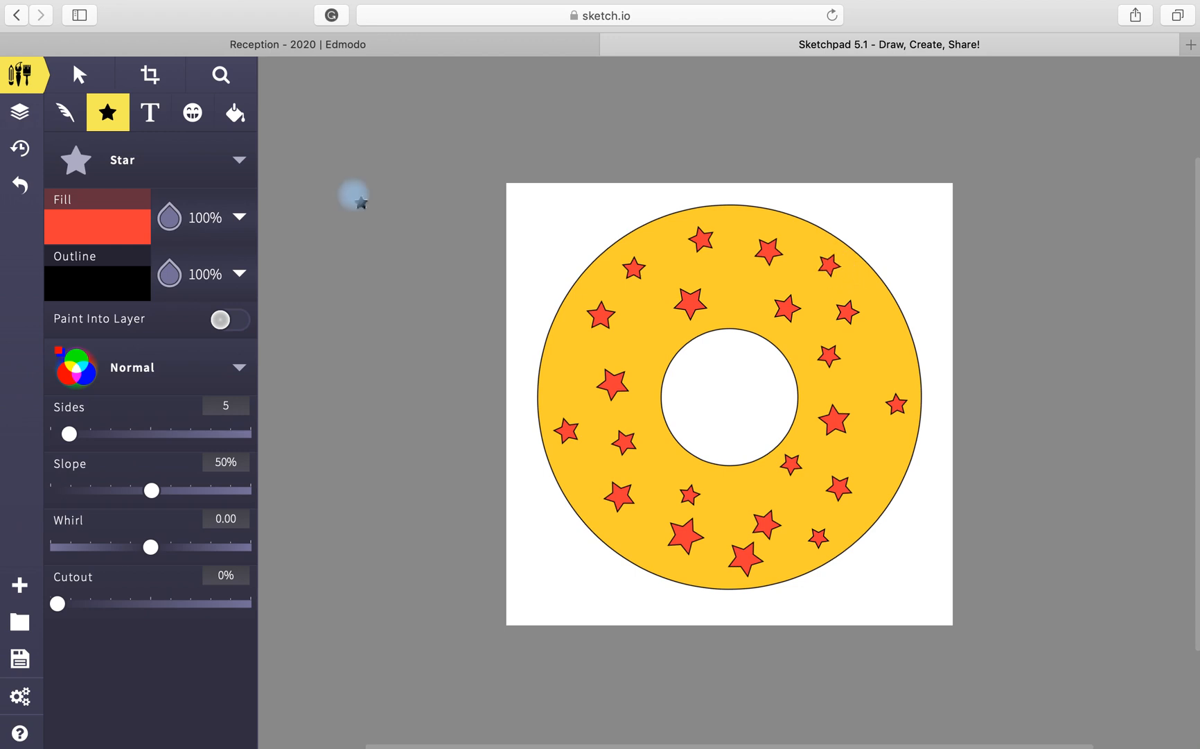
Step: Select the red star just above and left of the ring's hole and change its fill to green 9dd241
click(79, 76)
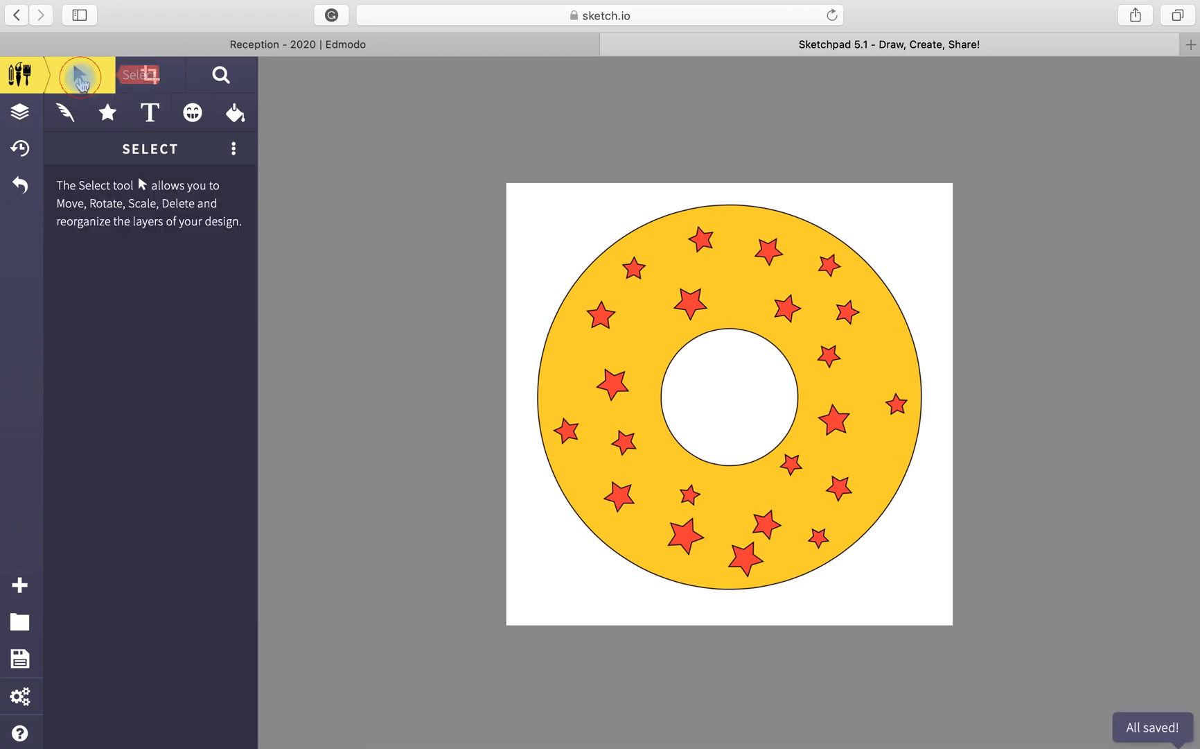
click(693, 303)
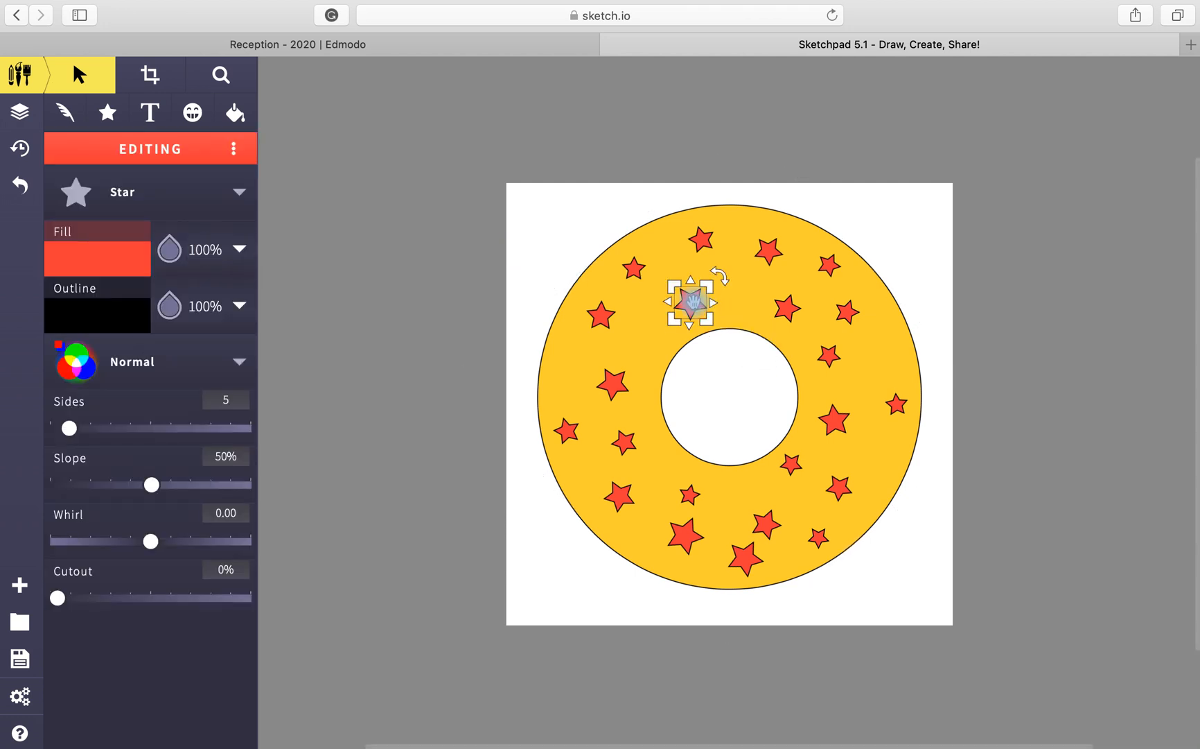
click(109, 274)
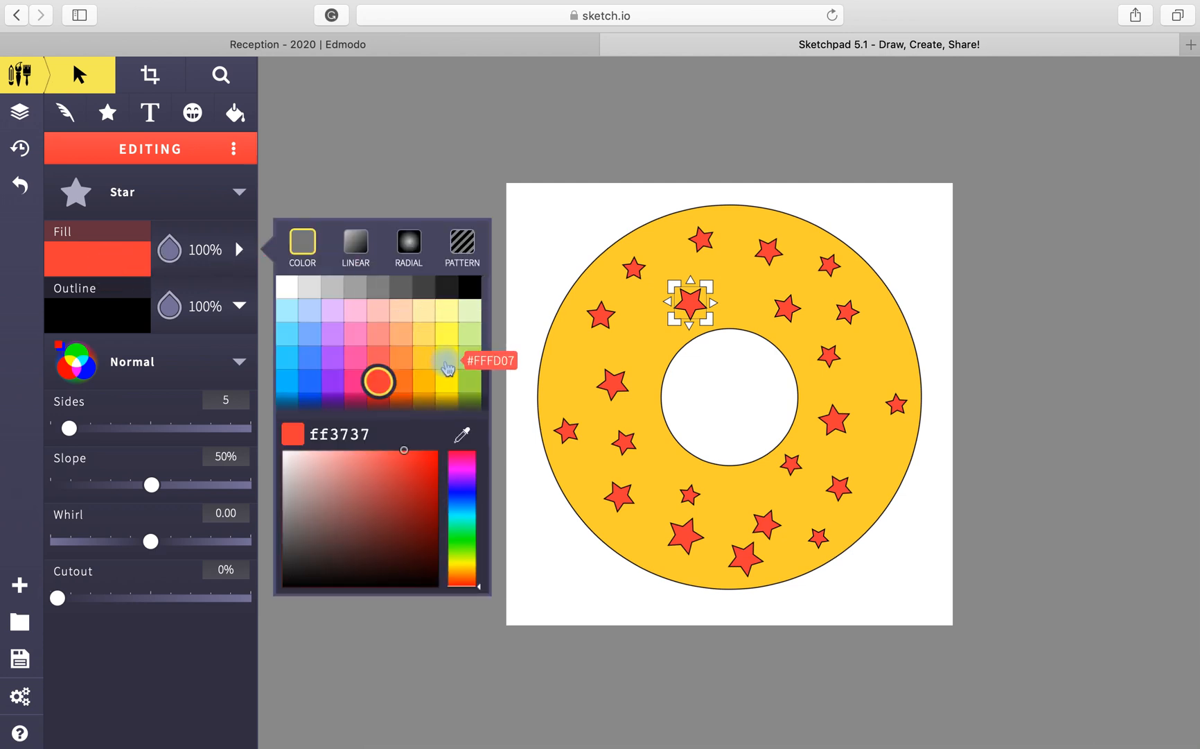
click(471, 383)
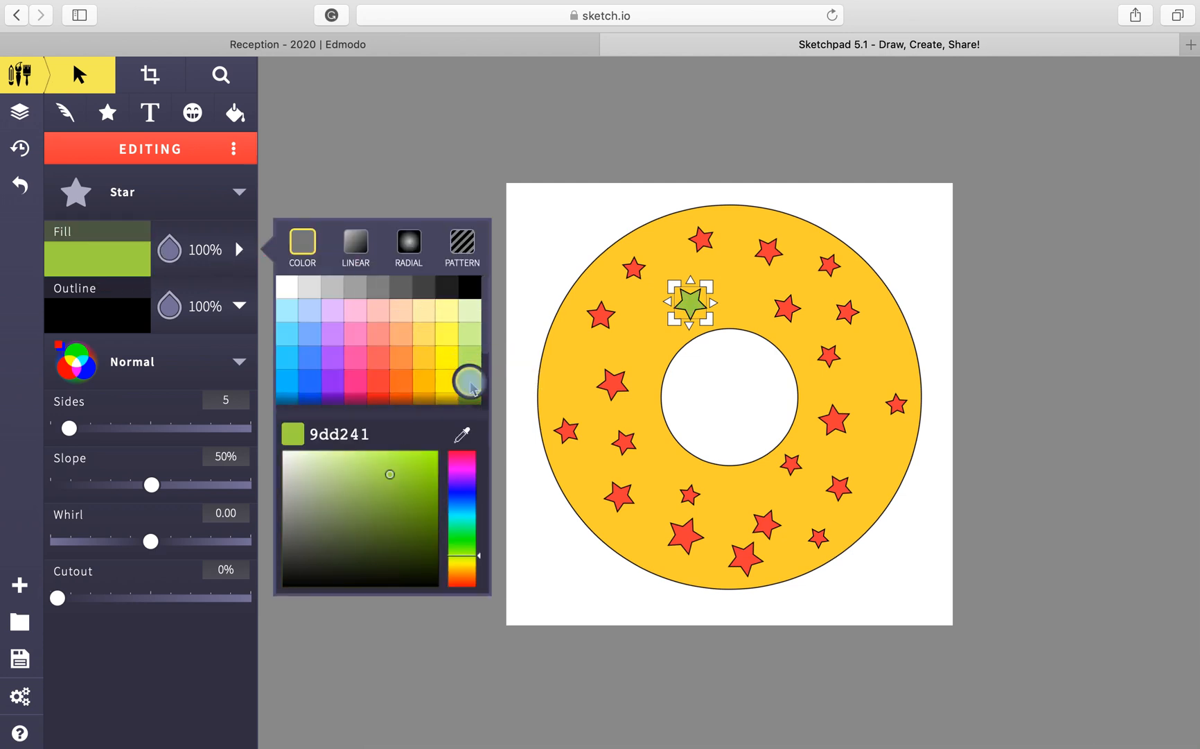
Step: Change the fill of the large star at the ring's lower left to purple 9123f3
click(685, 534)
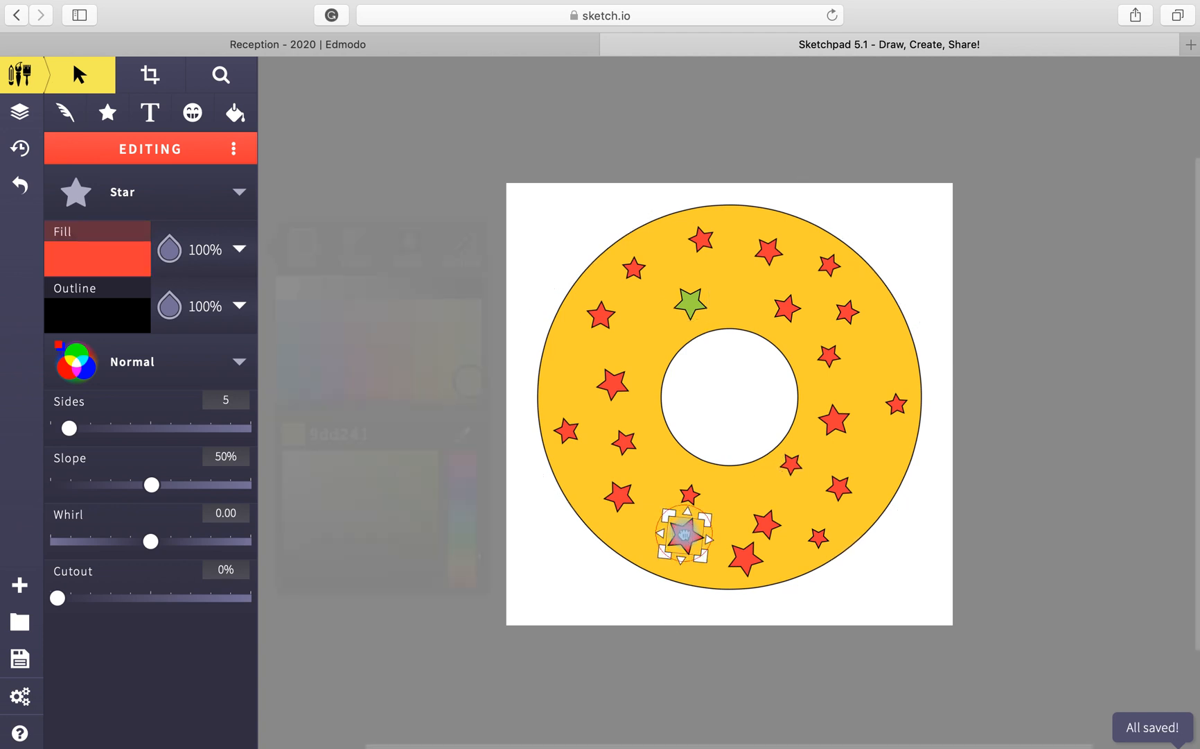
click(128, 272)
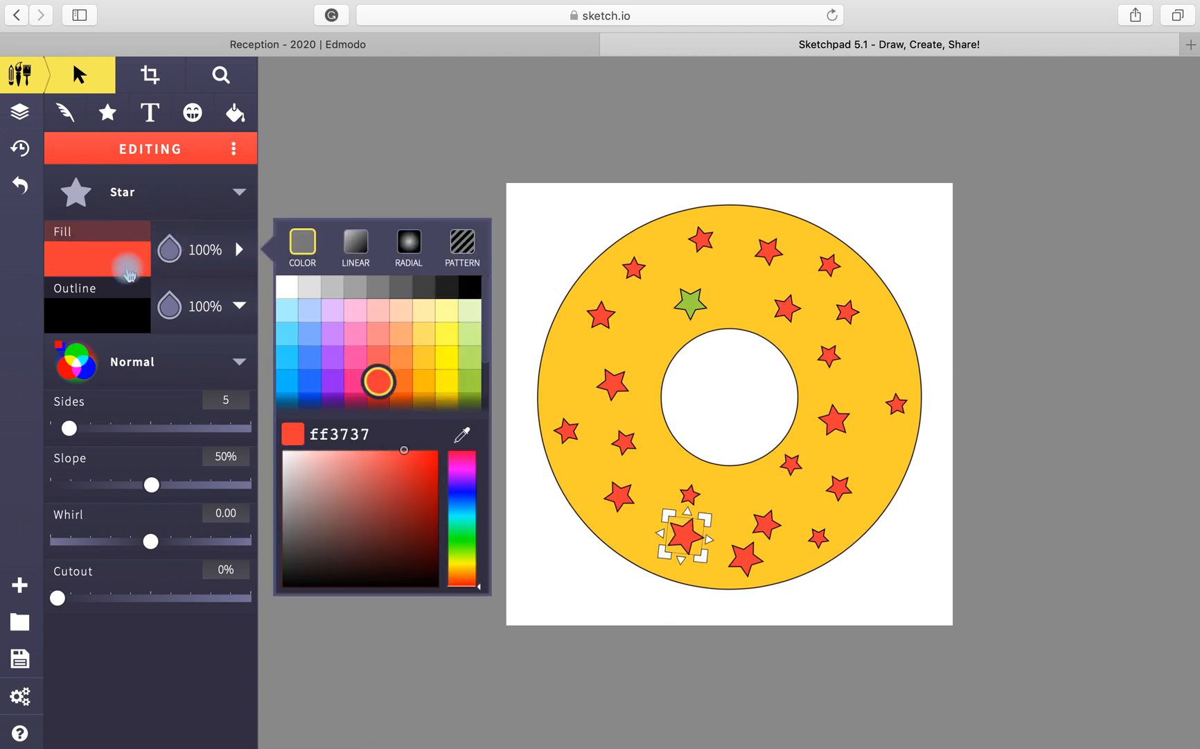
click(338, 386)
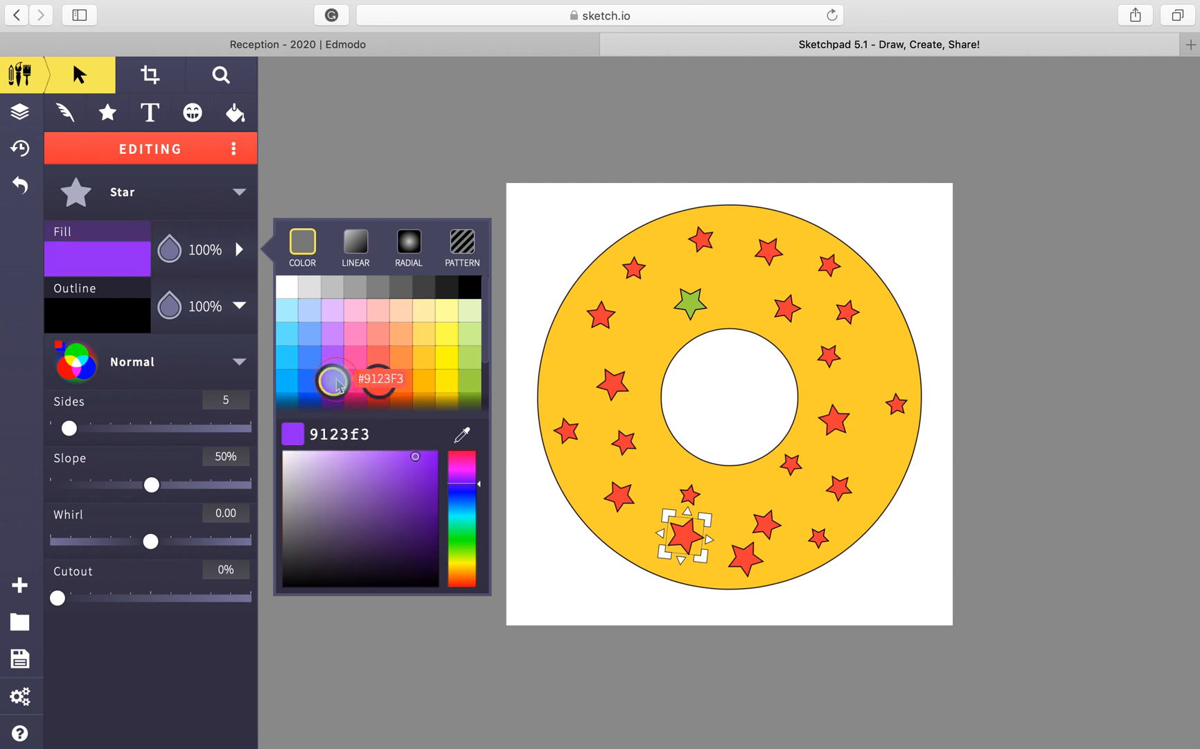
Step: Change the fill of the large star just right of the ring's hole to blue 2469ff
click(838, 427)
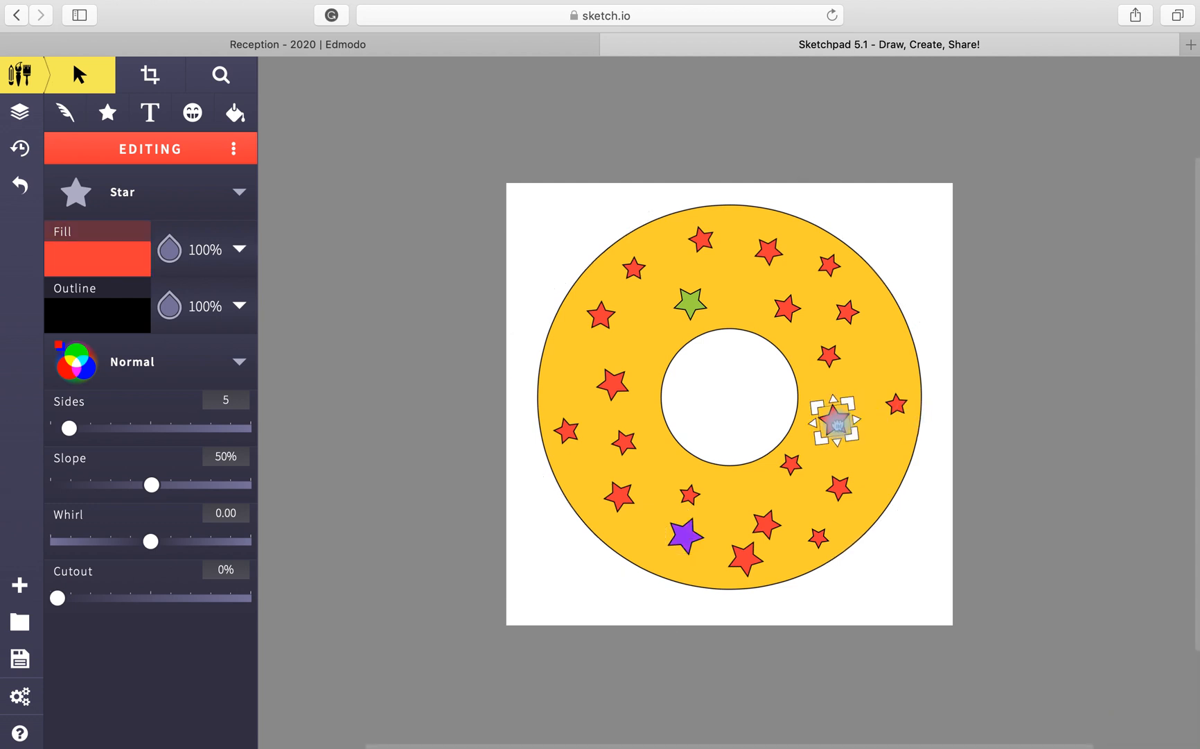
click(122, 271)
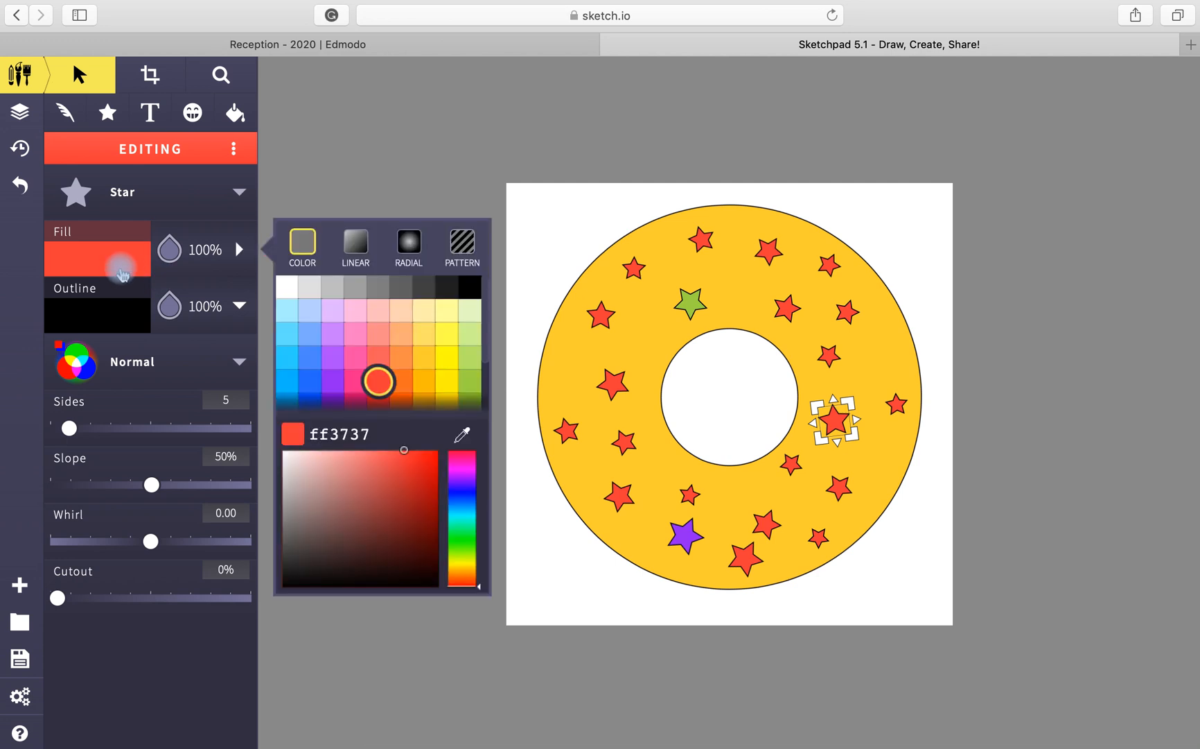
click(306, 383)
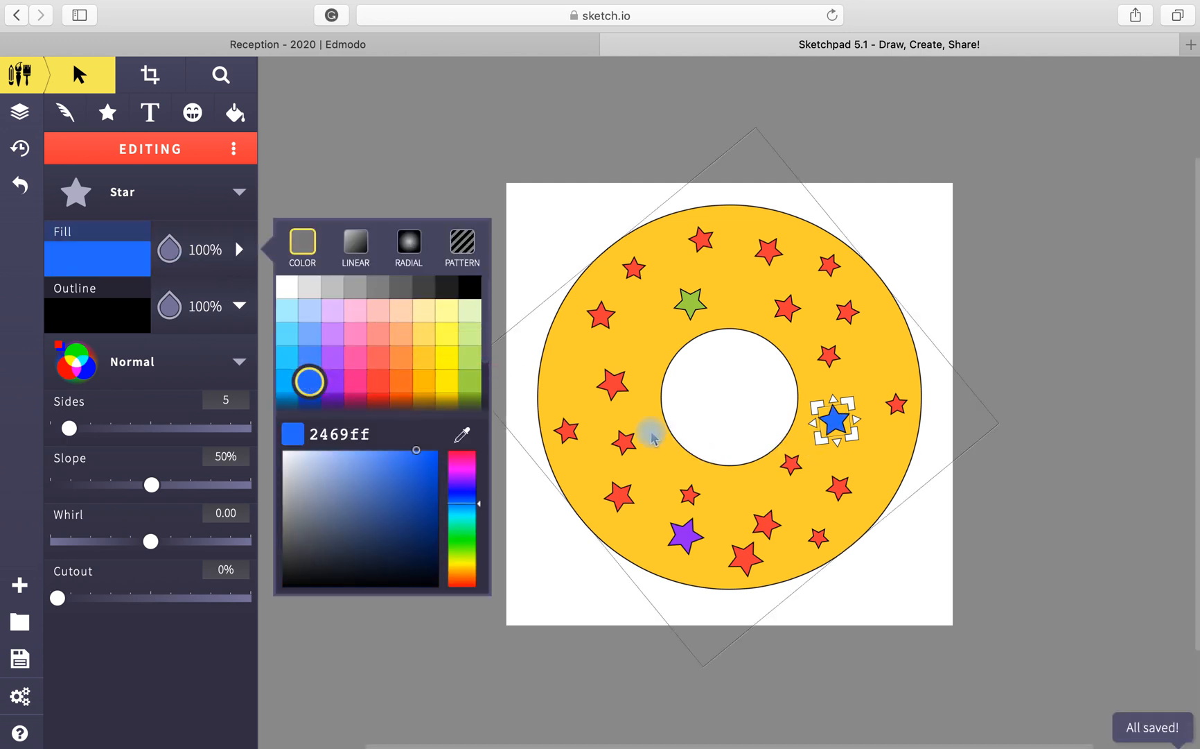
Step: Change the fill of the large star just left of the ring's hole to pale greyish pink c7afb9 after trying b10053
click(613, 393)
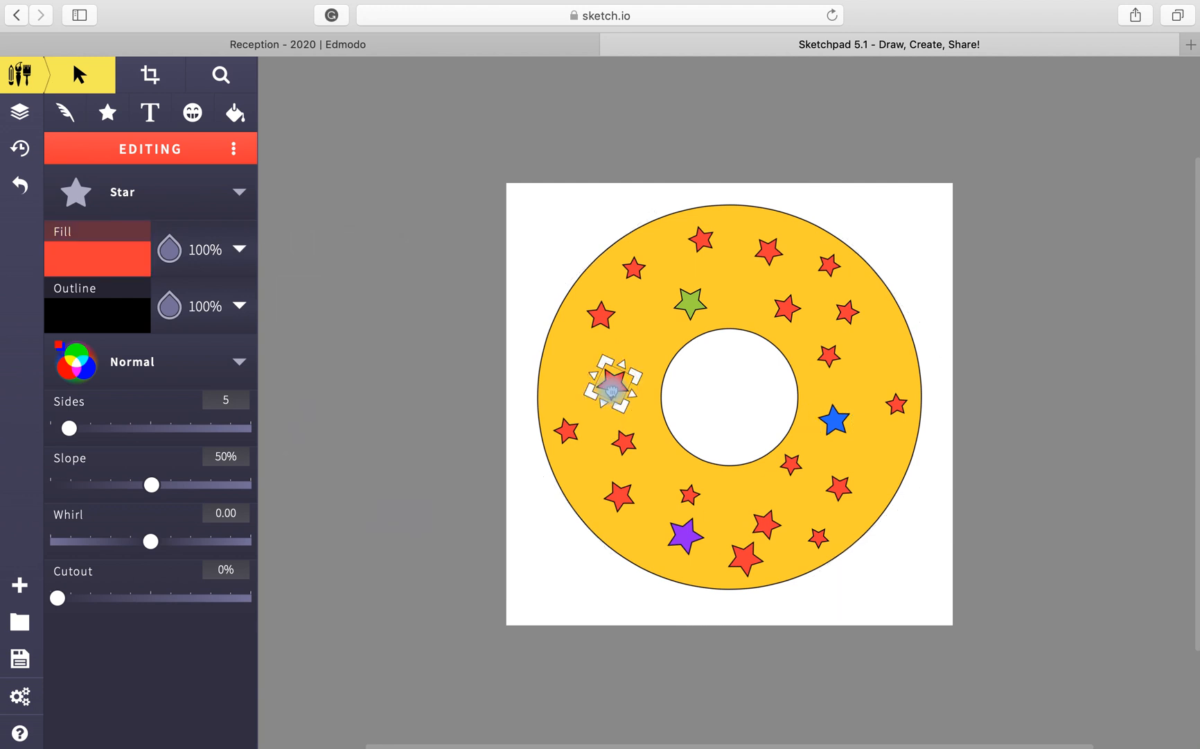
click(90, 251)
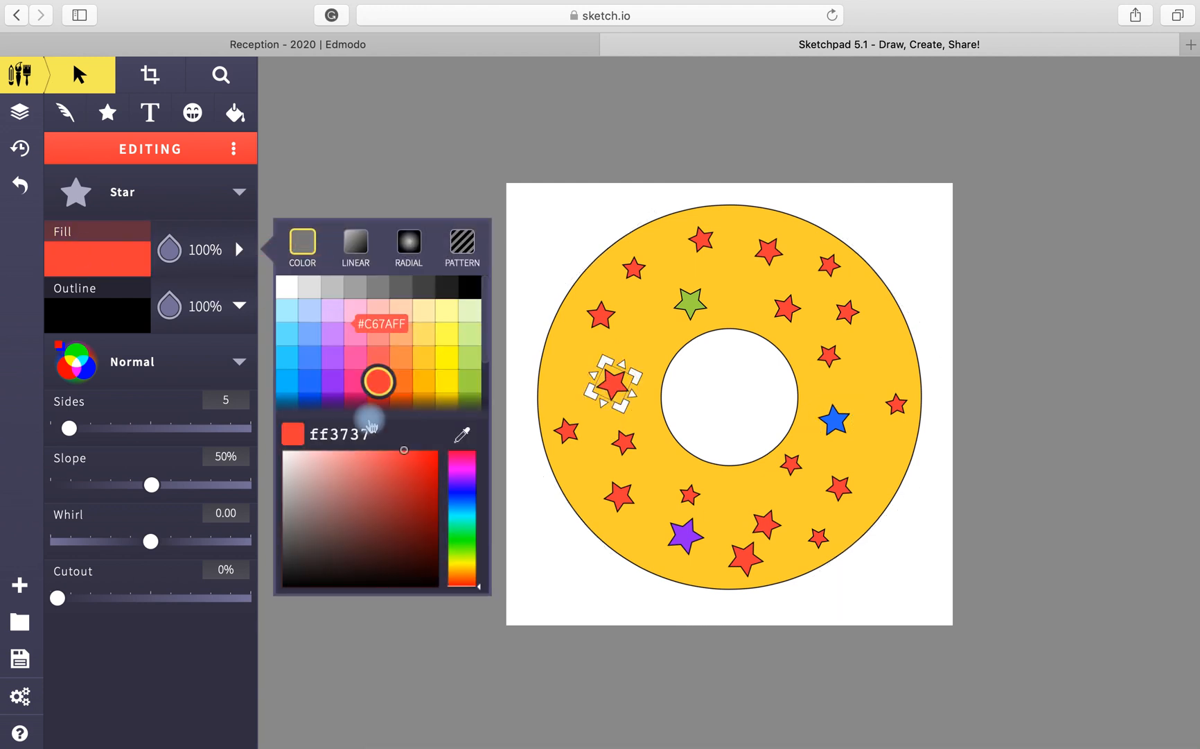
scroll(449, 378, down, 3)
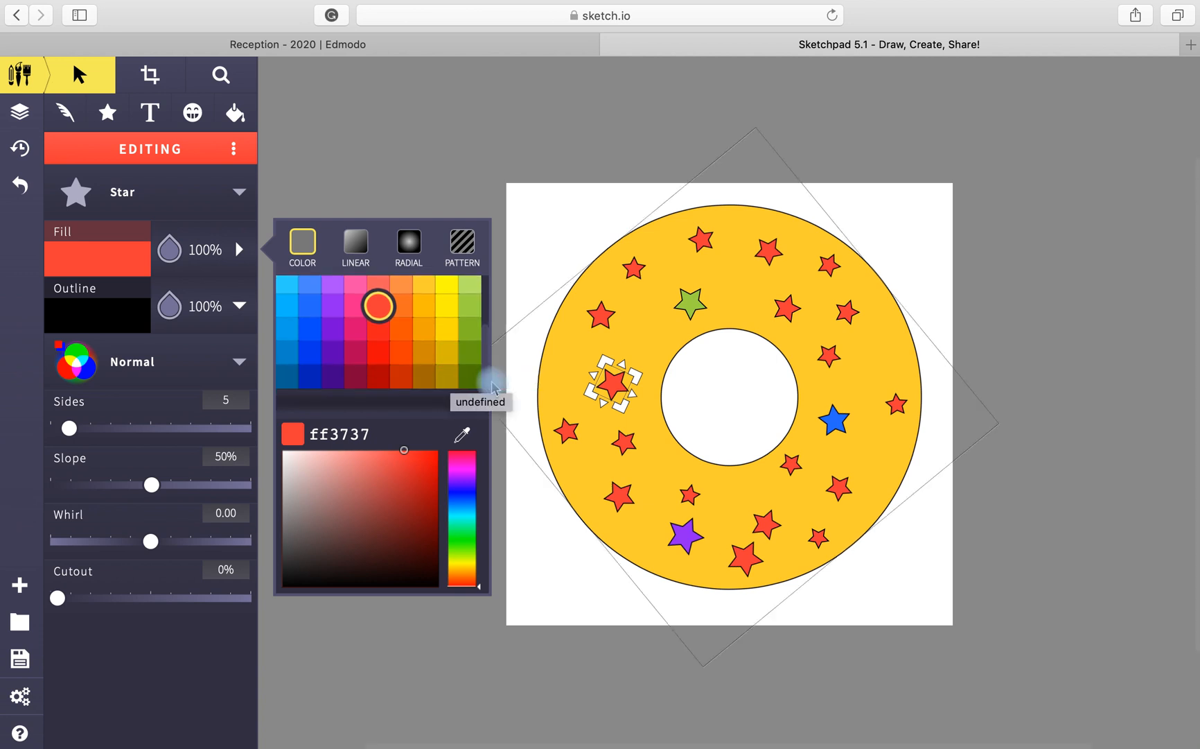
click(356, 354)
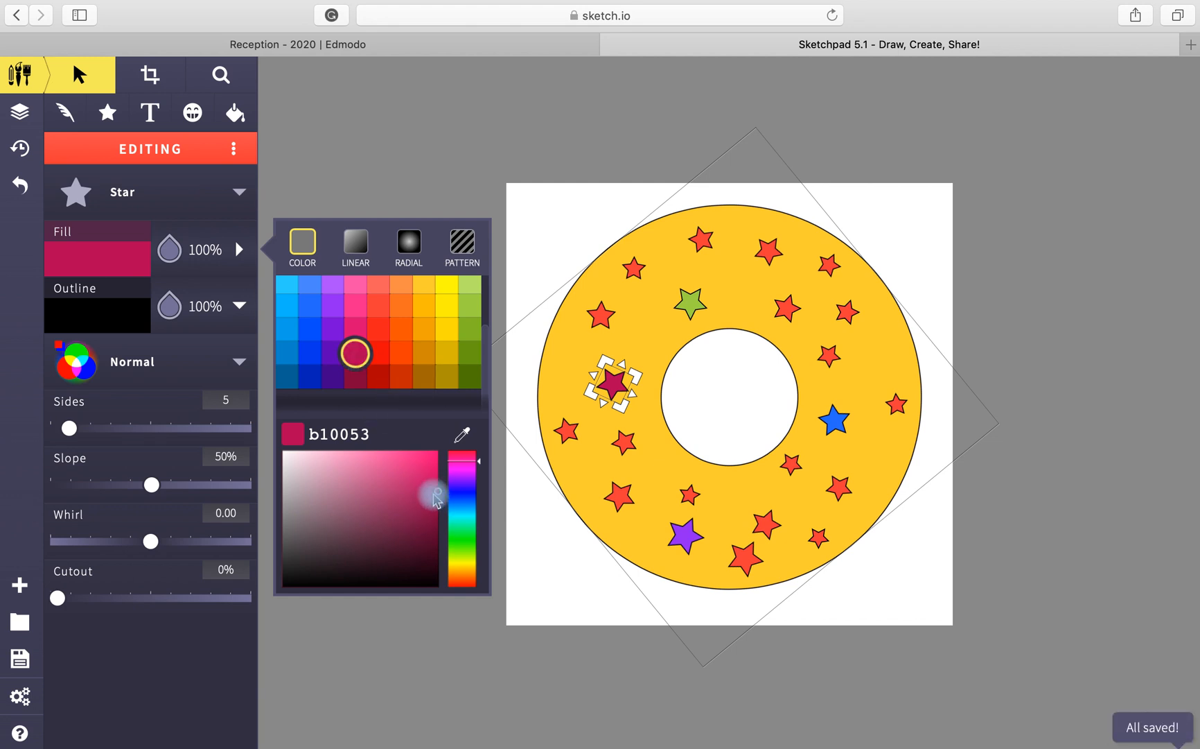
mouse_move(431, 493)
mouse_down()
mouse_move(374, 505)
mouse_move(335, 477)
mouse_move(296, 481)
mouse_up()
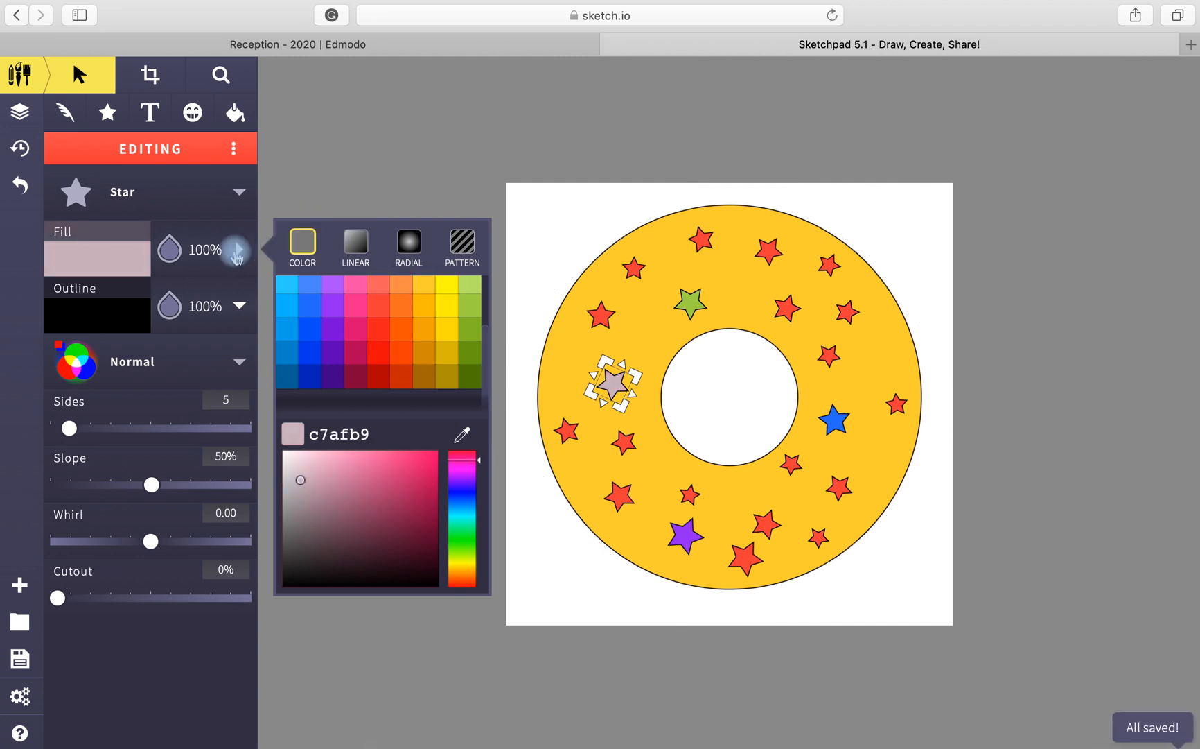
Step: Deselect the pale pink star and set the shape tool to draw circles
click(237, 248)
click(357, 180)
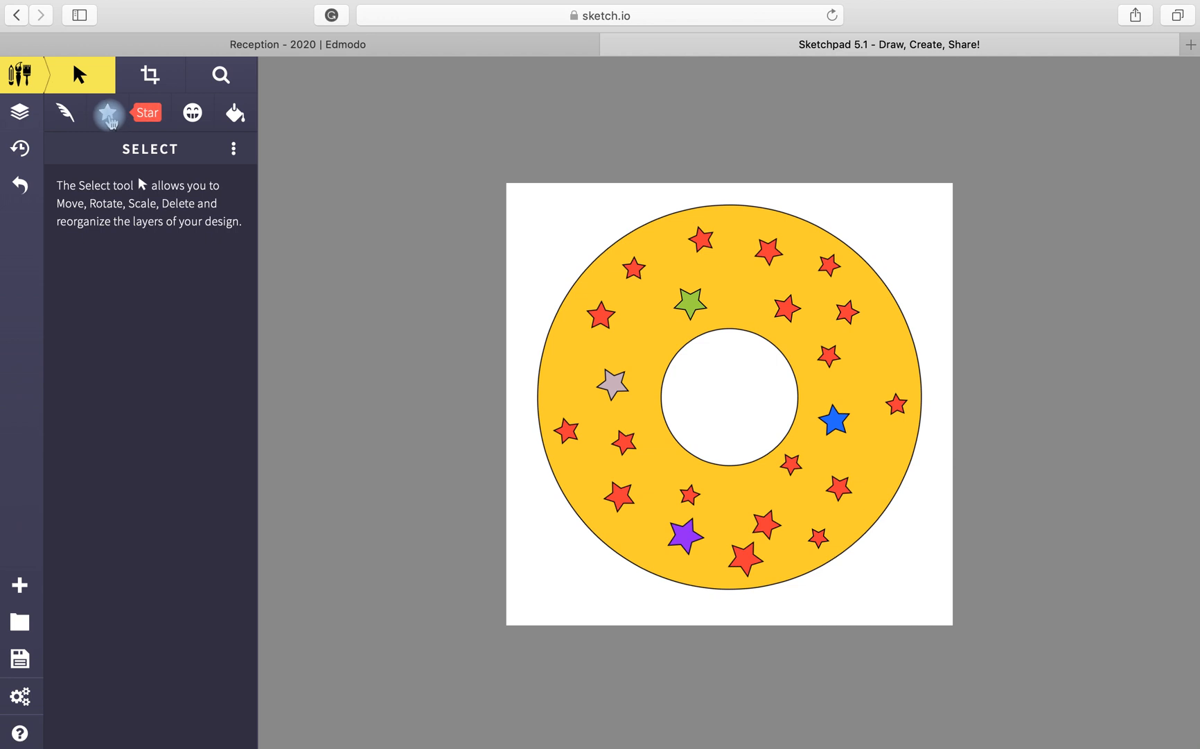
click(109, 118)
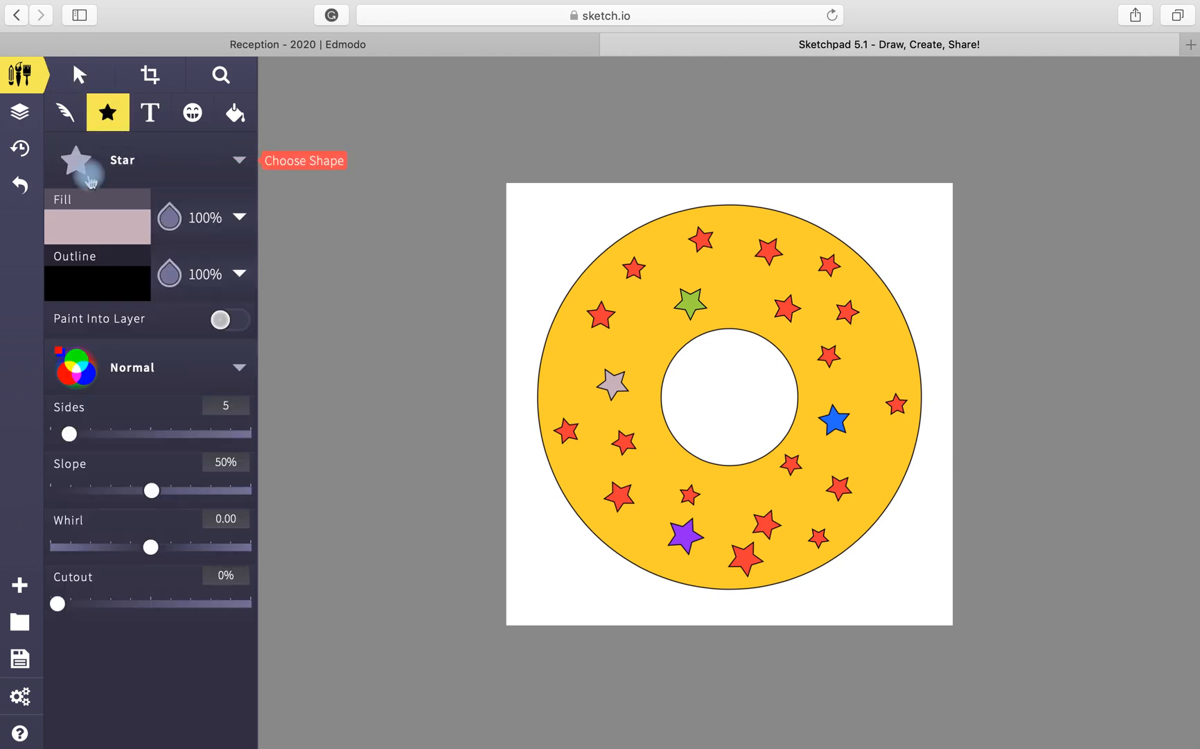
click(240, 161)
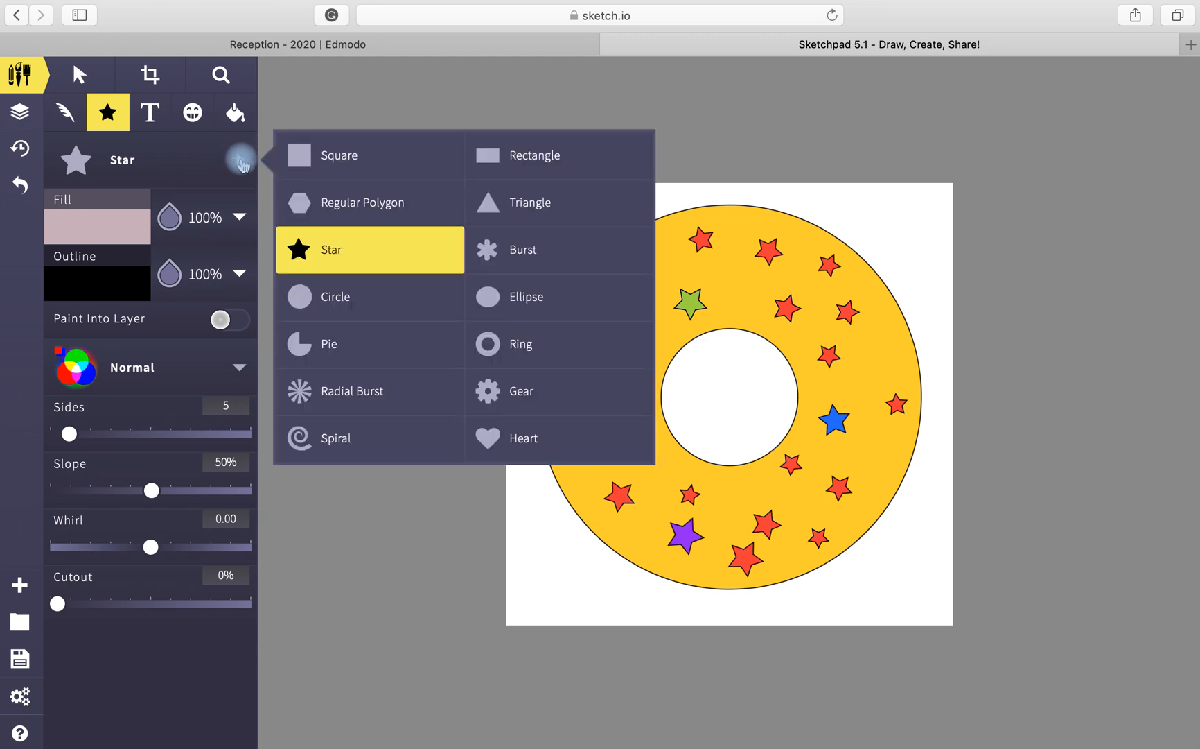
click(365, 300)
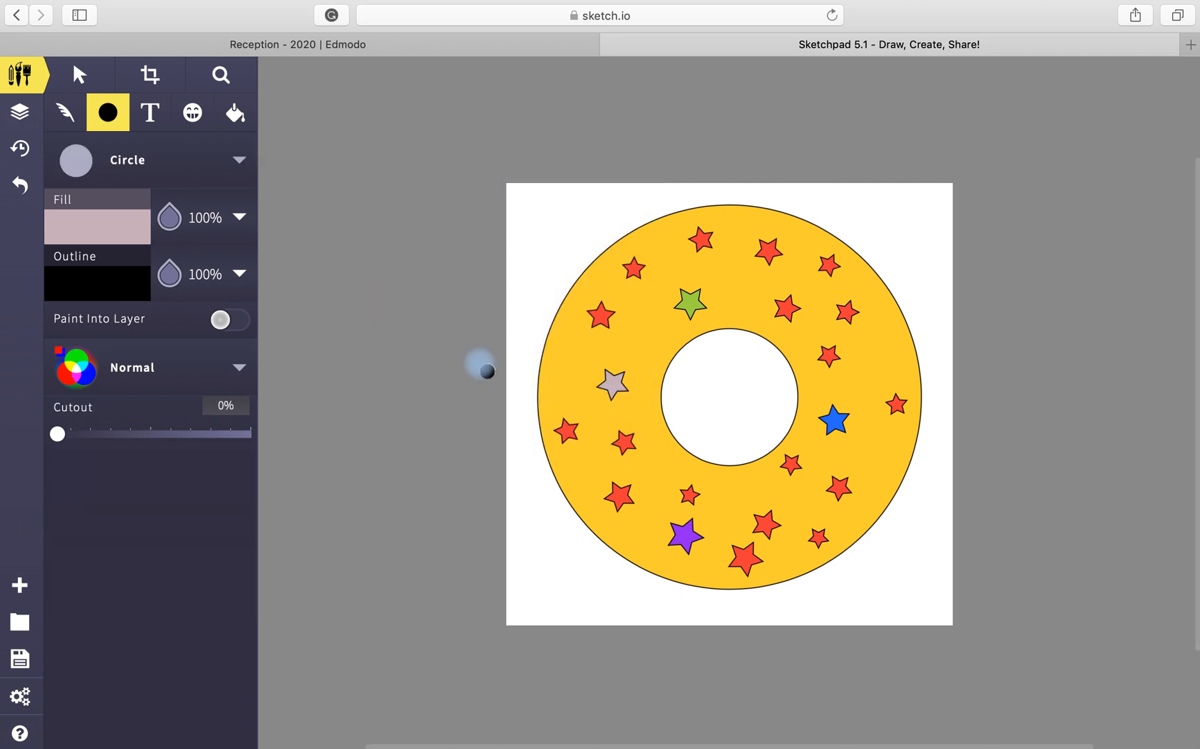
Step: Set the circle fill to dark brown 564024
click(91, 235)
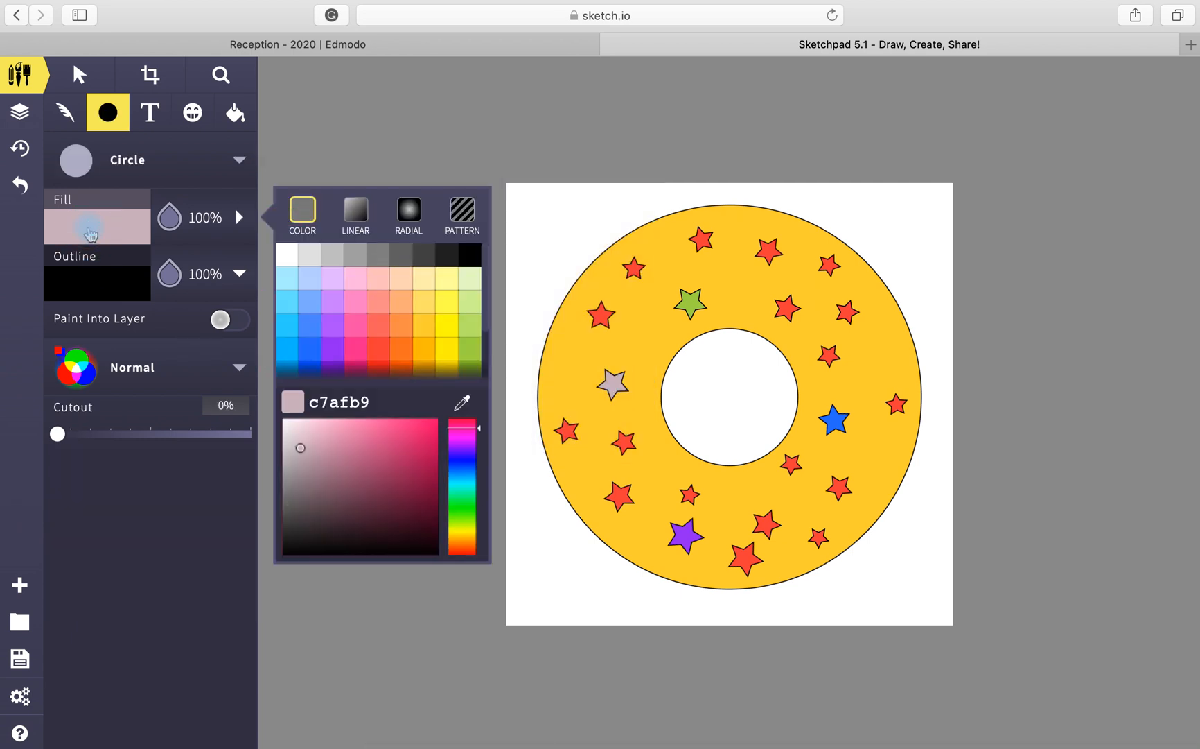
scroll(451, 303, down, 3)
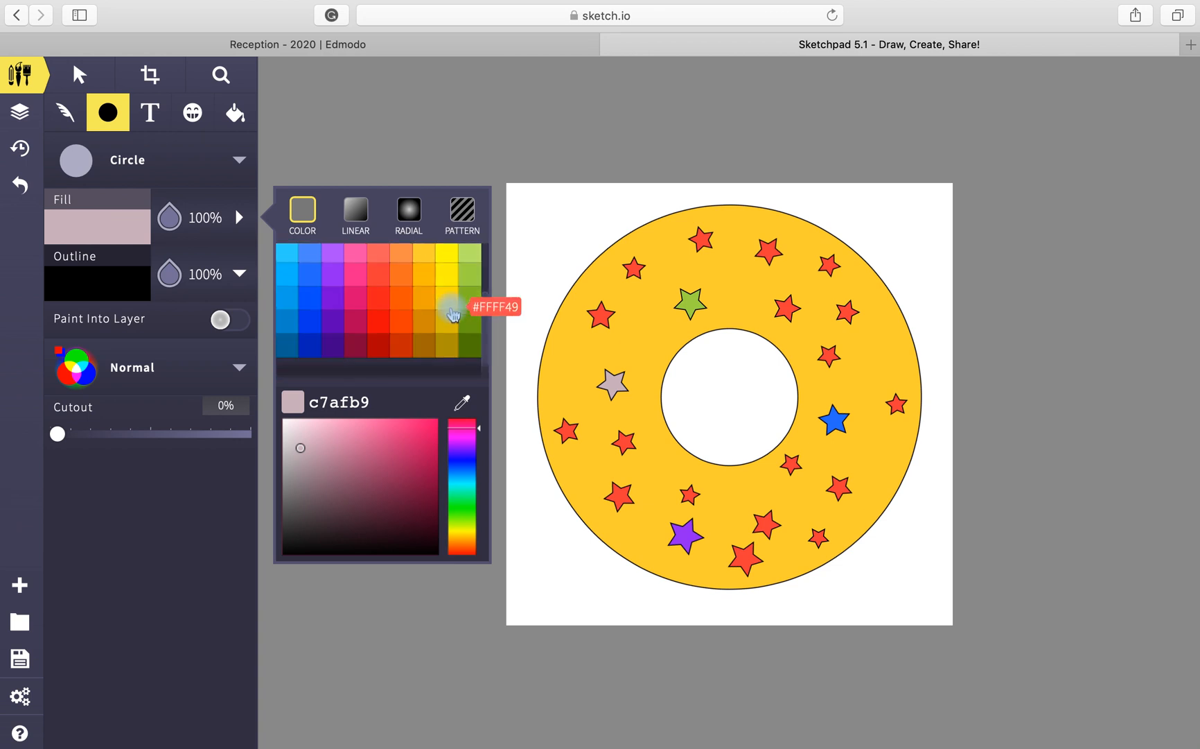
click(428, 343)
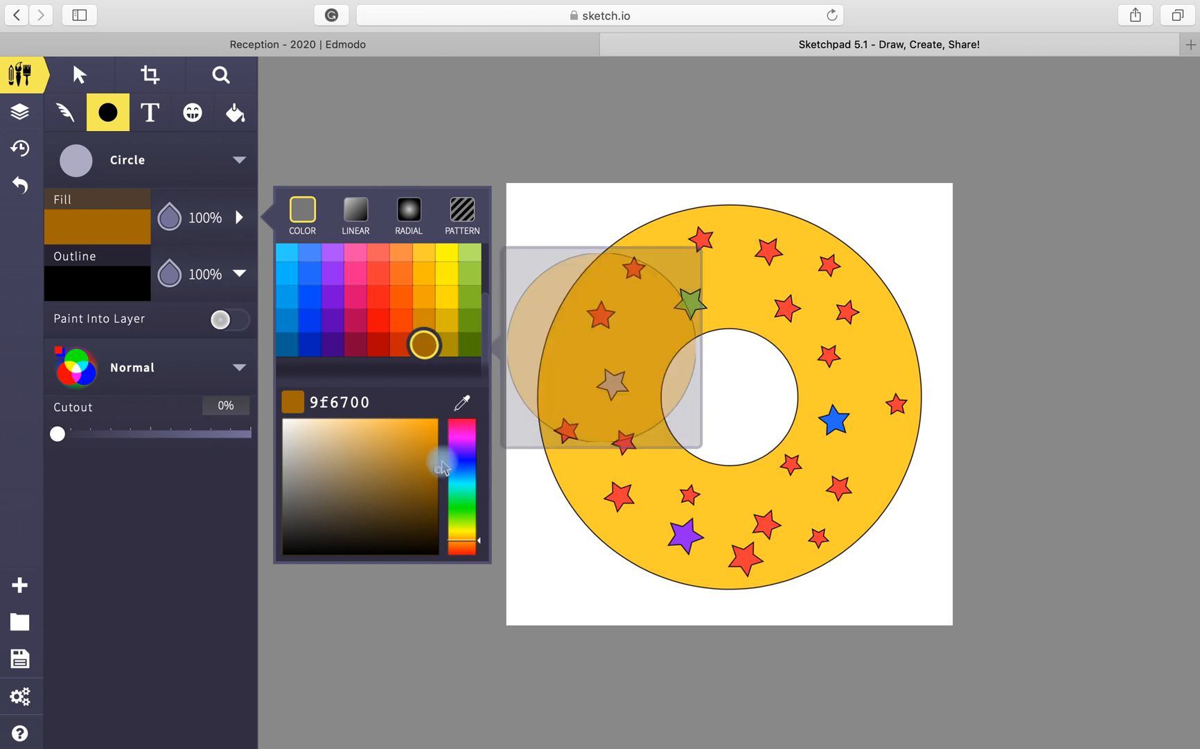
click(409, 470)
drag(408, 470, 373, 508)
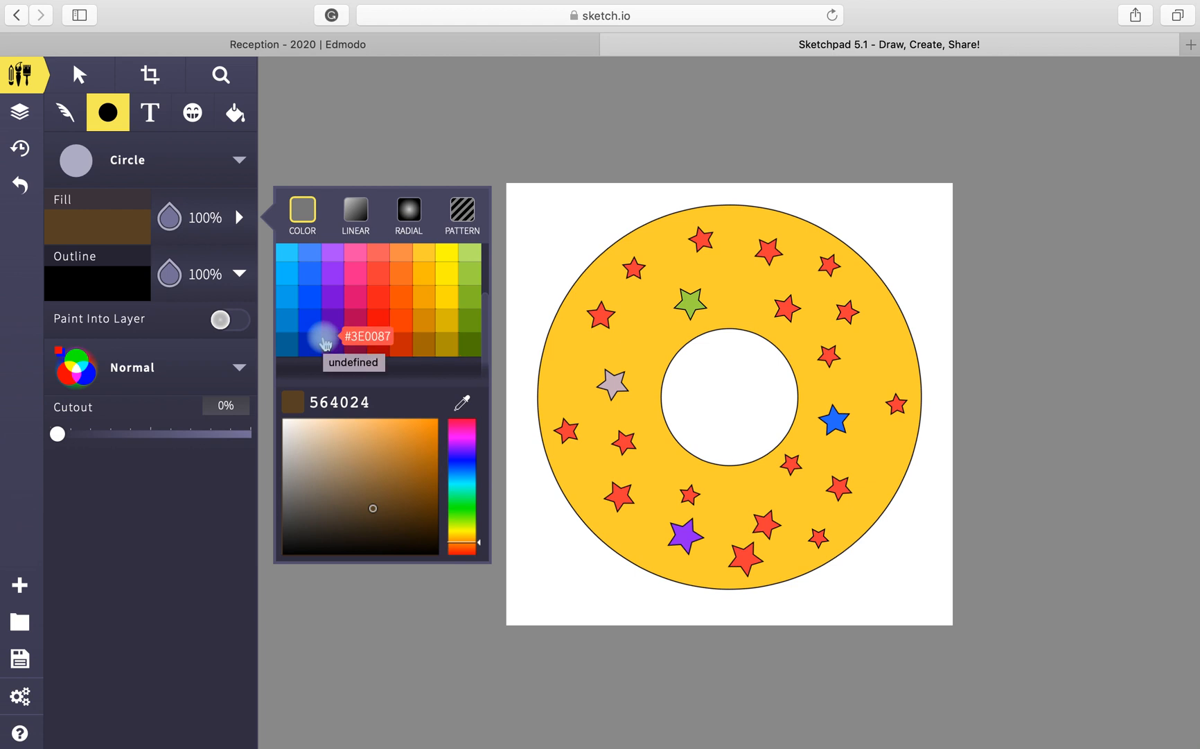
click(239, 219)
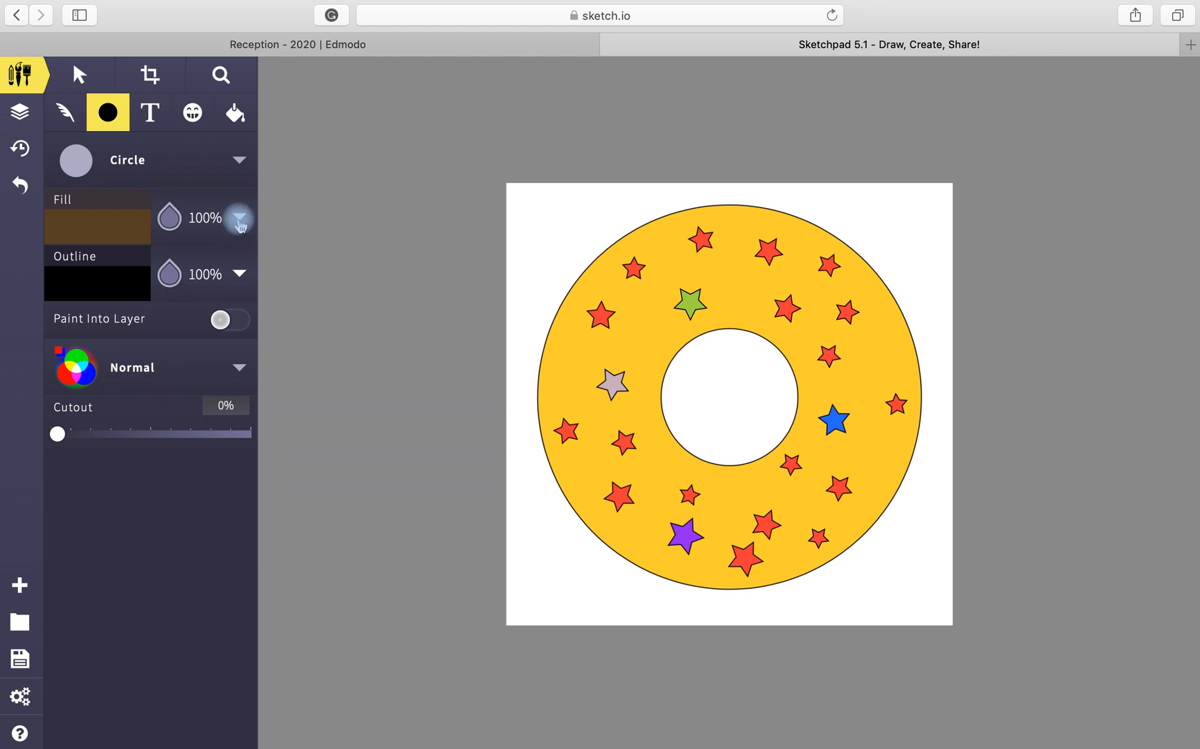
Step: Scatter about a dozen small dark brown circles of varying sizes around the ring, in the gaps between the stars
drag(643, 338, 642, 336)
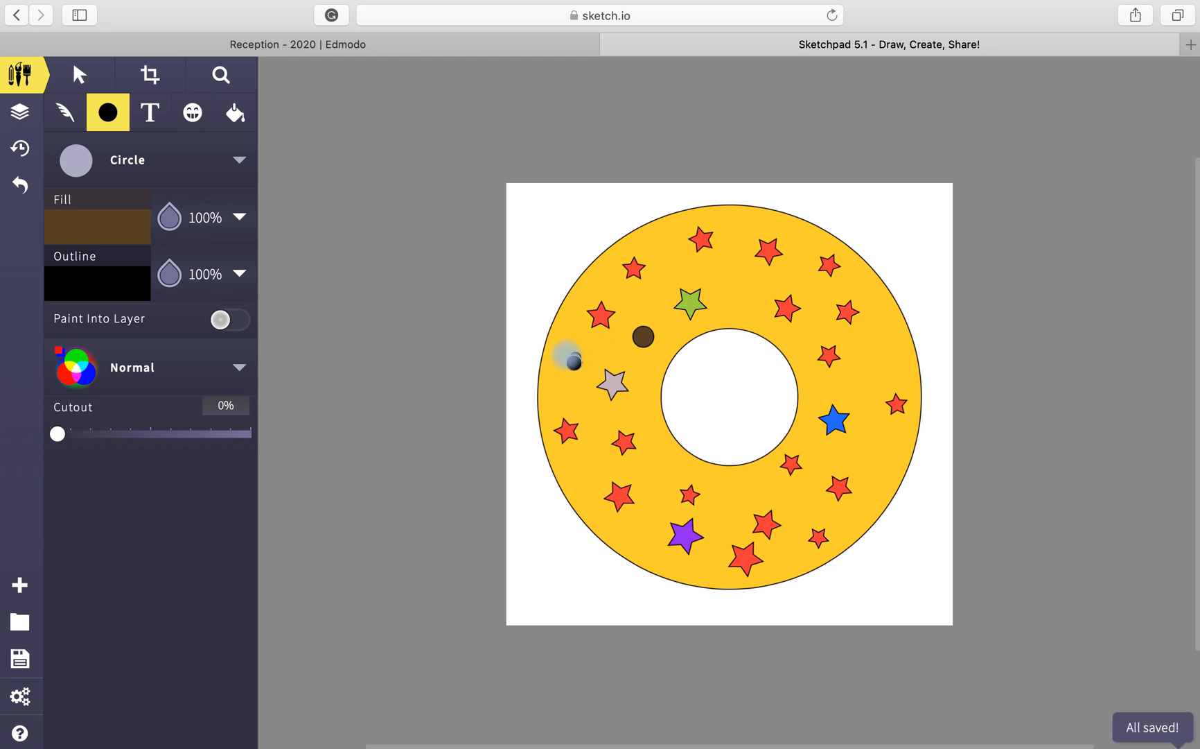
click(574, 358)
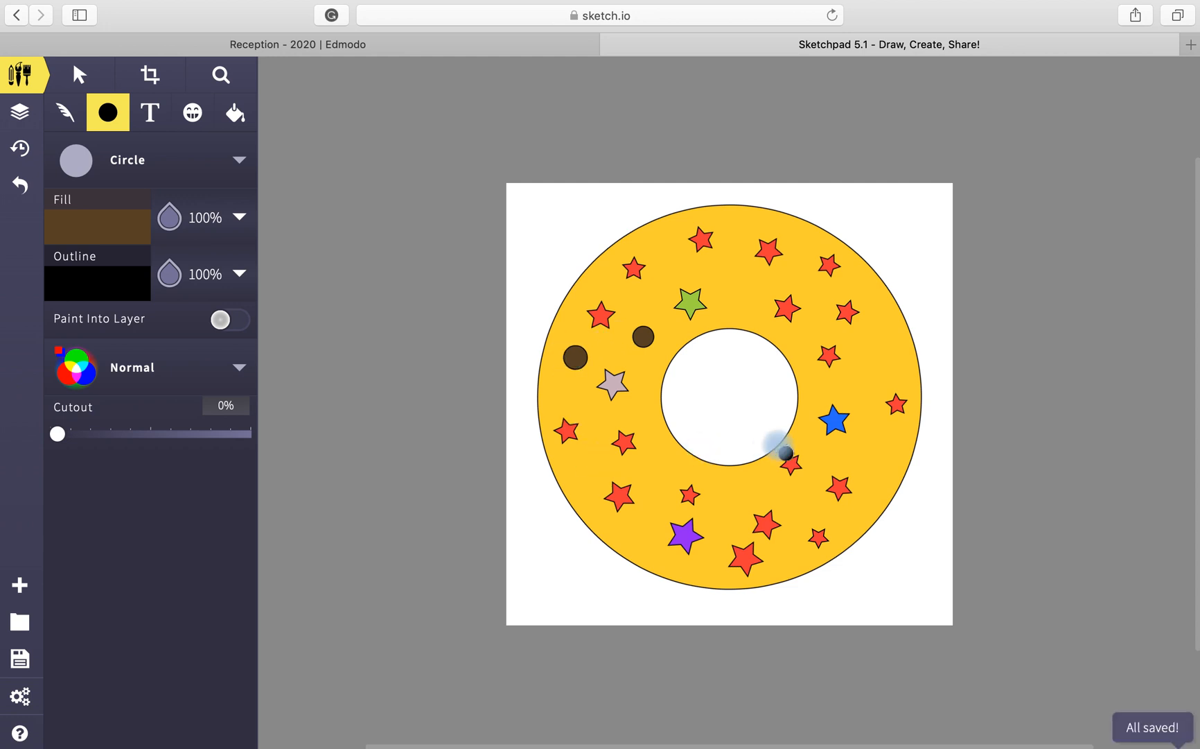
click(881, 362)
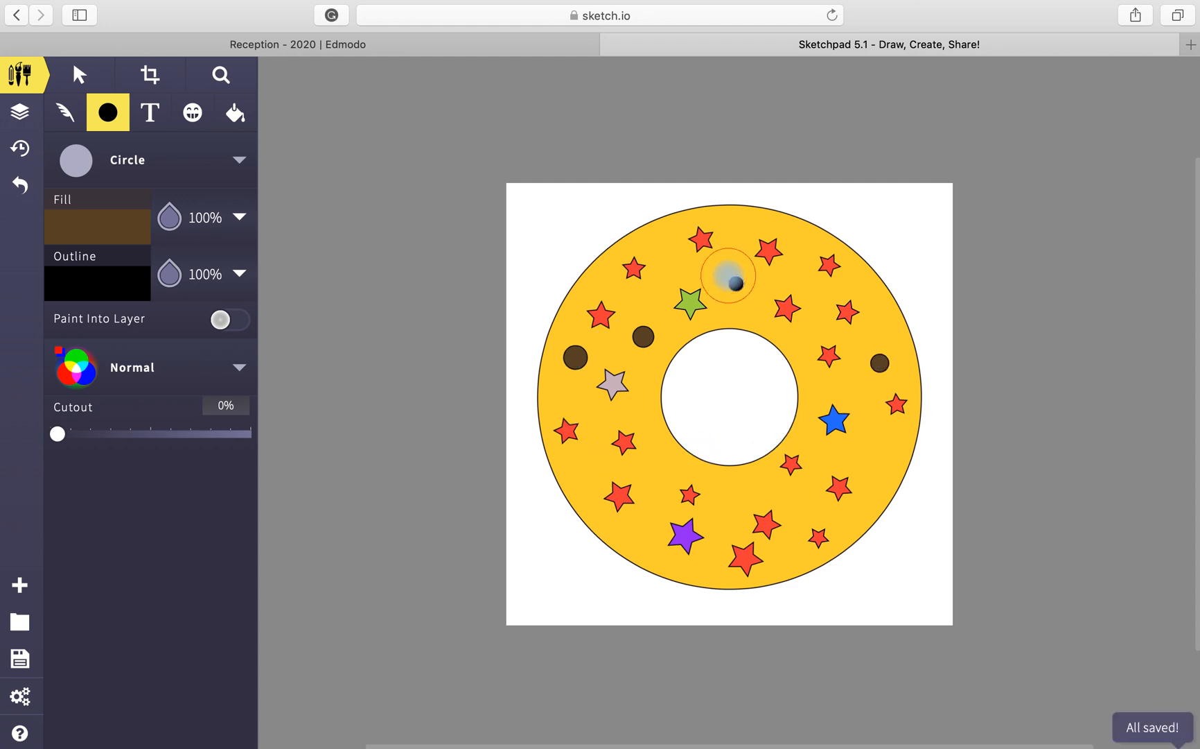
click(728, 274)
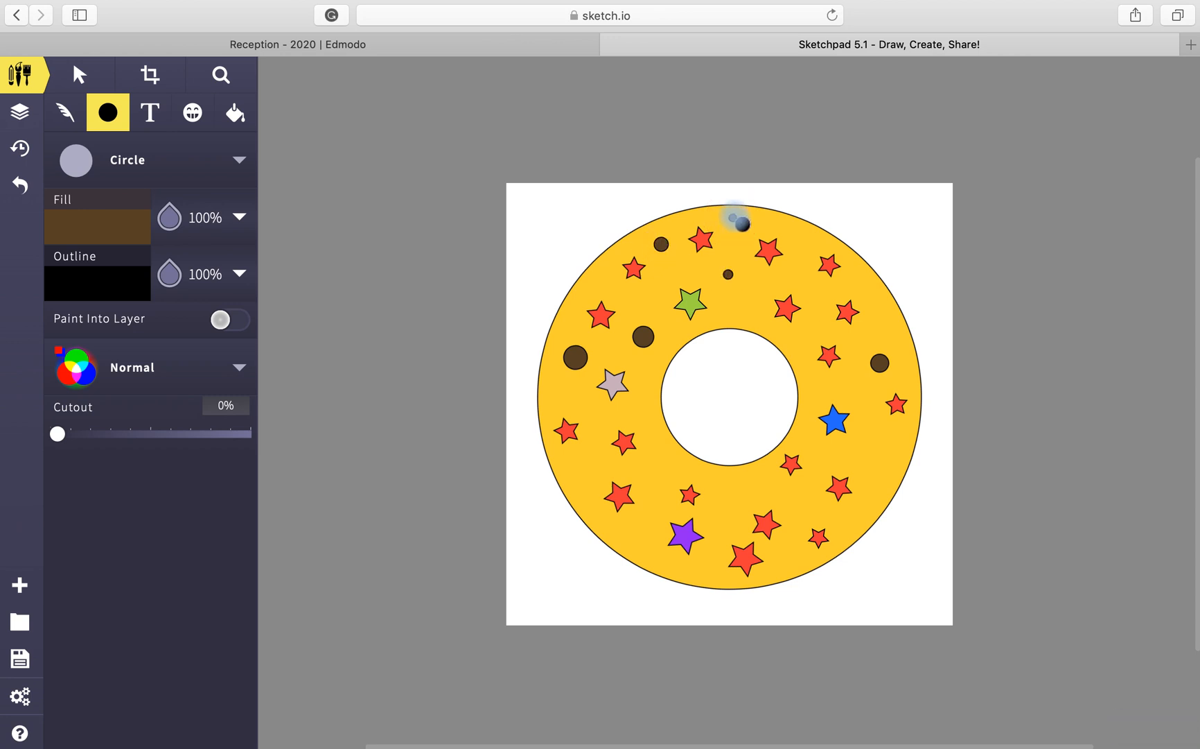
click(732, 217)
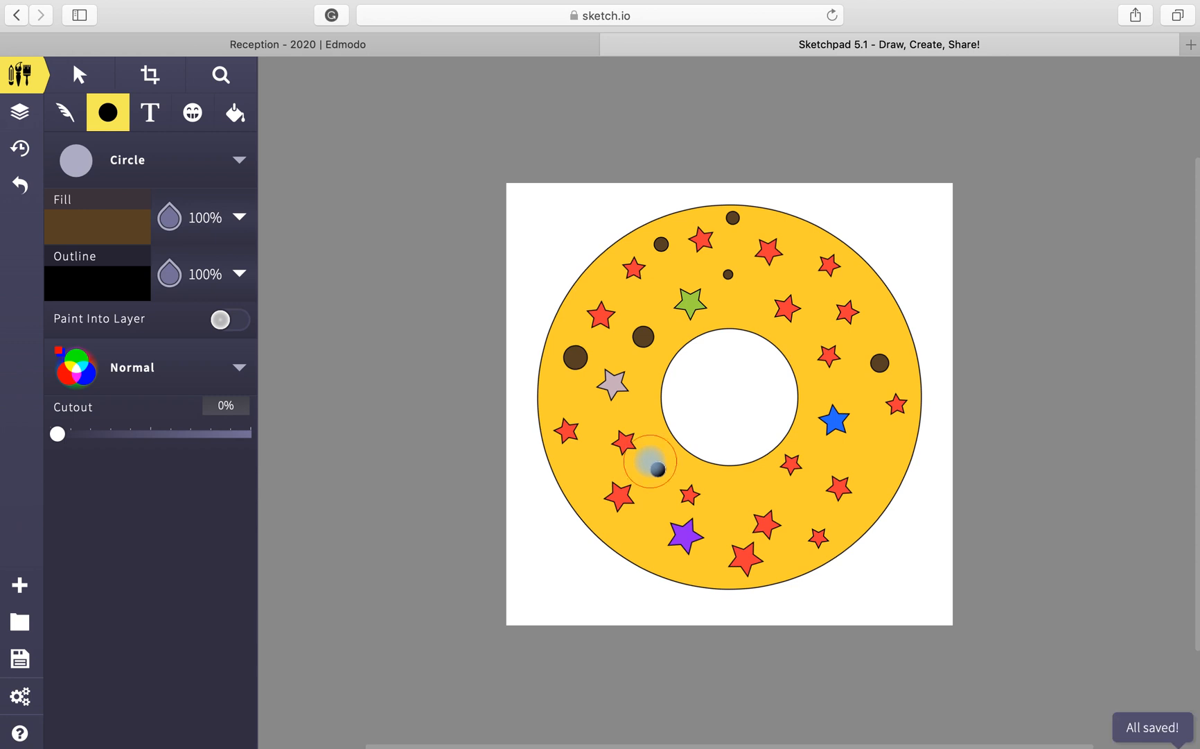
click(586, 467)
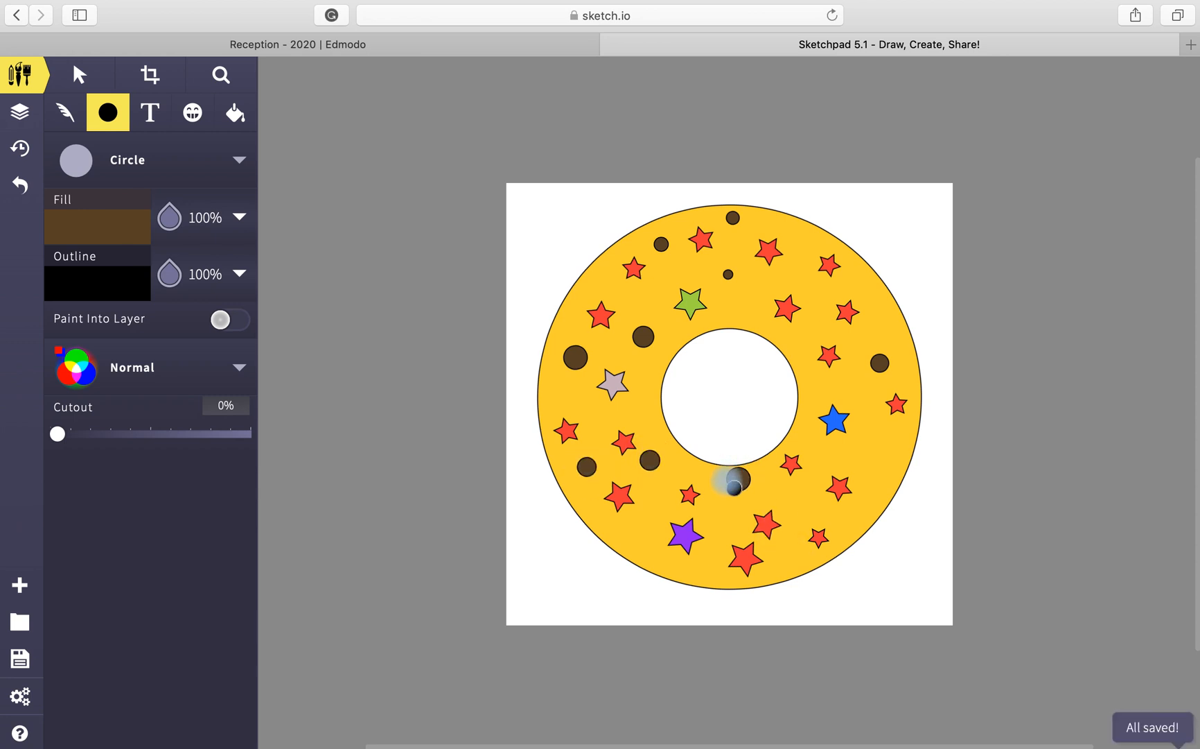
click(868, 459)
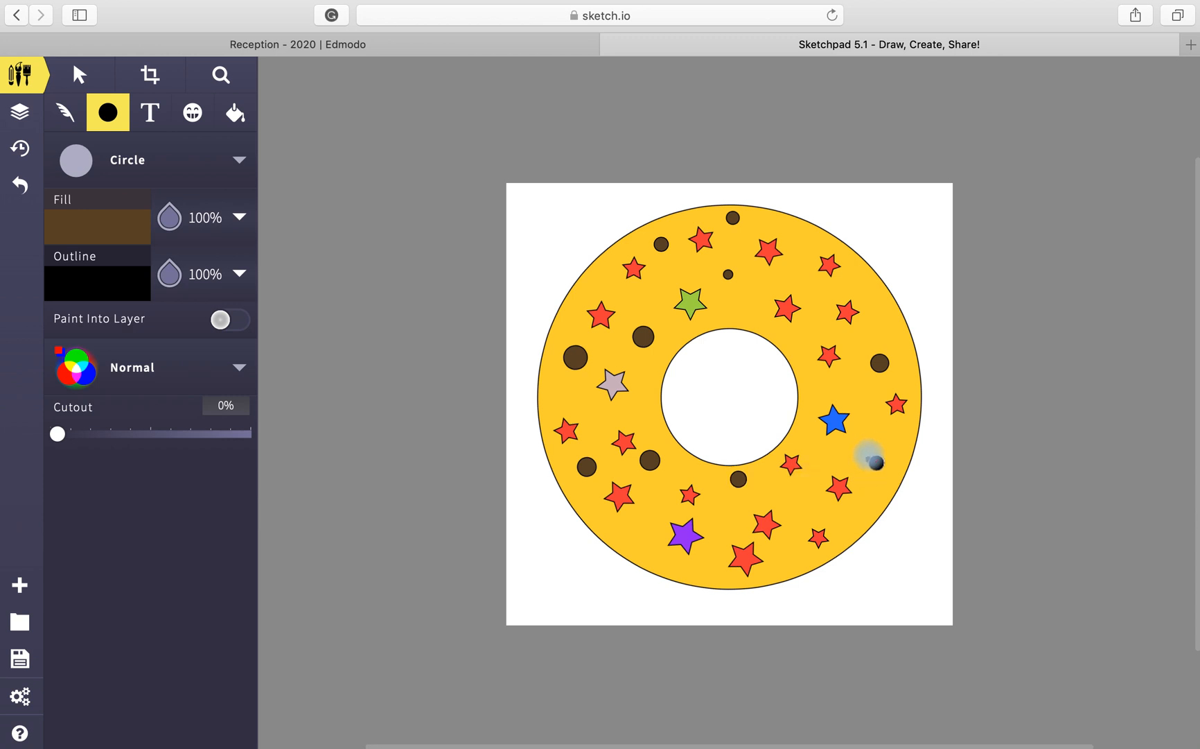
click(639, 538)
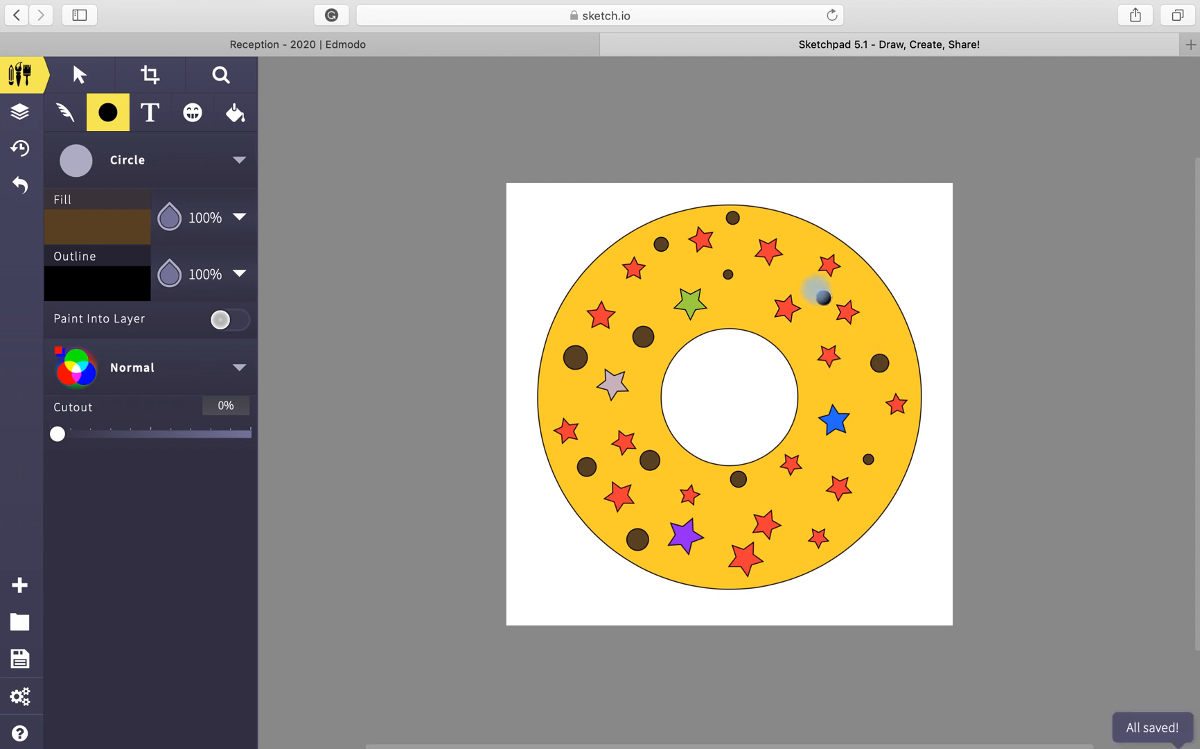
click(817, 288)
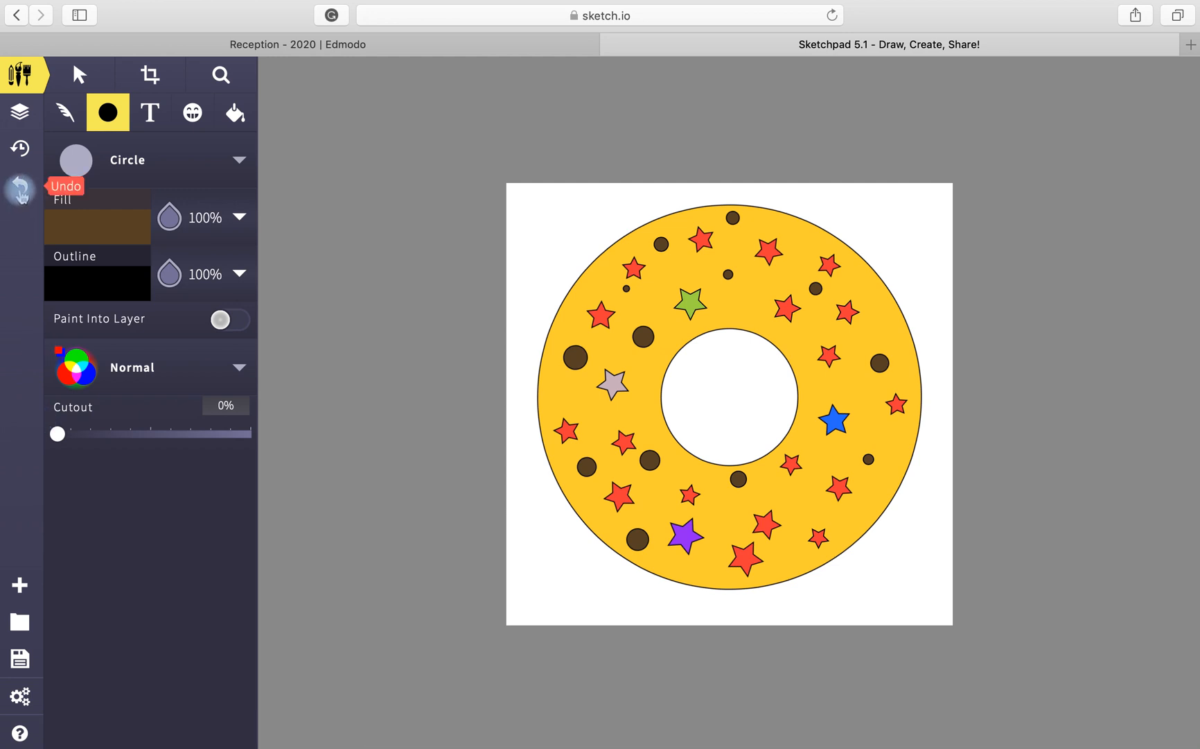
Step: Undo the last two circles and draw small brown ones below the ring's upper-left star, below the pale pink star and beside the hole's right edge
click(21, 189)
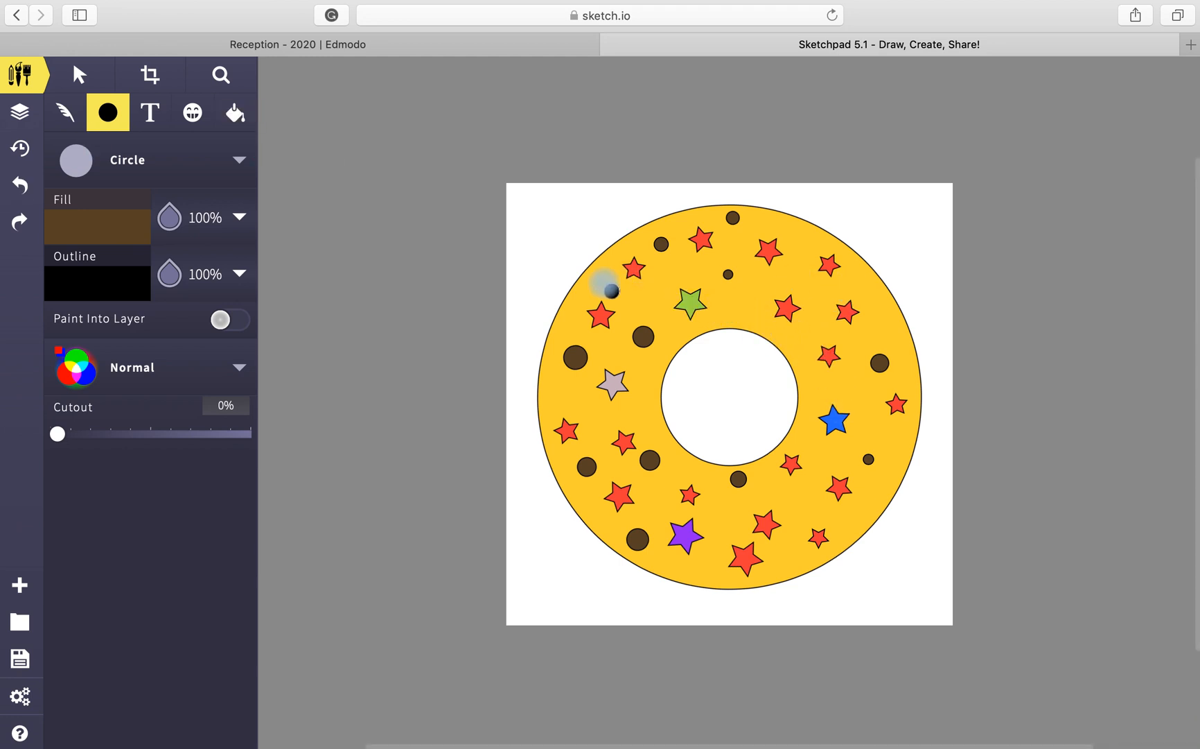
click(641, 286)
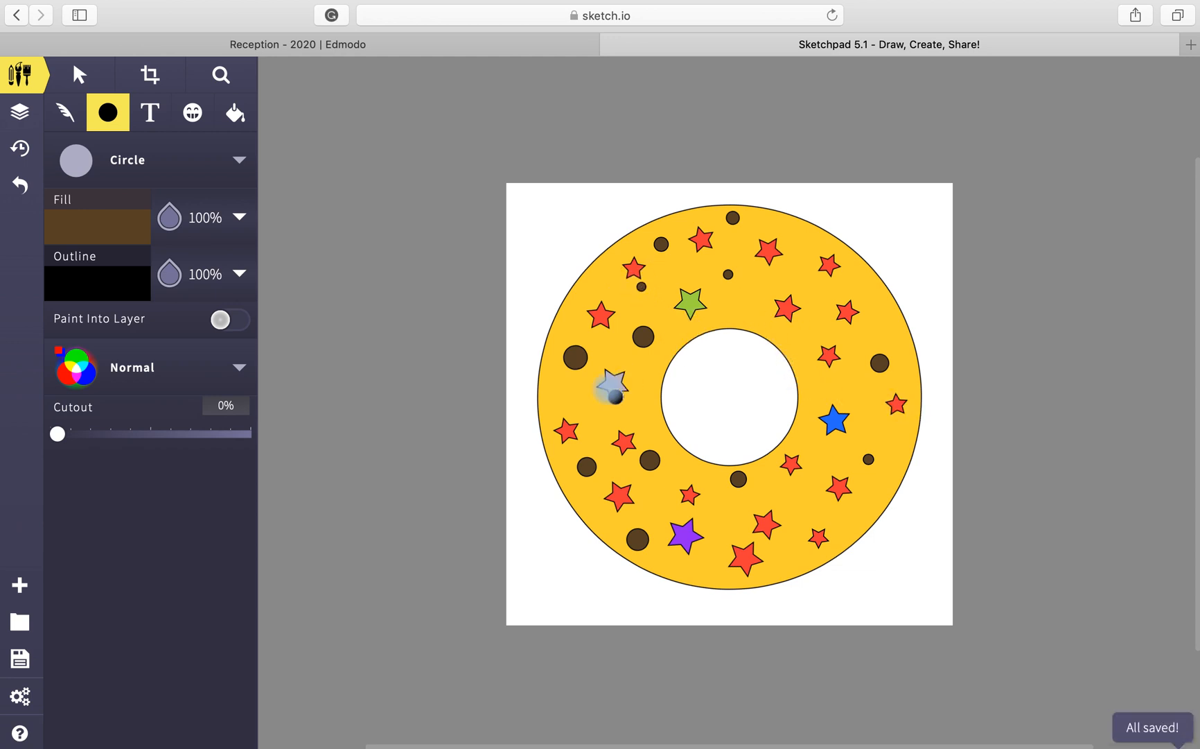
click(598, 412)
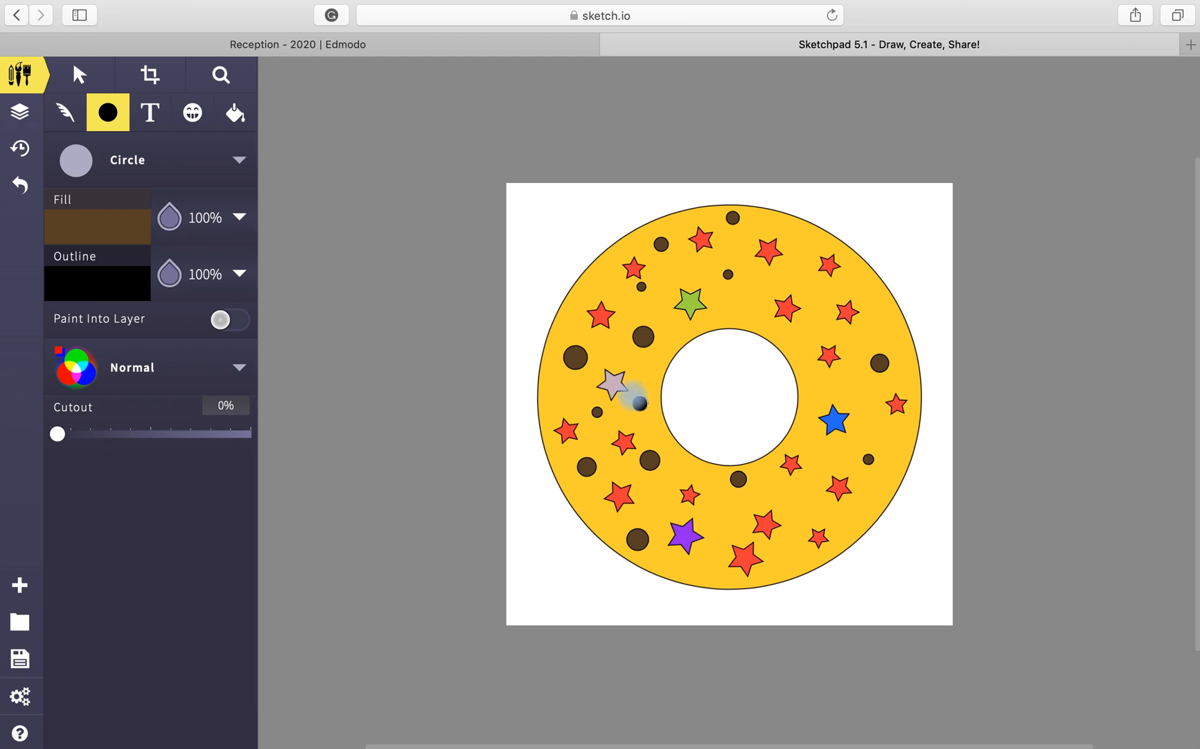
click(806, 372)
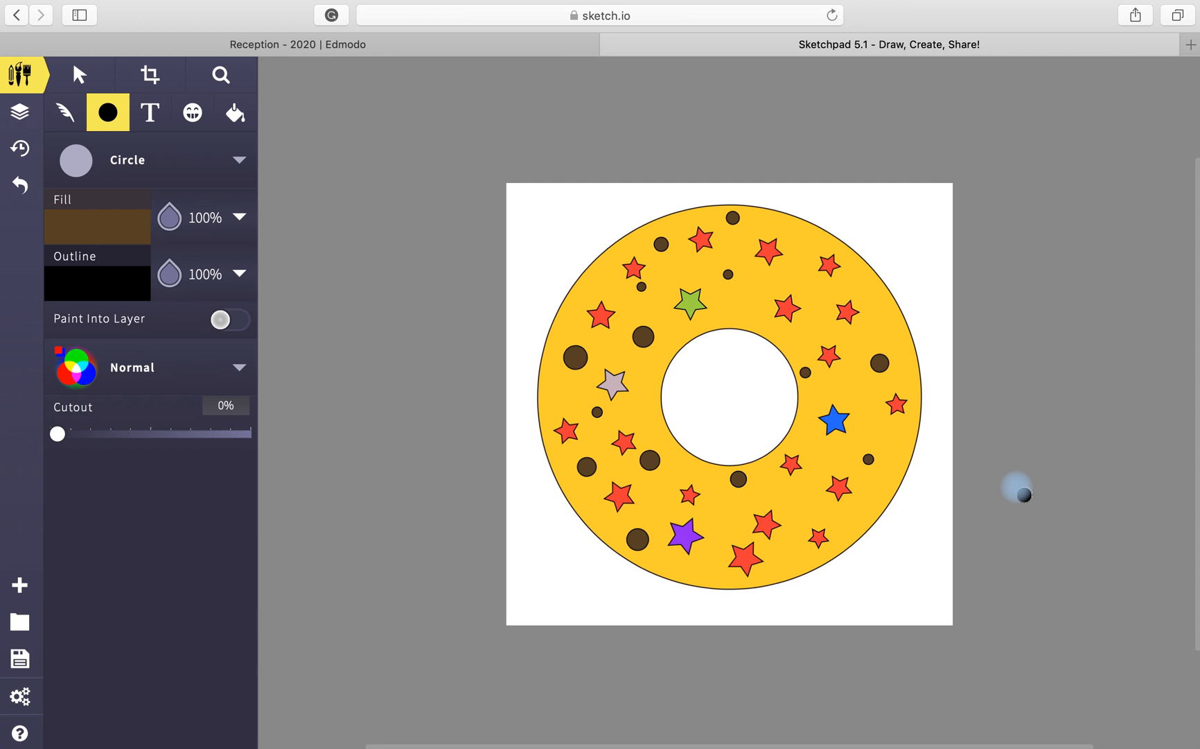
Step: Set the shape tool to draw hearts with a white ffffff fill
click(238, 164)
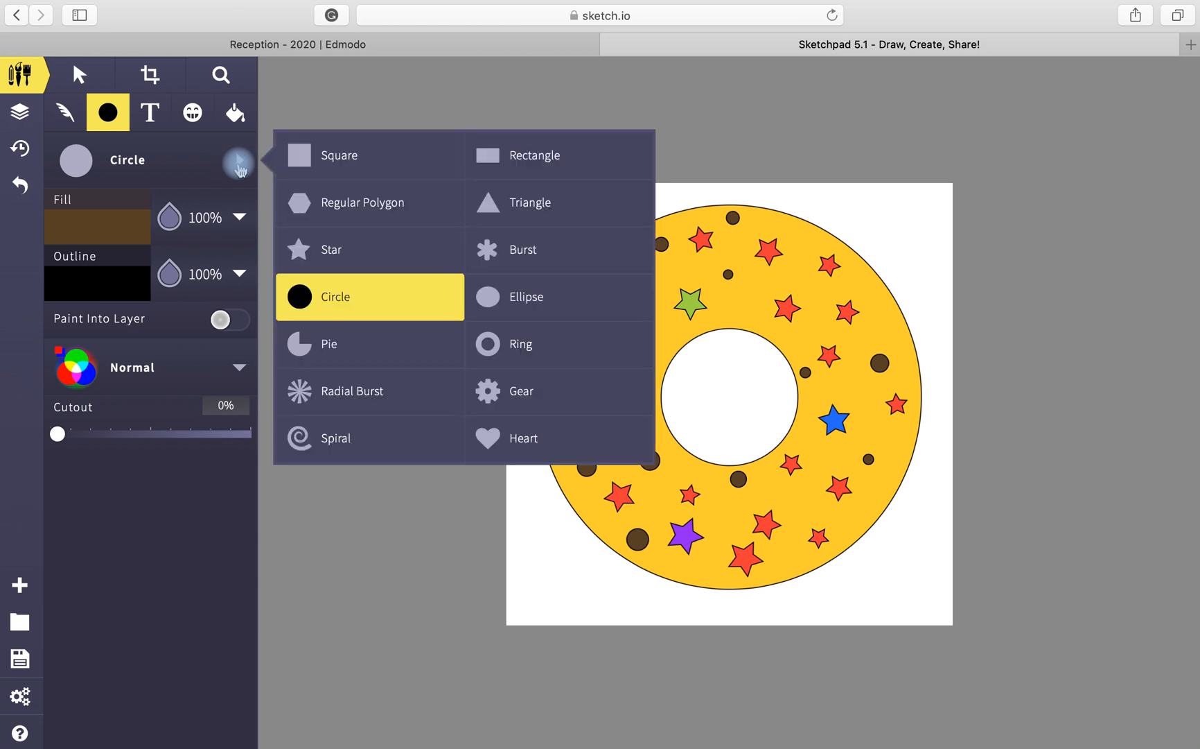
click(518, 450)
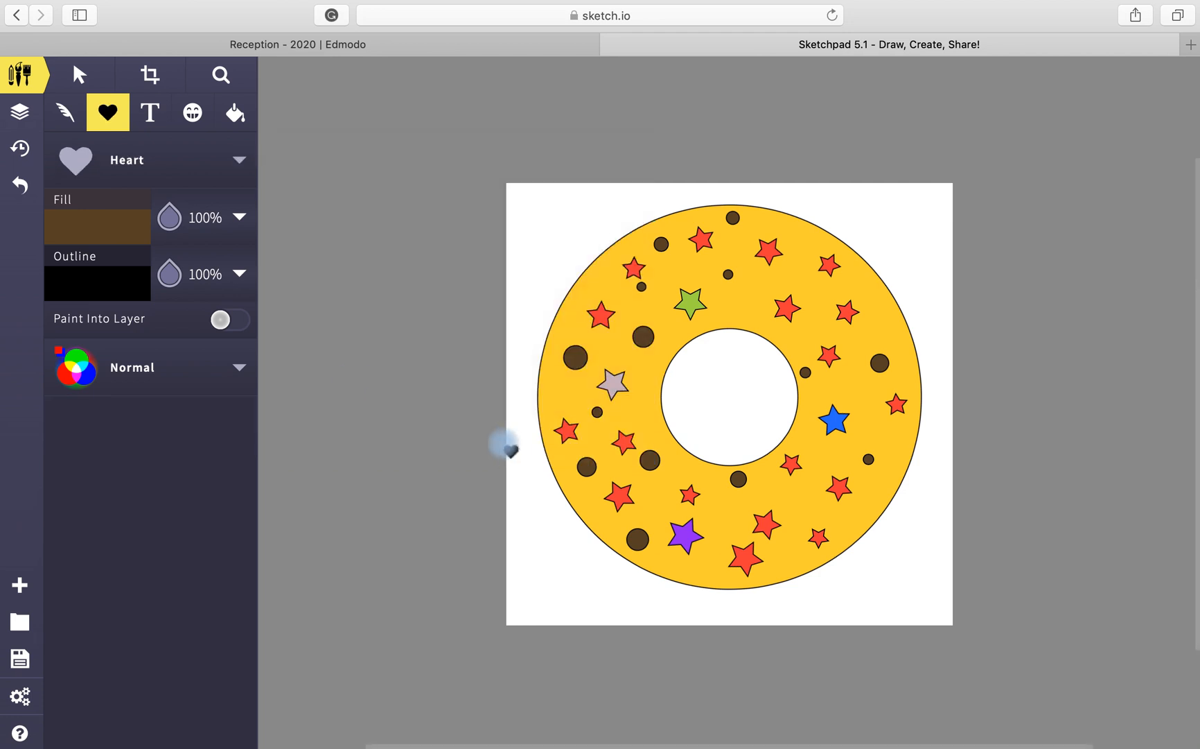
click(112, 232)
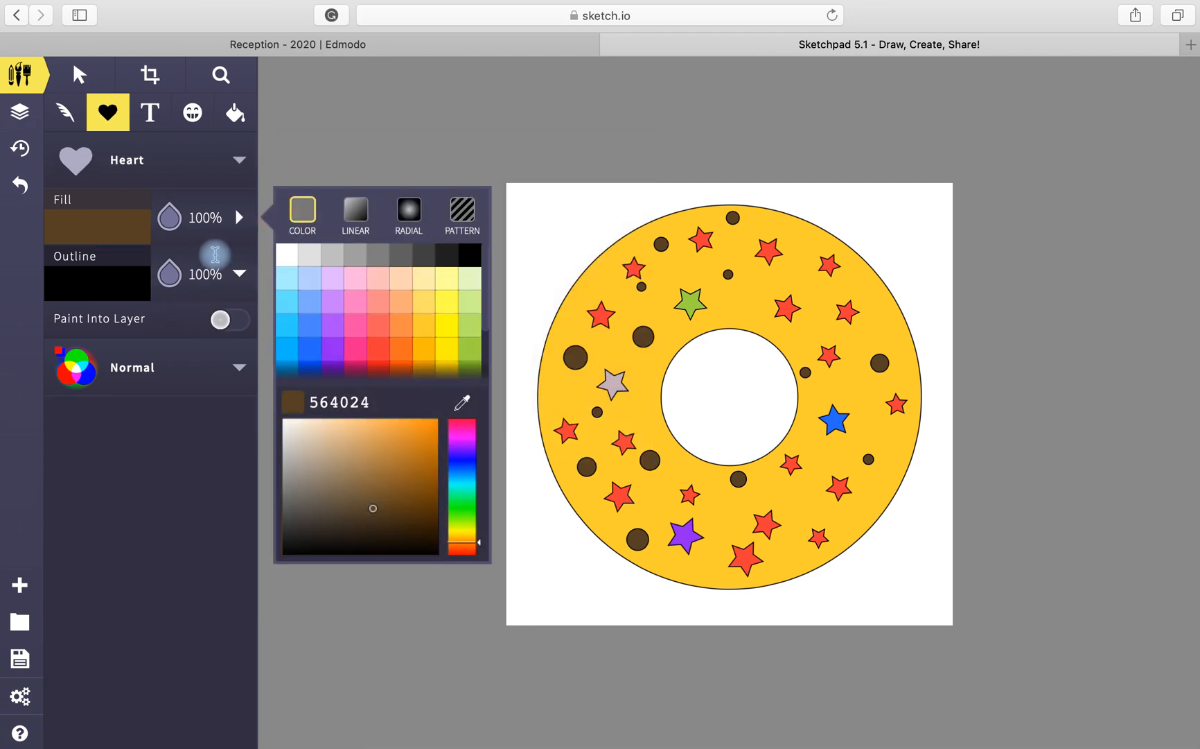
click(291, 256)
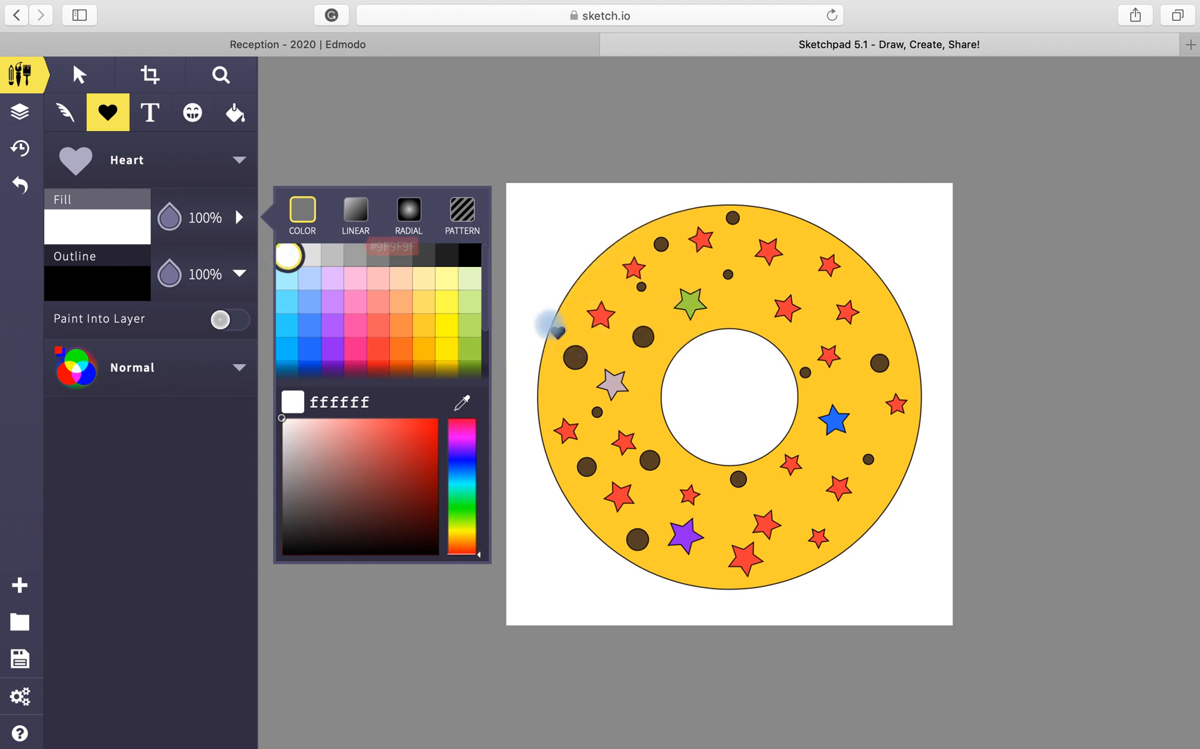
Step: Scatter eleven small white hearts of varying sizes and angles around the ring, between the stars and brown circles
click(736, 296)
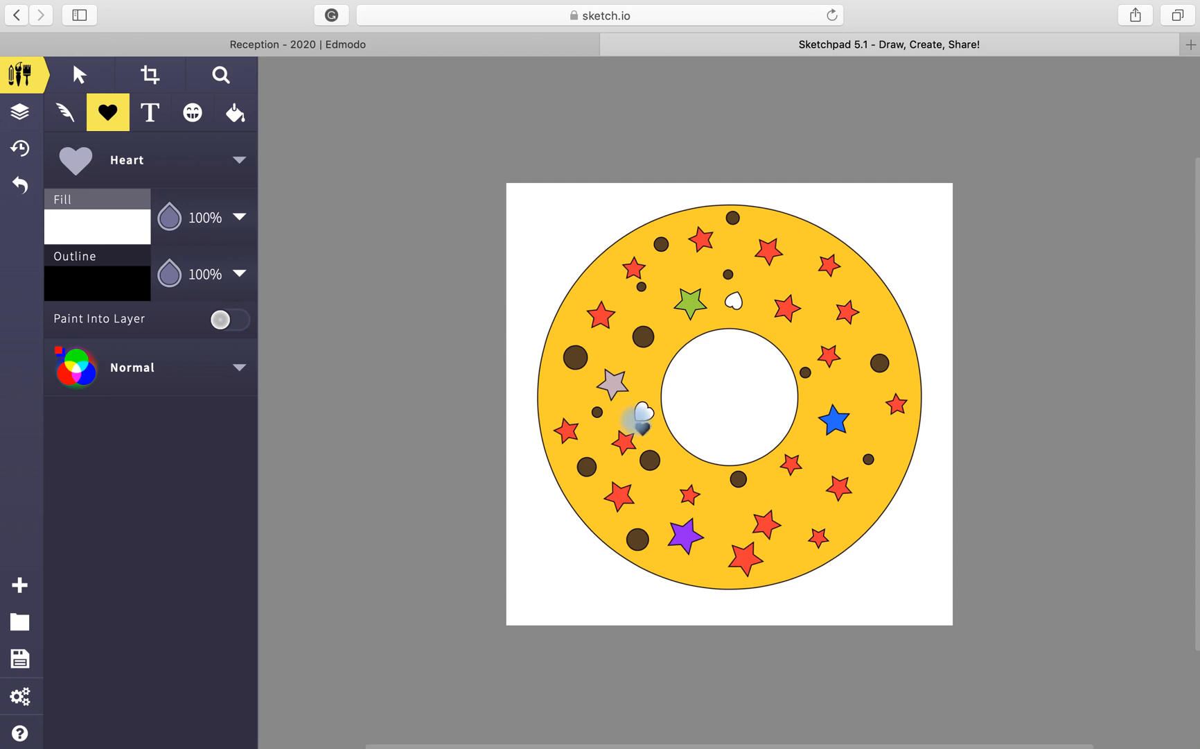
click(643, 424)
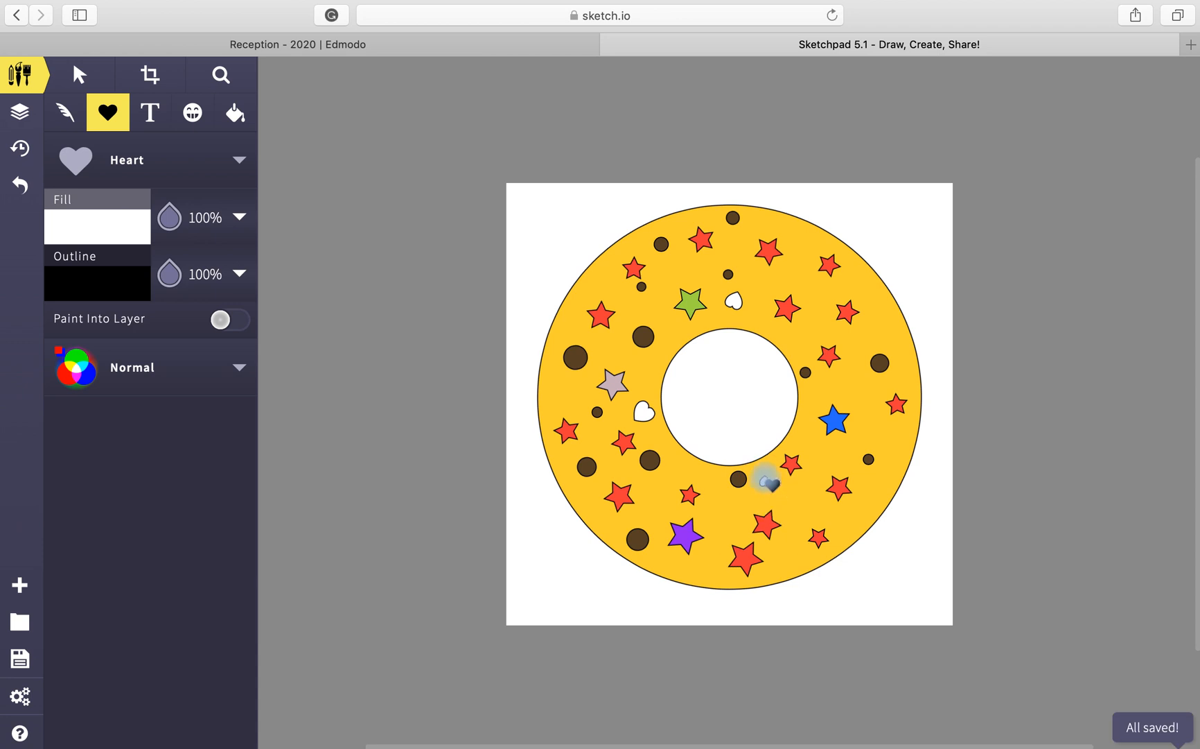
click(768, 482)
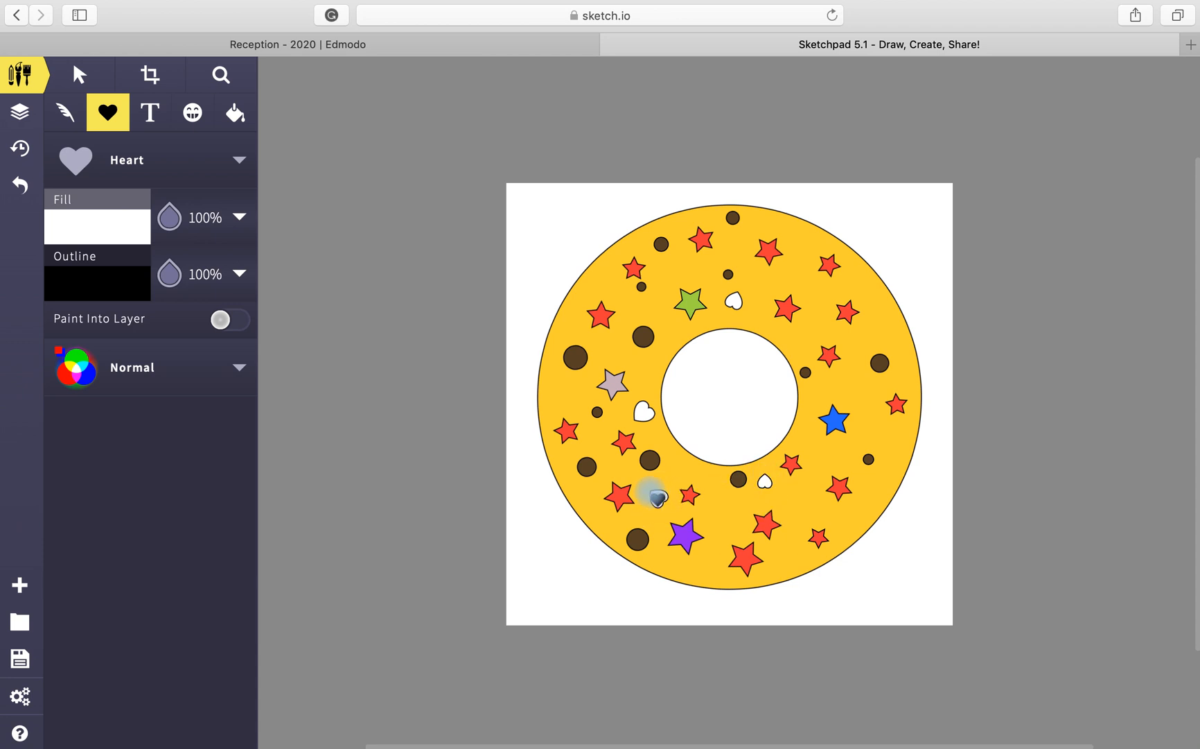
click(657, 496)
click(871, 326)
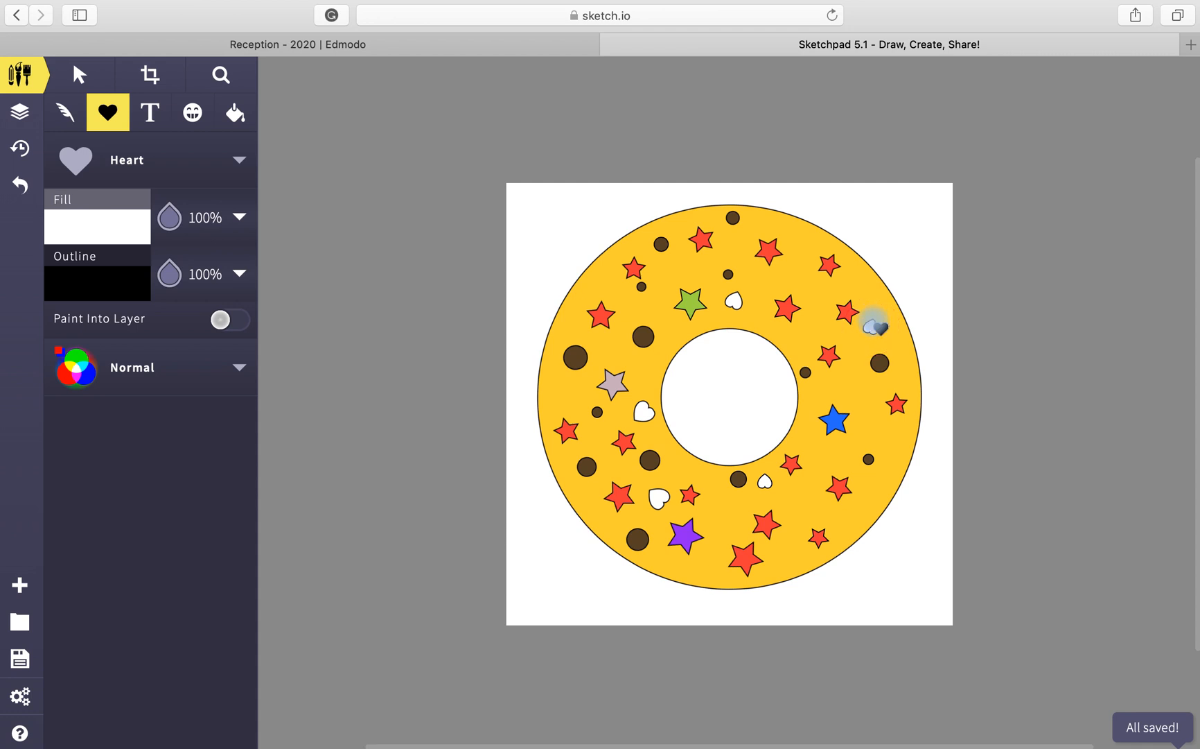
click(670, 263)
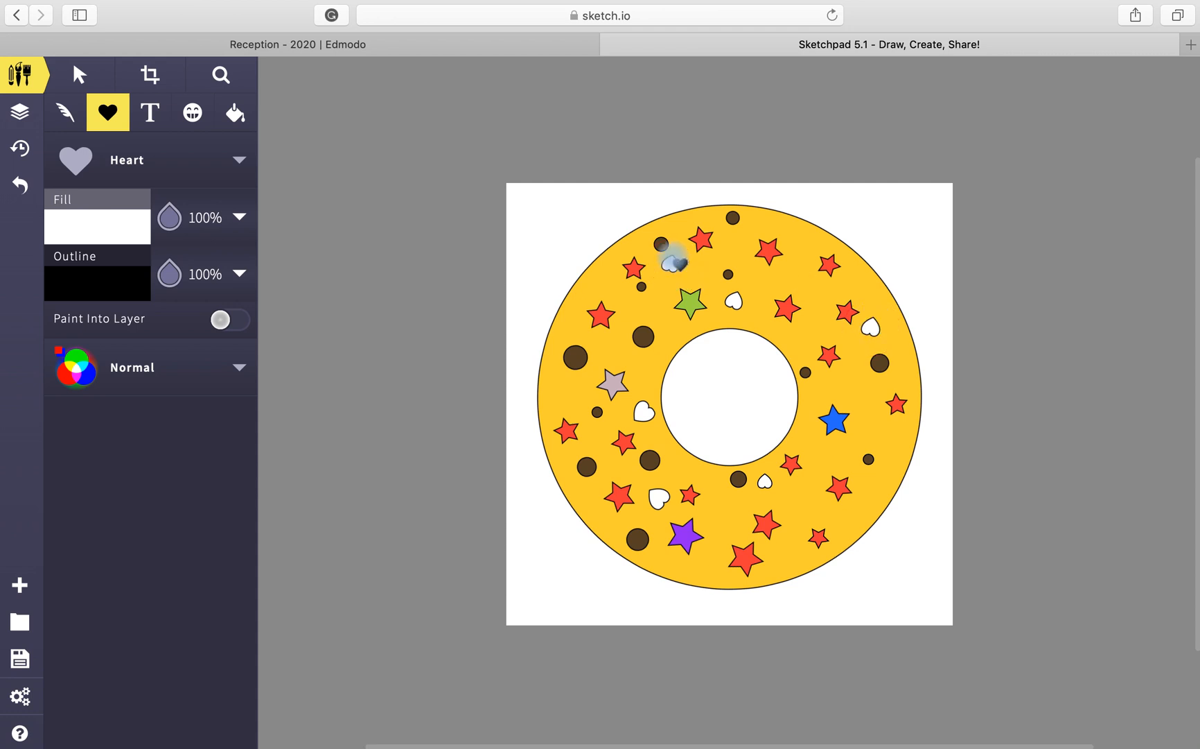
click(567, 393)
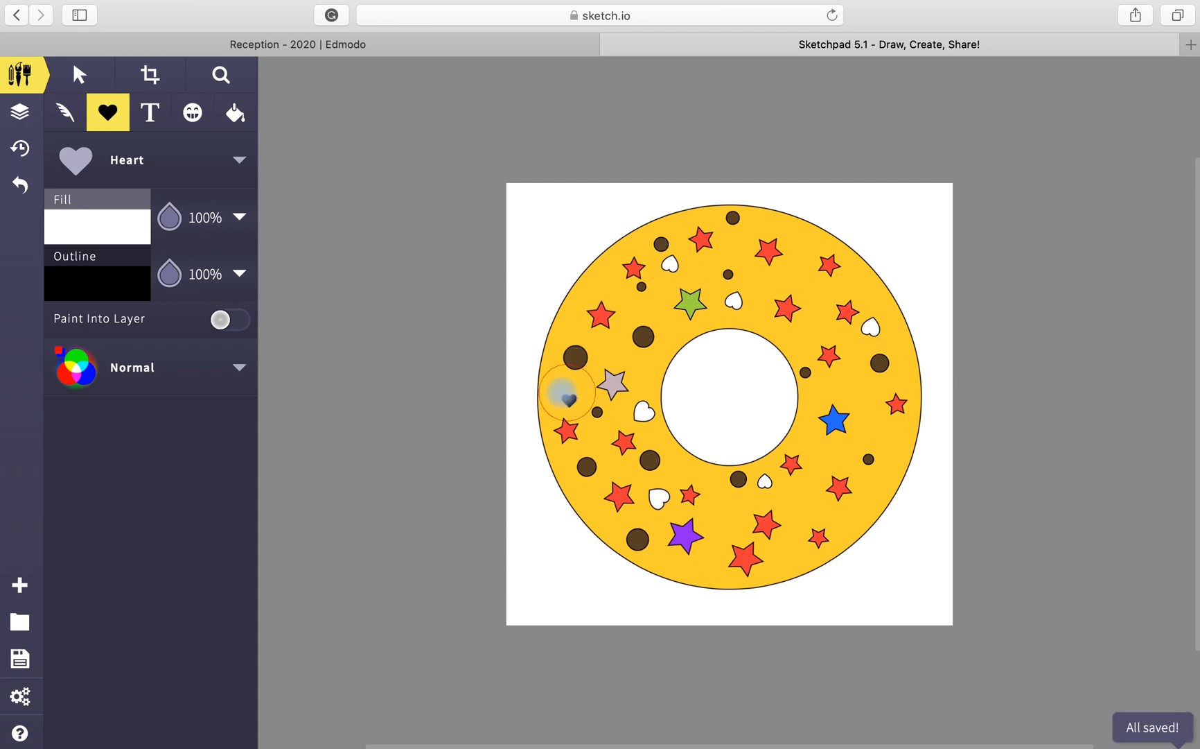
click(863, 383)
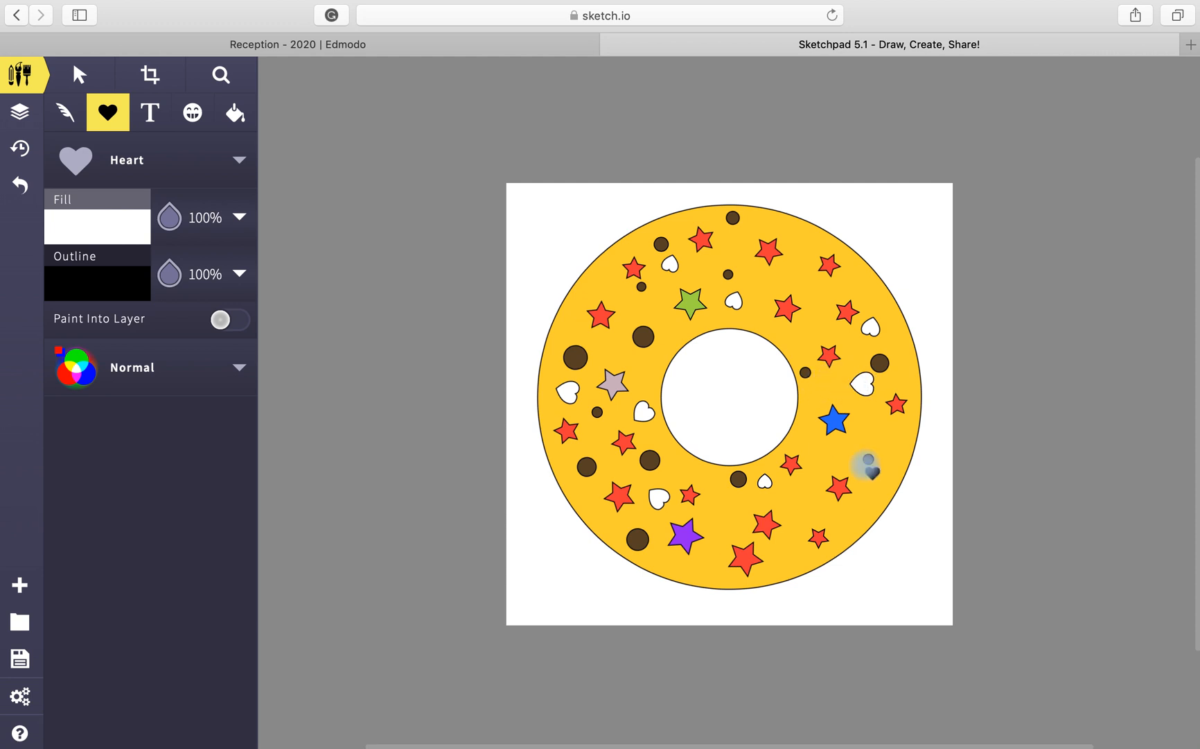
click(821, 452)
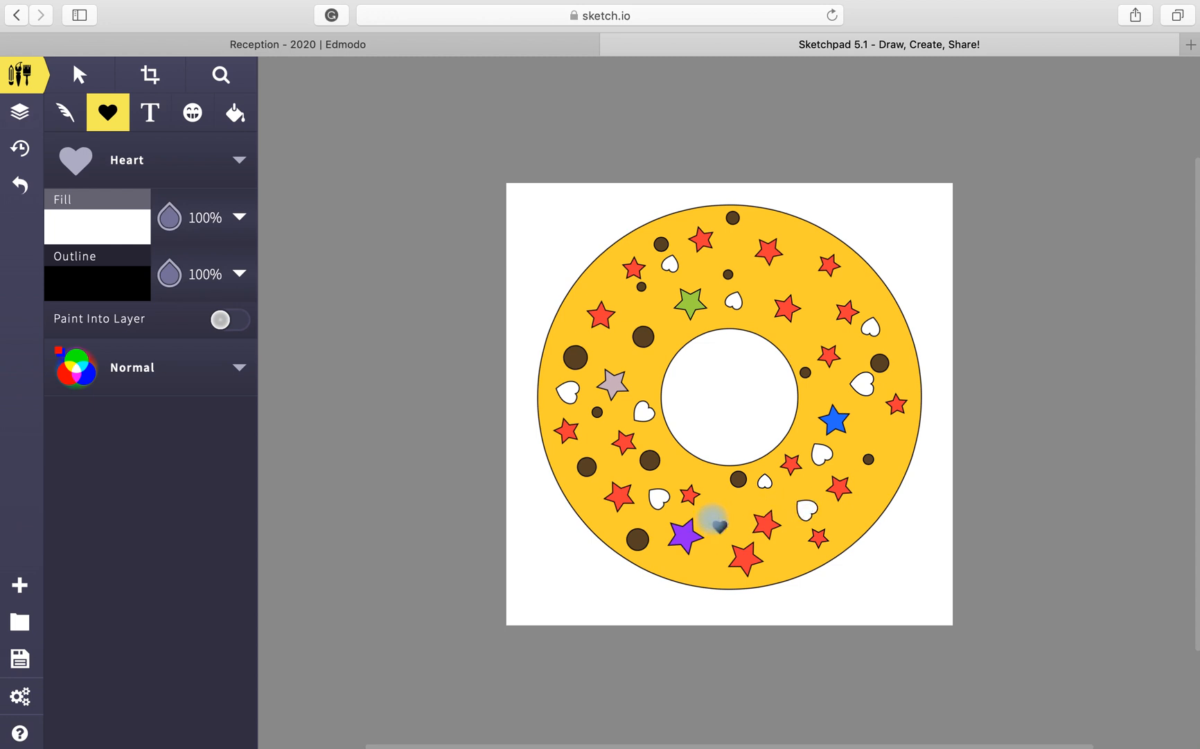
click(714, 519)
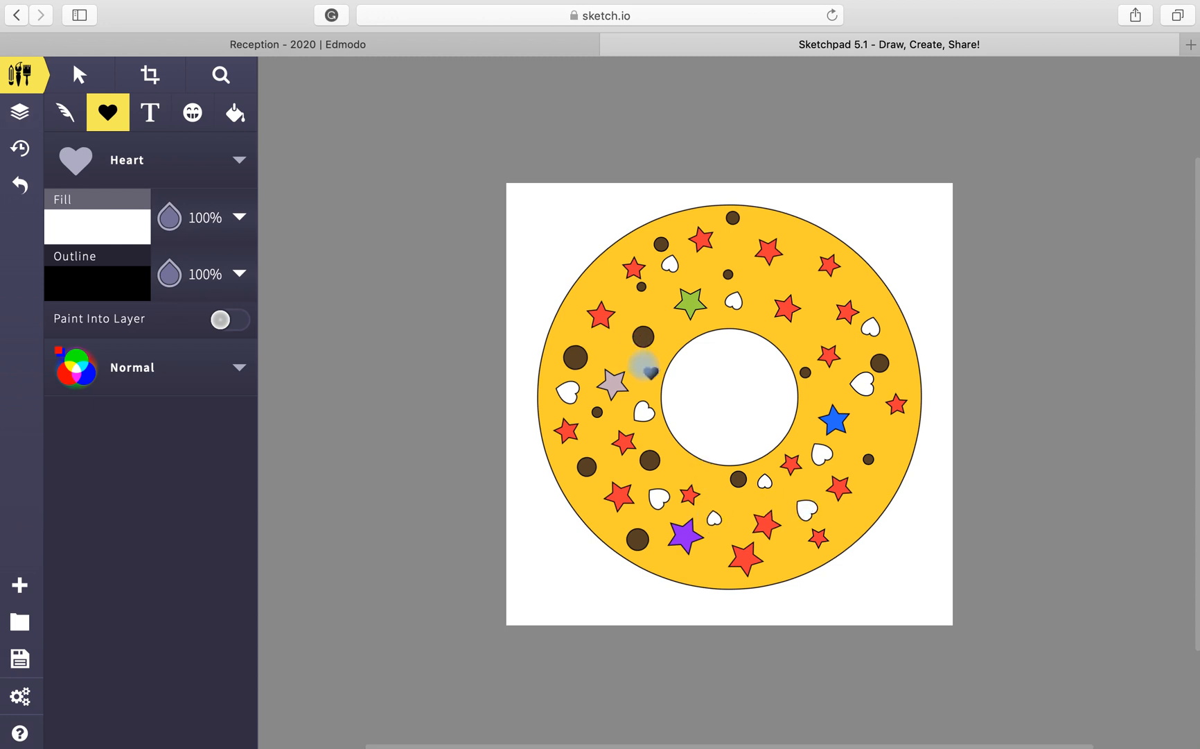
Step: Undo the oversized heart drawn in the ring's upper right and draw a small white heart there, between the two upper red stars
click(794, 271)
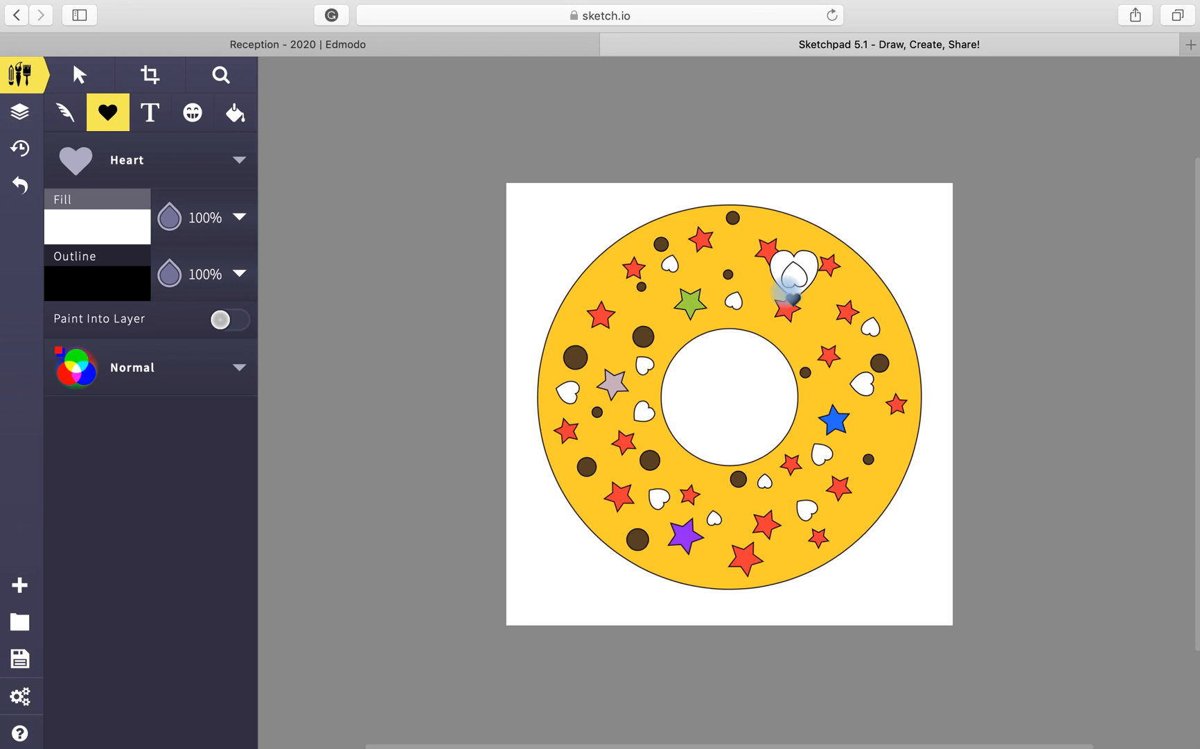
click(22, 181)
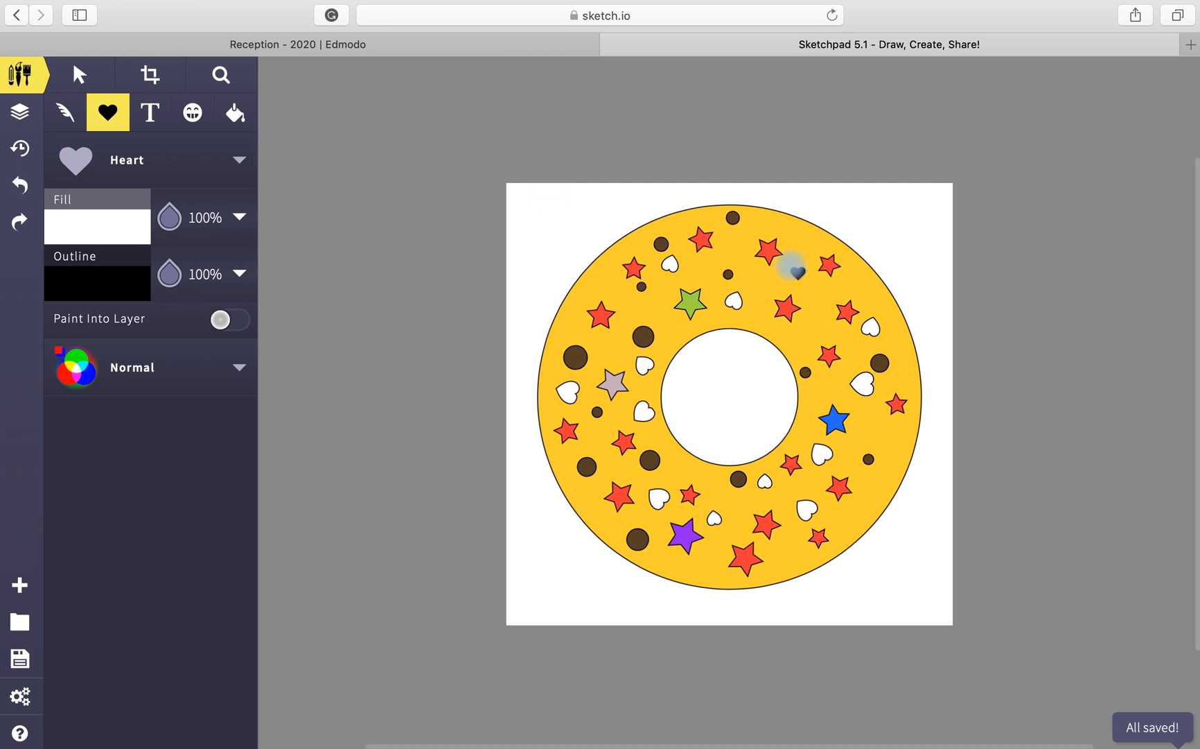
drag(791, 264, 797, 267)
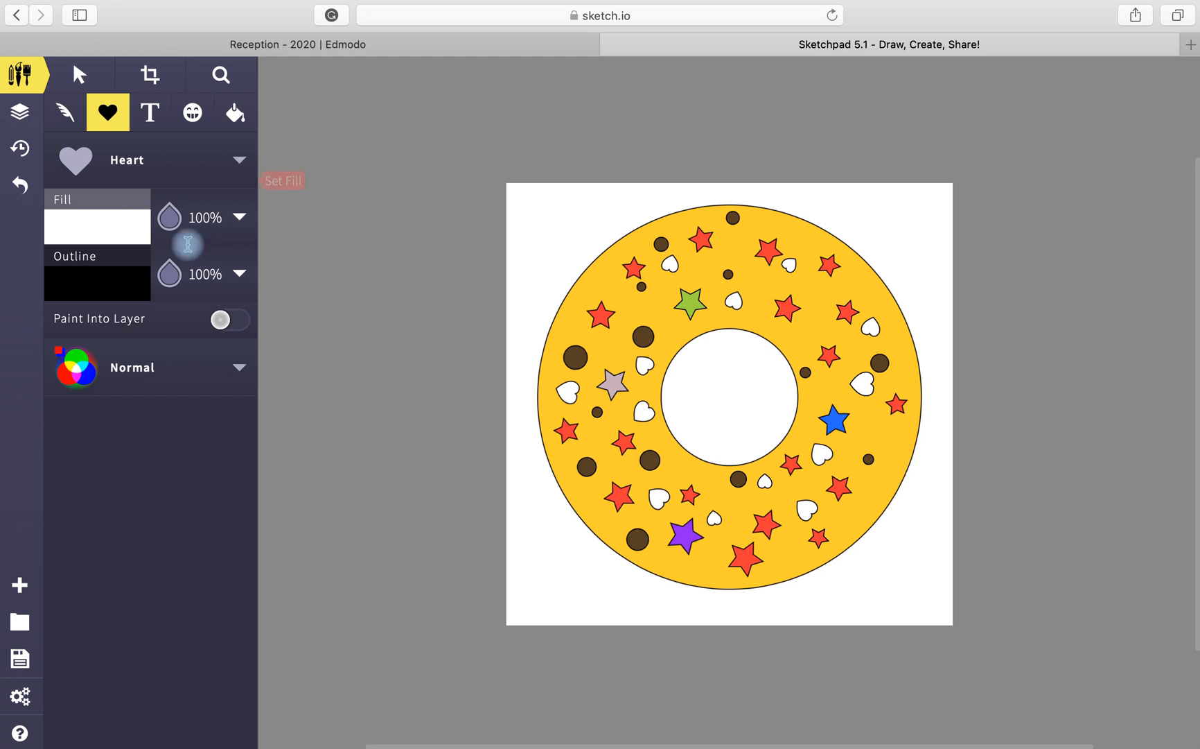
Step: Set the shape tool to draw stars with a yellow fffd07 fill
click(238, 165)
click(349, 244)
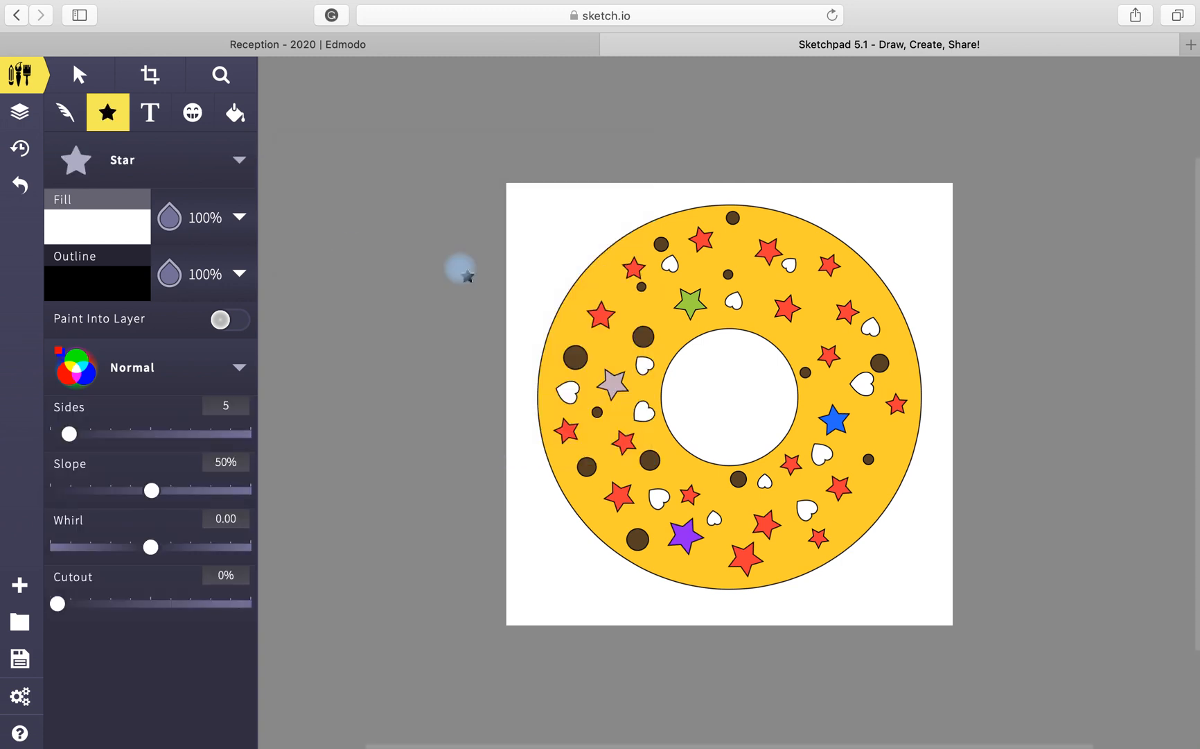
click(104, 227)
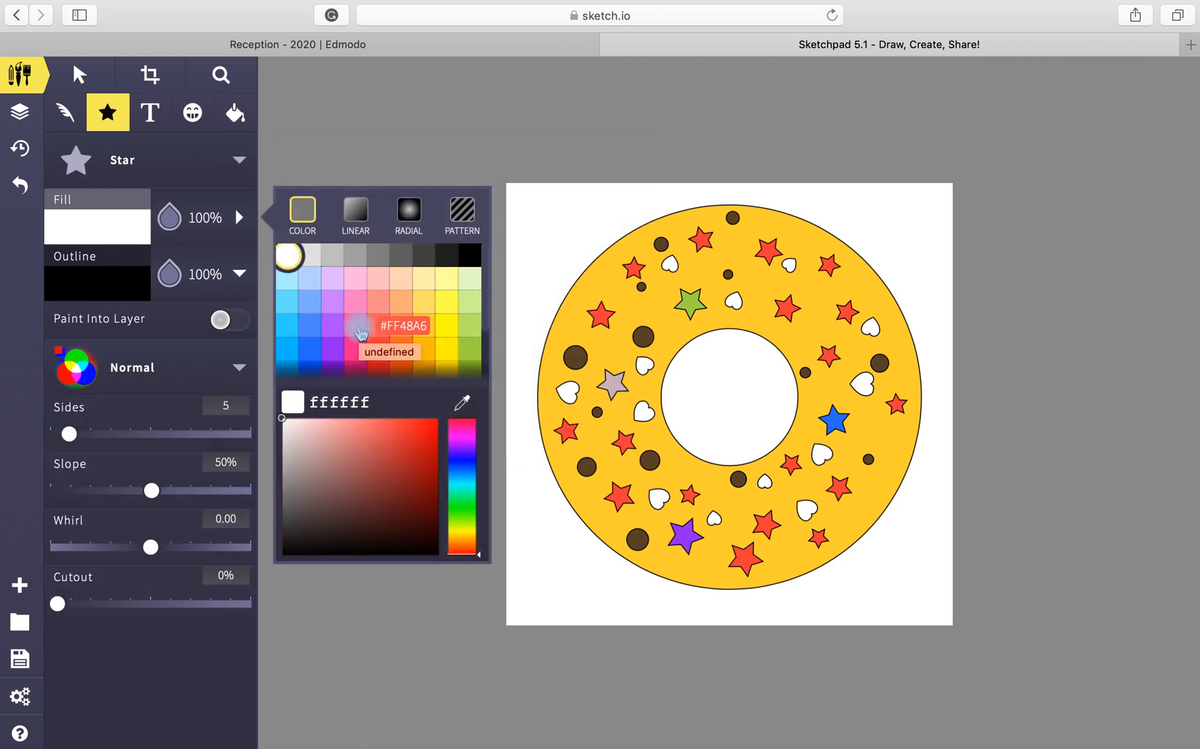
click(448, 325)
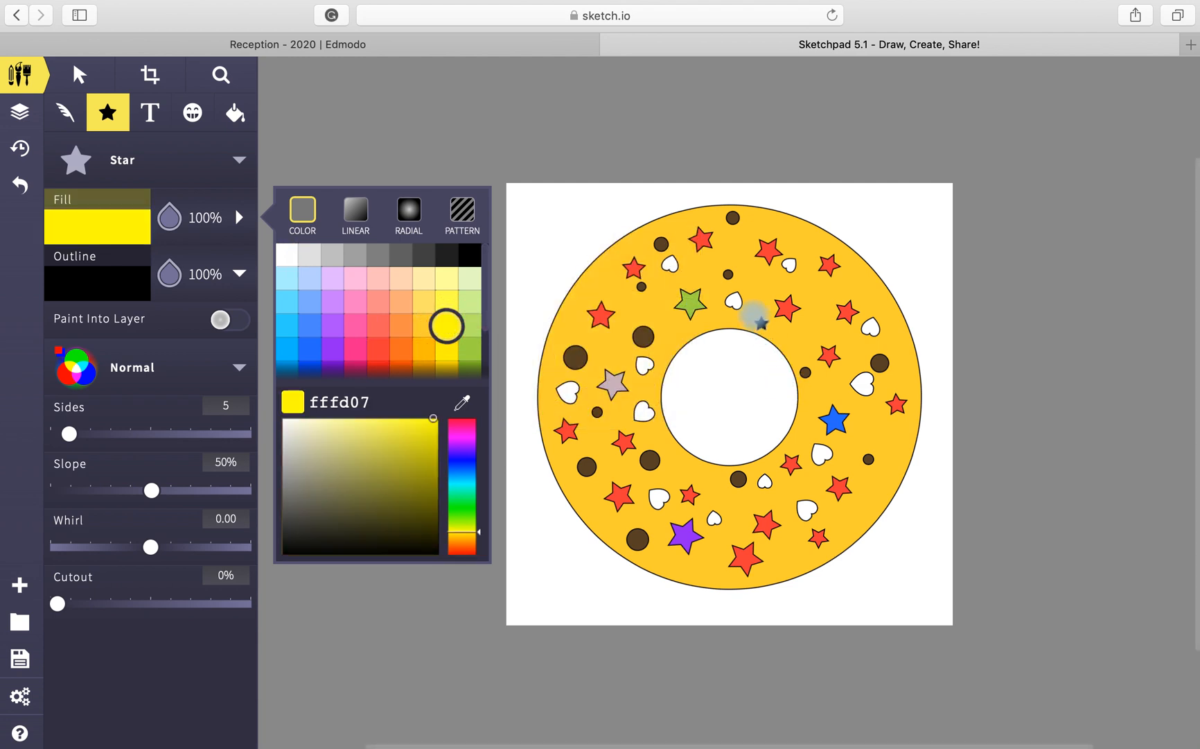
Step: Scatter twelve small yellow stars of varying sizes around the ring, in the gaps between the existing stars, circles and hearts
drag(755, 313, 754, 299)
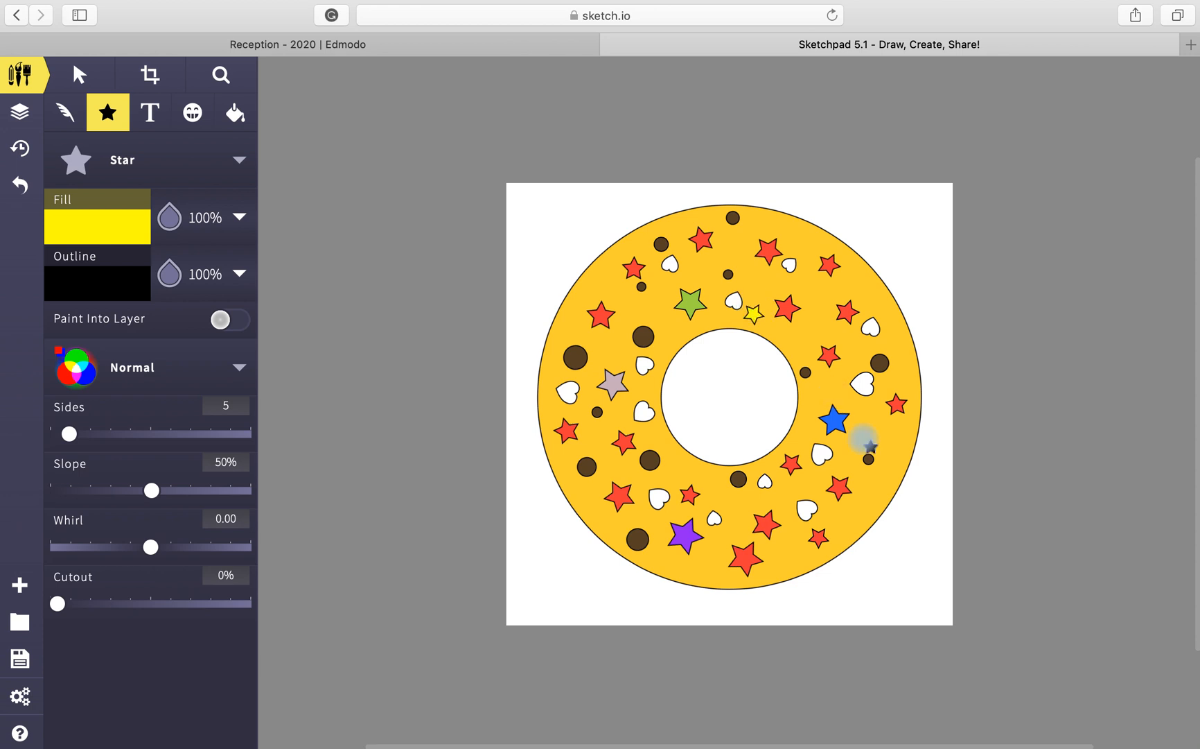
click(824, 386)
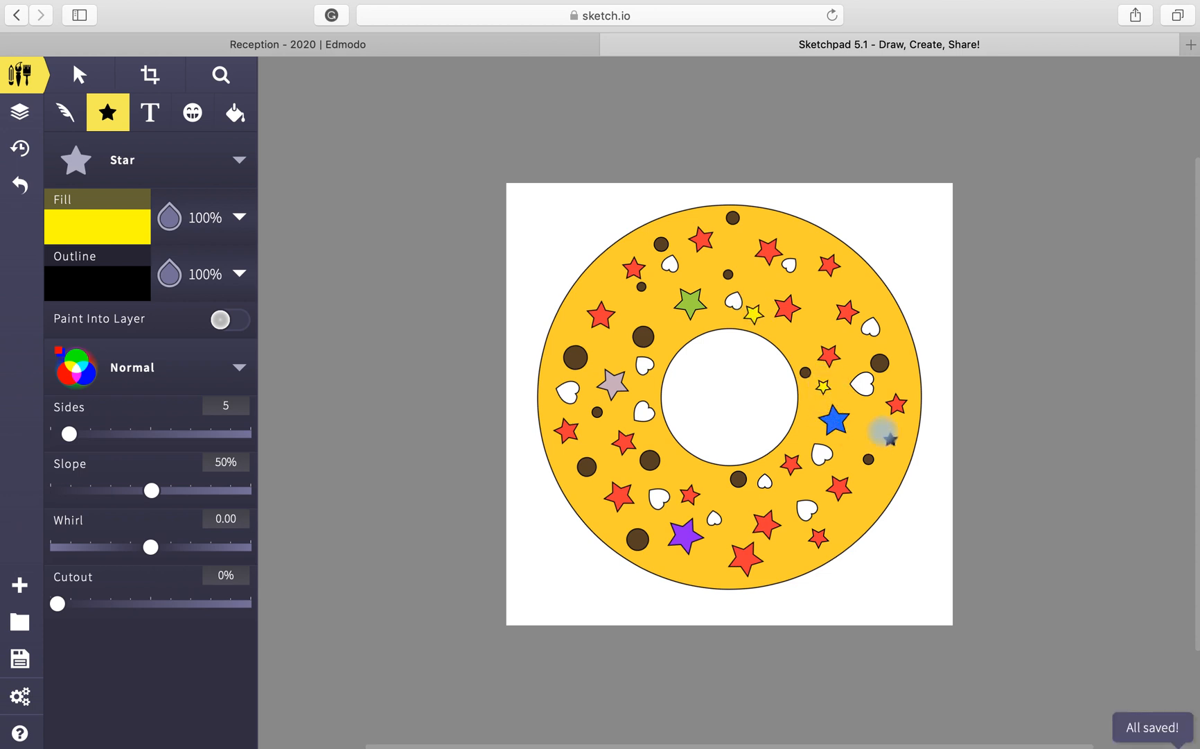
click(888, 435)
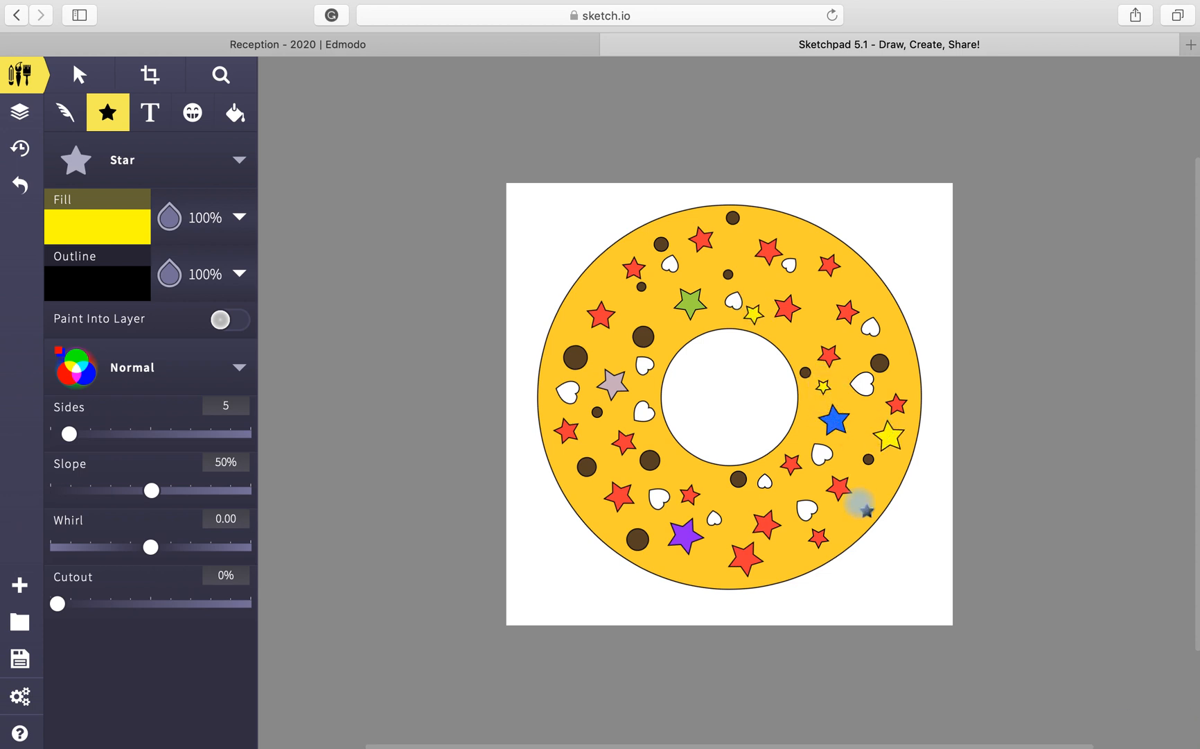
click(851, 512)
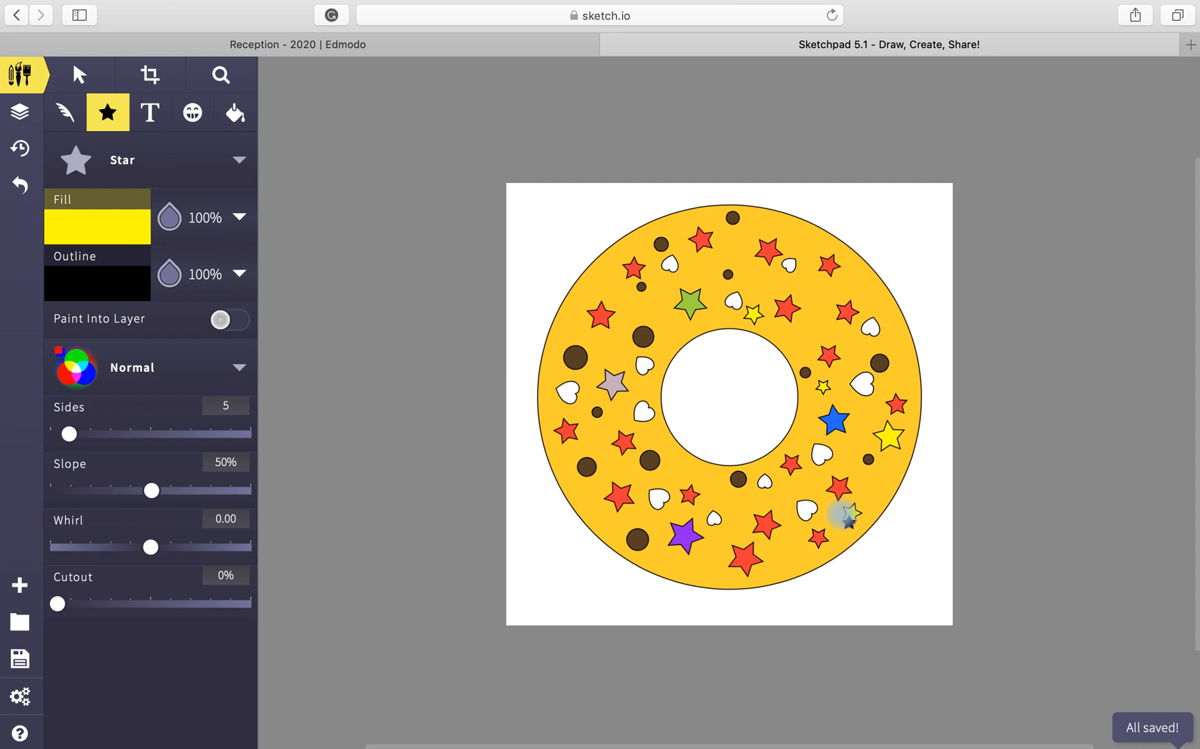
click(586, 503)
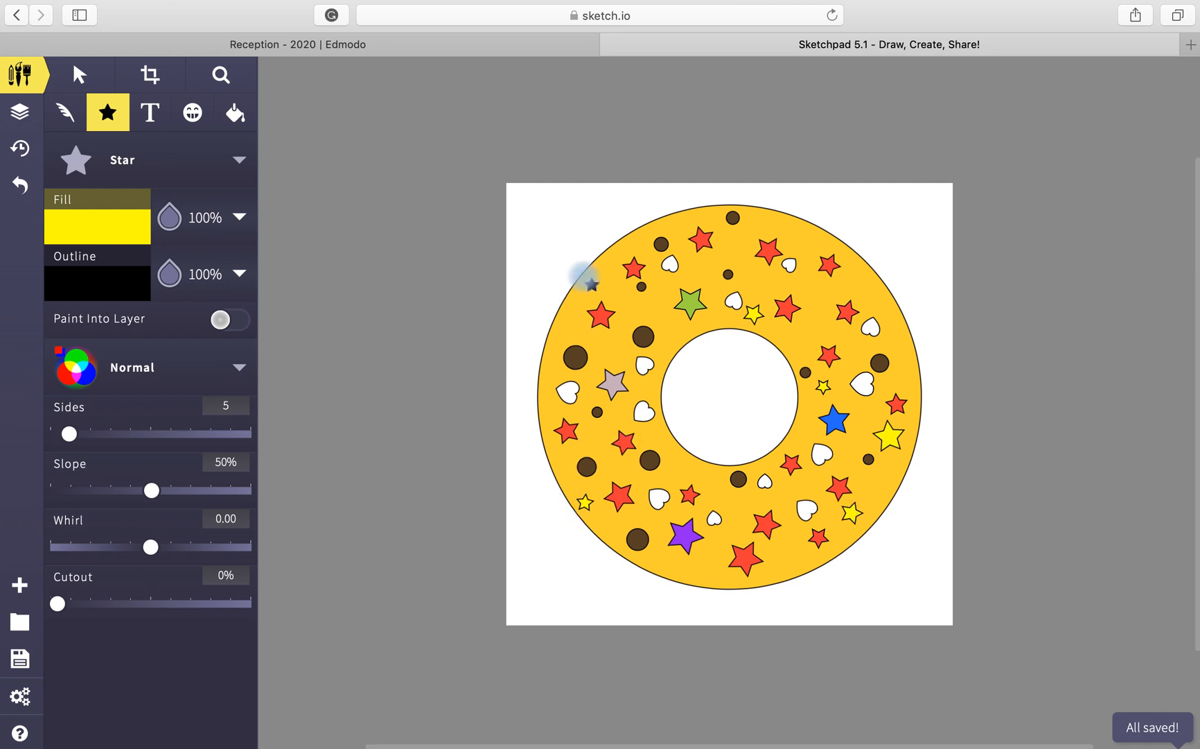
click(606, 277)
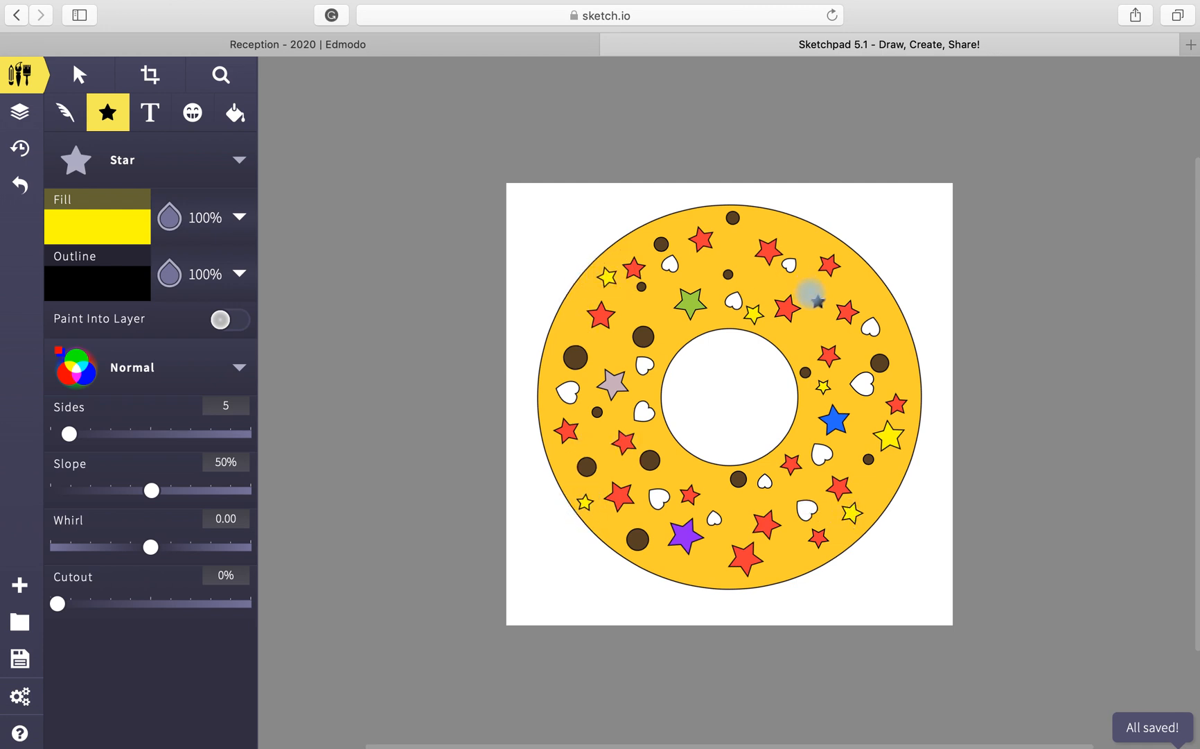
click(811, 291)
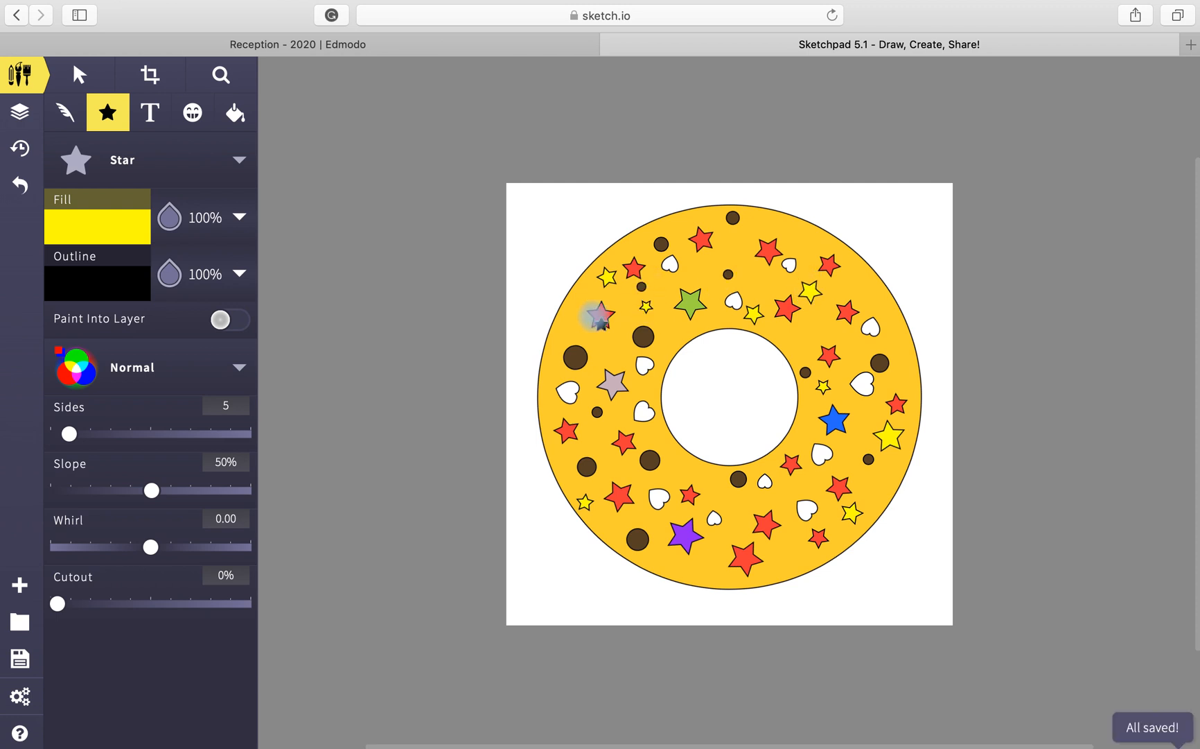
click(565, 322)
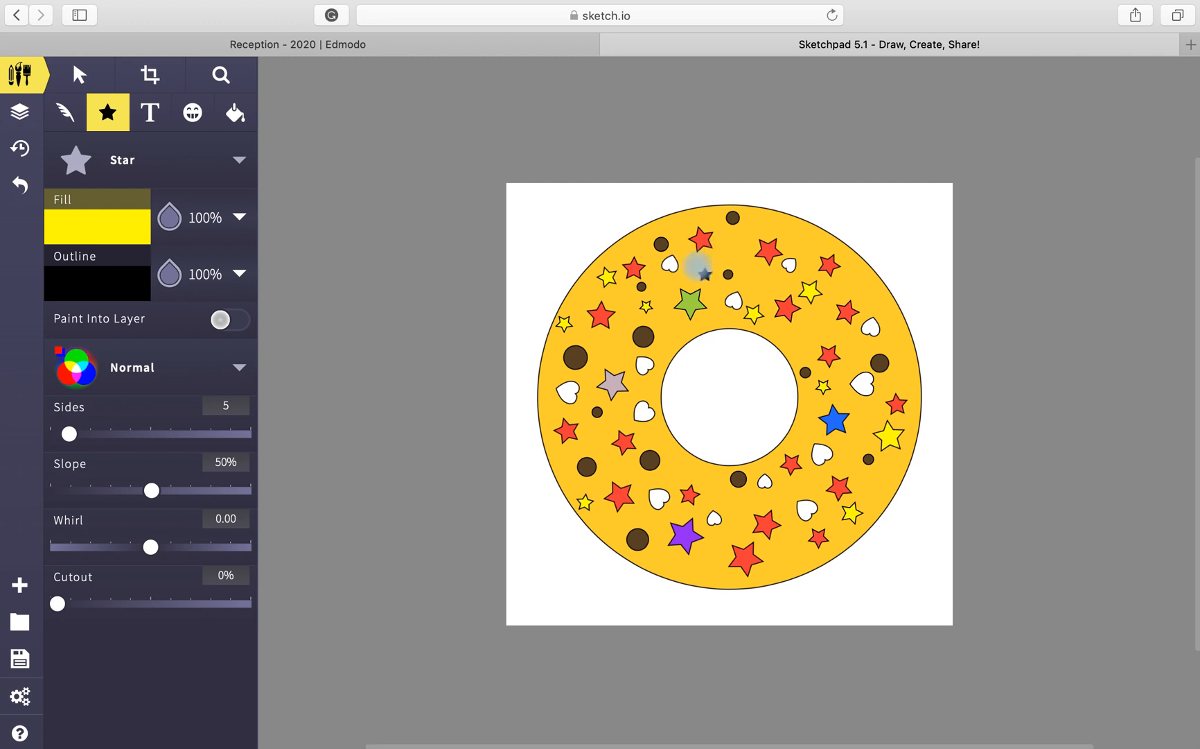
click(695, 266)
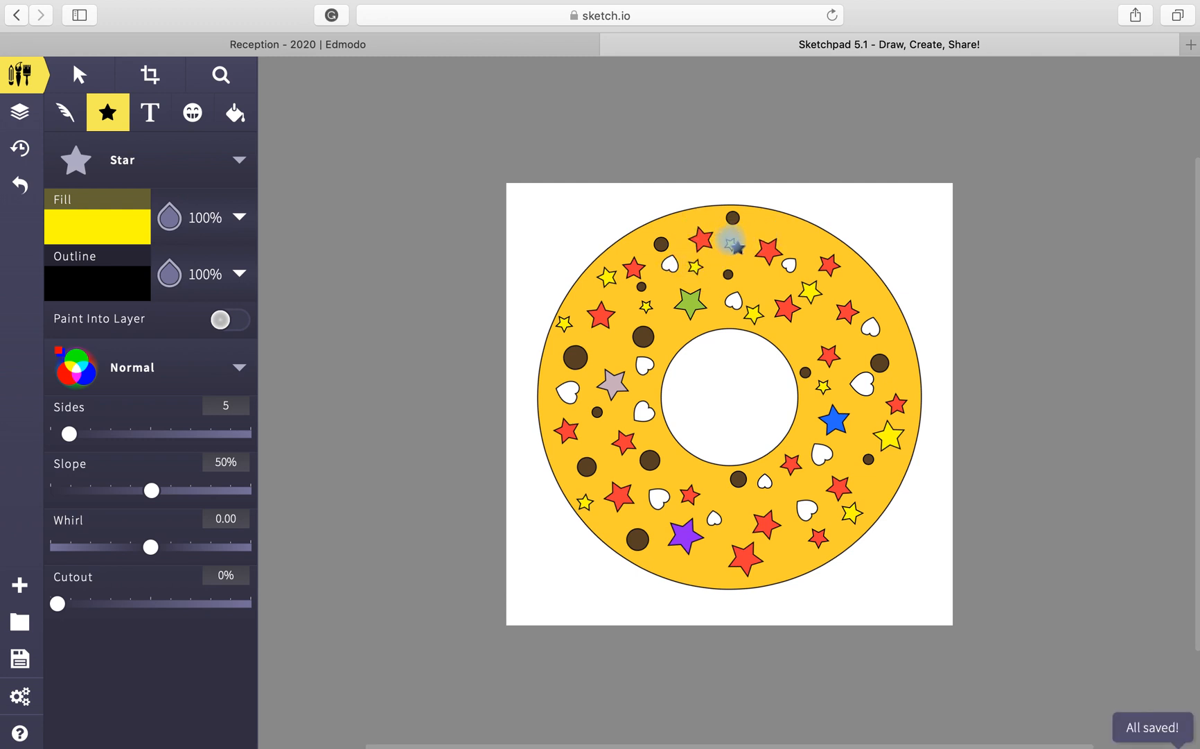
click(731, 244)
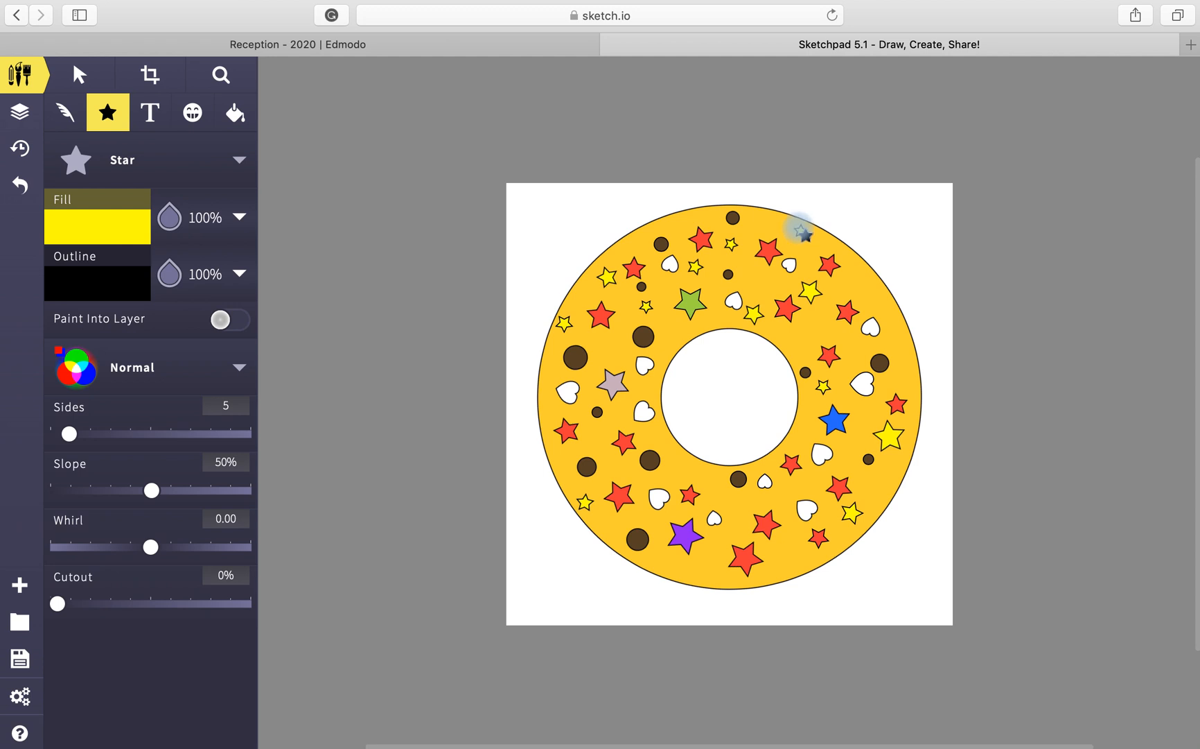
click(802, 229)
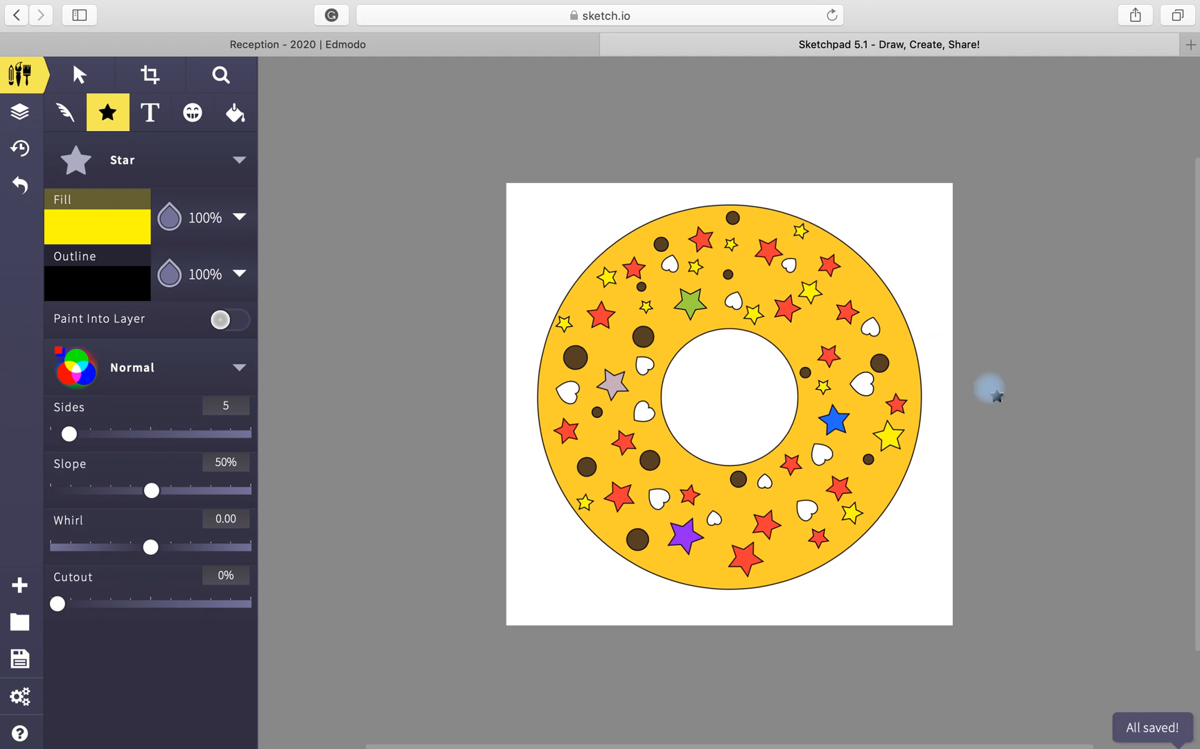